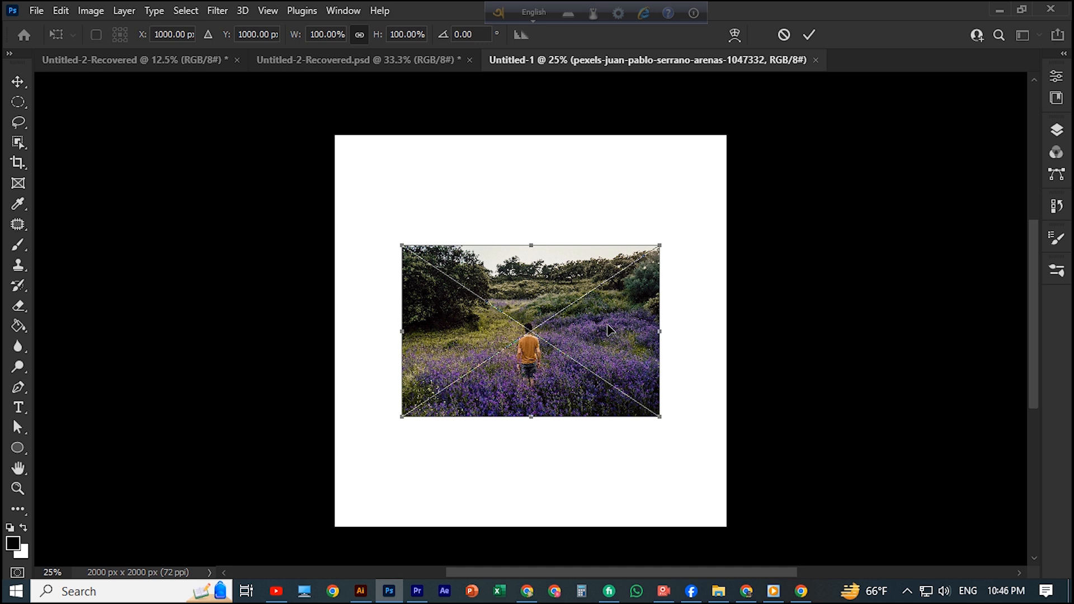
Draw a freehand Lasso selection around the man standing in the lavender field
right_click(20, 107)
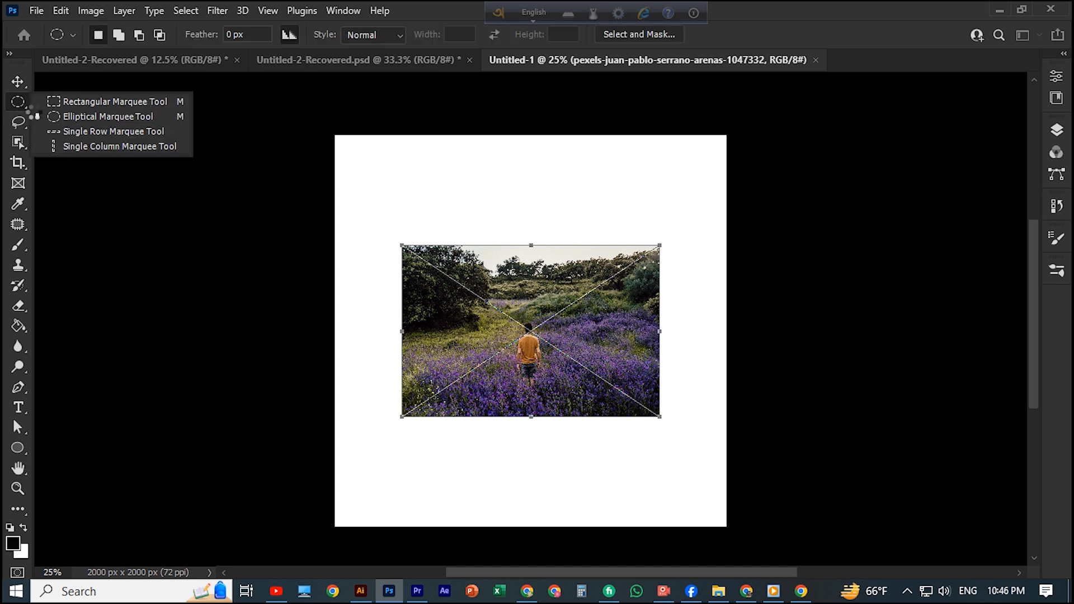
right_click(20, 125)
click(50, 124)
scroll(541, 319, down, 1)
scroll(542, 319, up, 1)
mouse_move(541, 319)
mouse_down()
mouse_move(551, 349)
mouse_move(529, 391)
mouse_move(496, 342)
mouse_move(541, 316)
mouse_up()
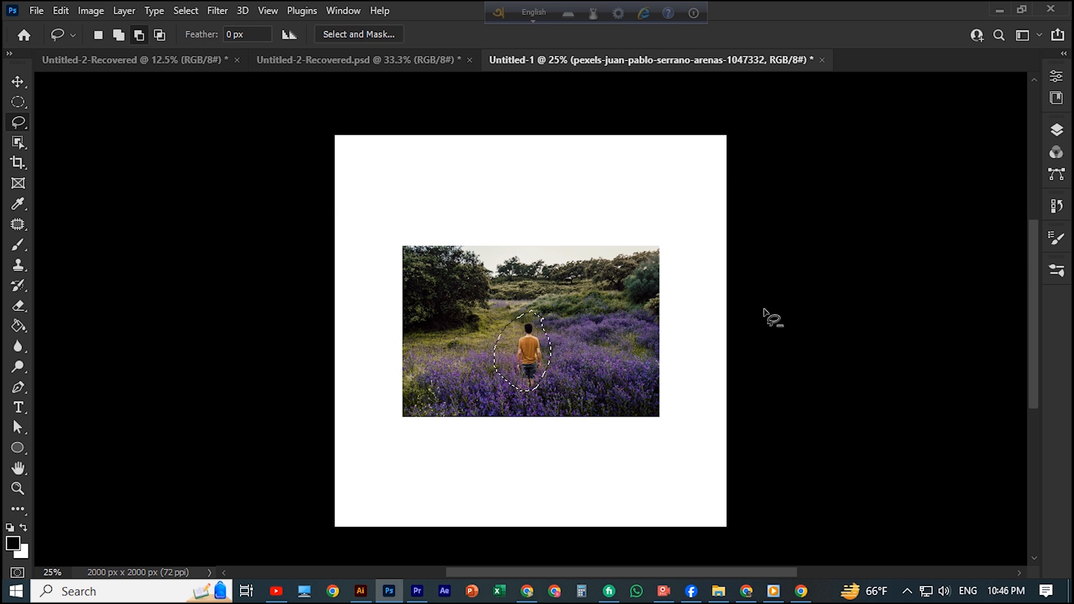
Rasterize the photo layer and cut the selected area containing the man
key(ctrl+x)
click(1051, 161)
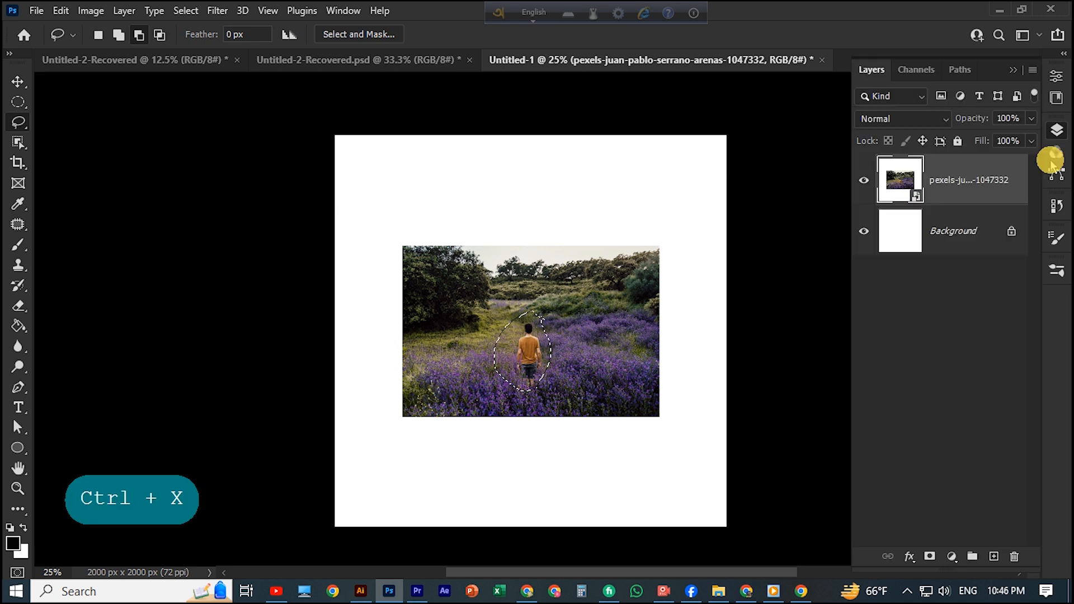
key(ctrl+x)
right_click(966, 199)
click(811, 304)
key(ctrl+x)
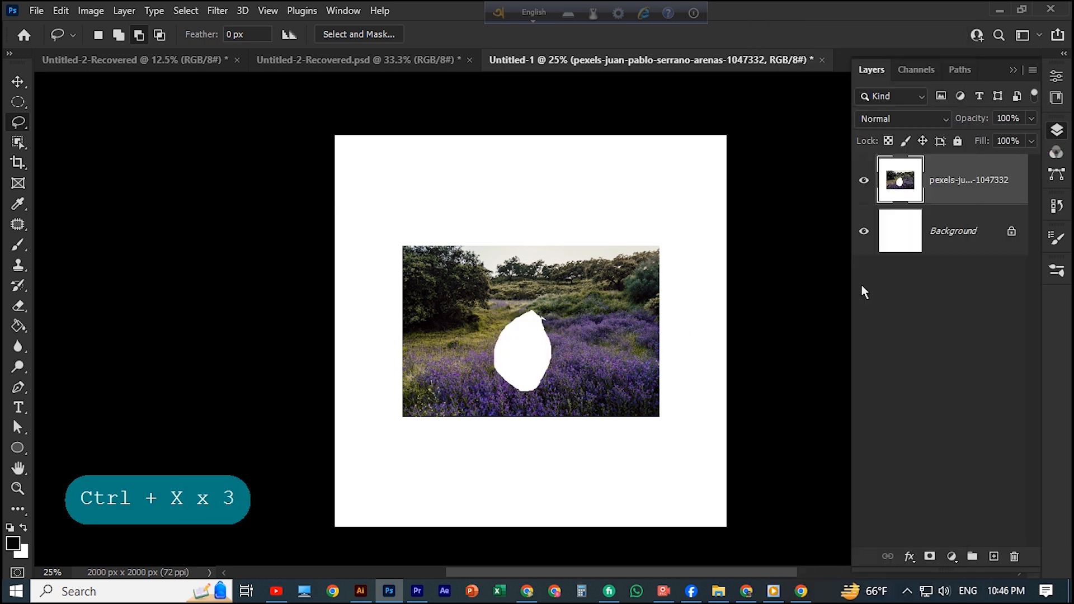
Replace the photo layer with the pasted cutout of the man and convert the new layer to a smart object
key(Delete)
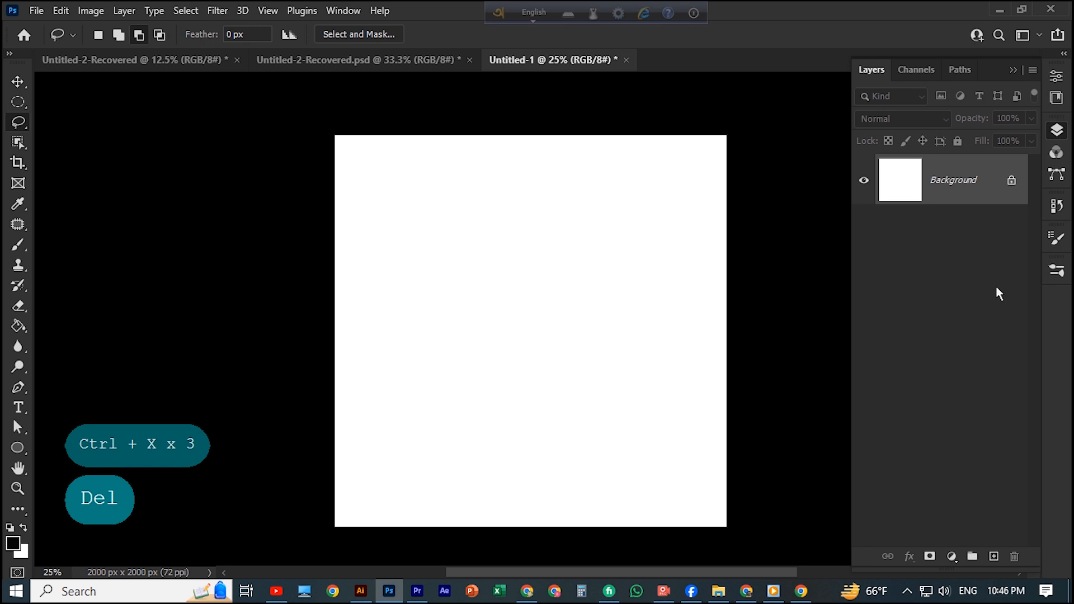
key(ctrl+v)
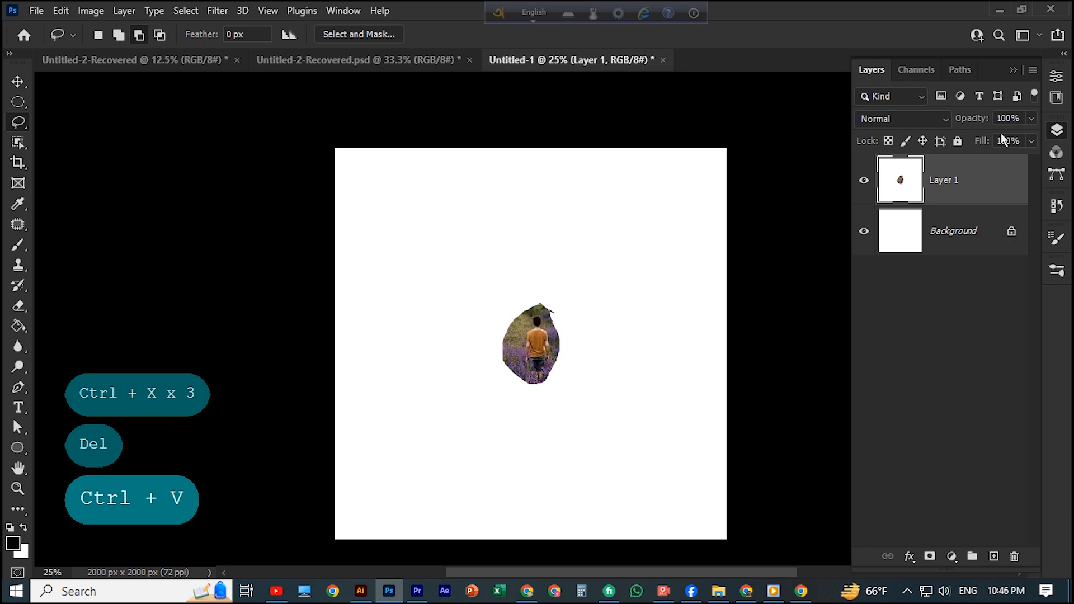
right_click(971, 193)
click(916, 214)
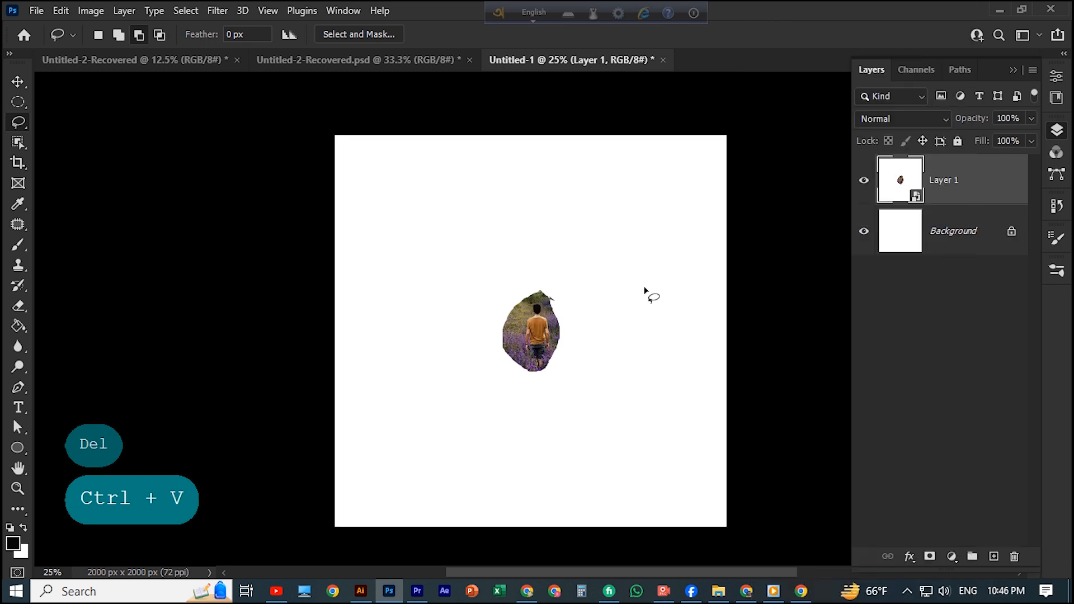
Enlarge the cutout to span most of the canvas width and position it so its lower part runs past the canvas's bottom edge
click(18, 81)
scroll(447, 235, down, 1)
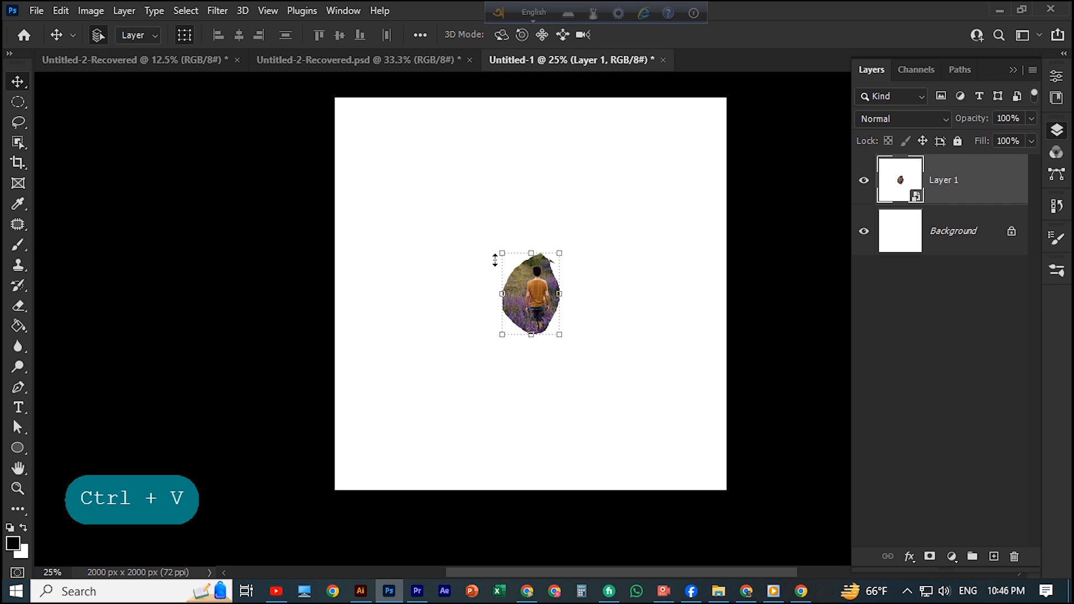
drag(495, 259, 300, 112)
drag(559, 336, 671, 492)
drag(545, 312, 557, 386)
key(Return)
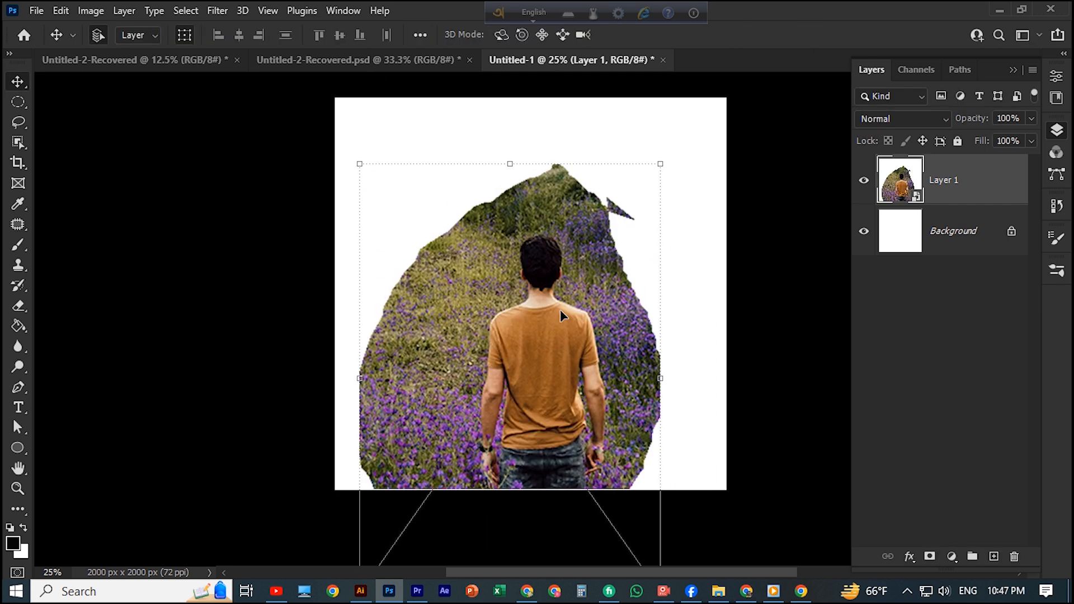
Select the man with the Object Selection tool in Rectangle mode and isolate him with a layer mask
key(ctrl+plus)
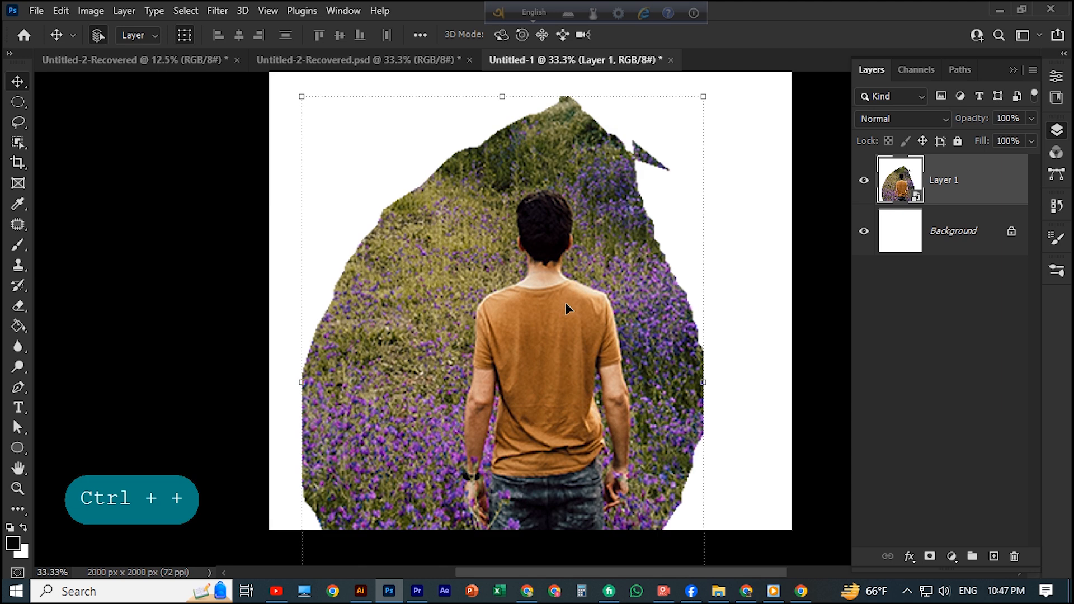
click(22, 123)
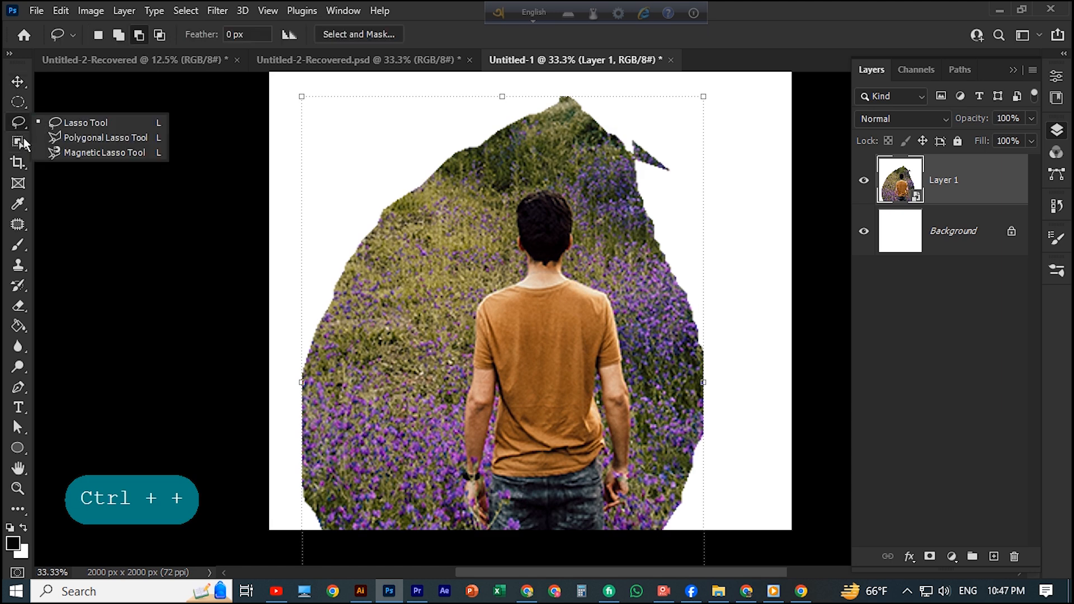
click(24, 138)
drag(490, 174, 643, 529)
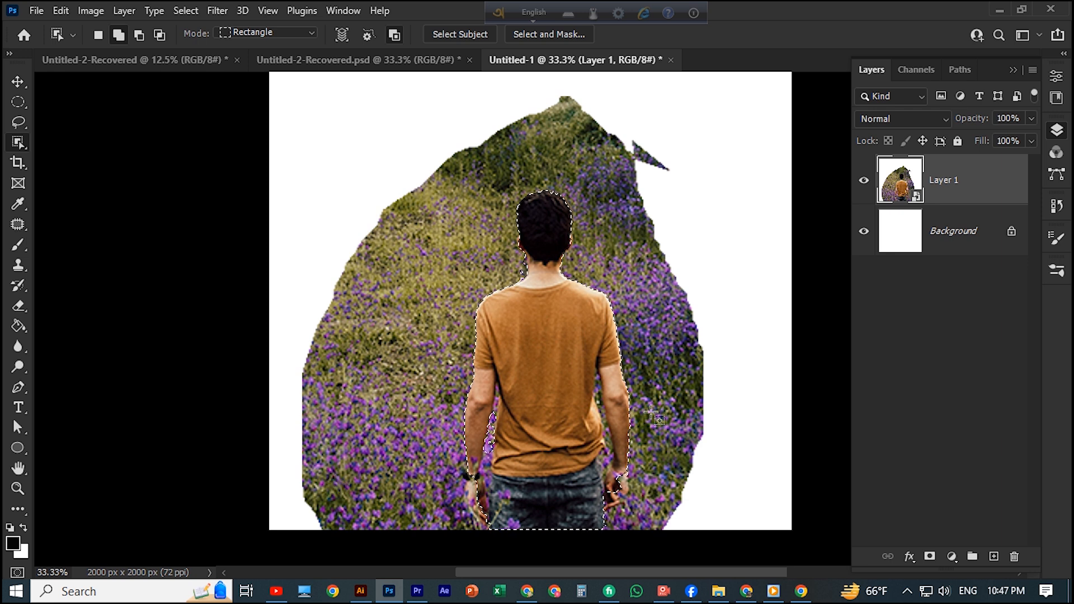
click(930, 557)
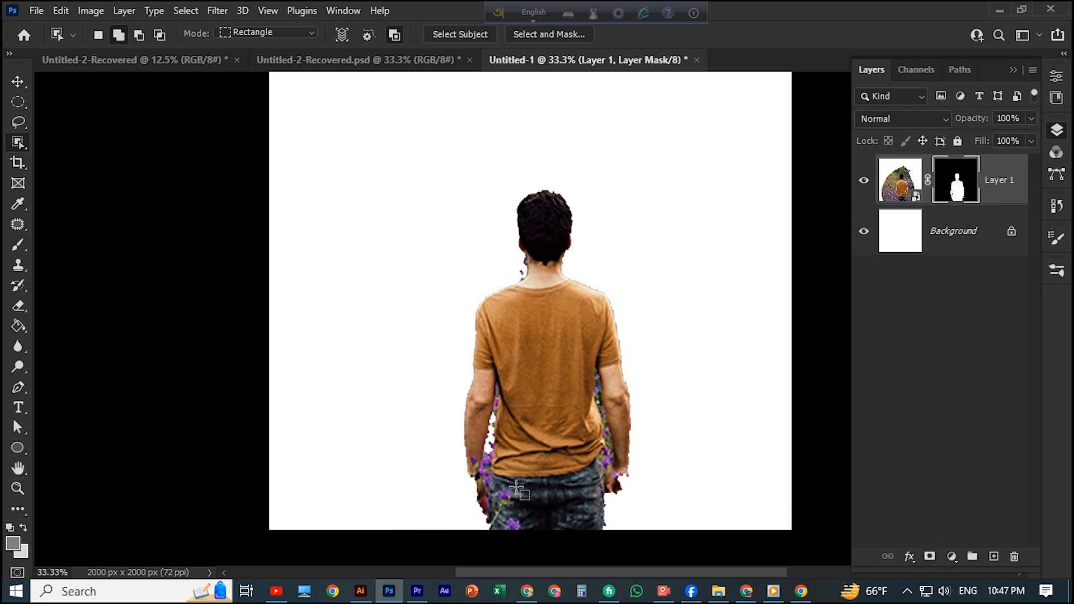
Set up the Brush tool for the mask with 100% opacity and 100% flow
click(25, 85)
click(12, 287)
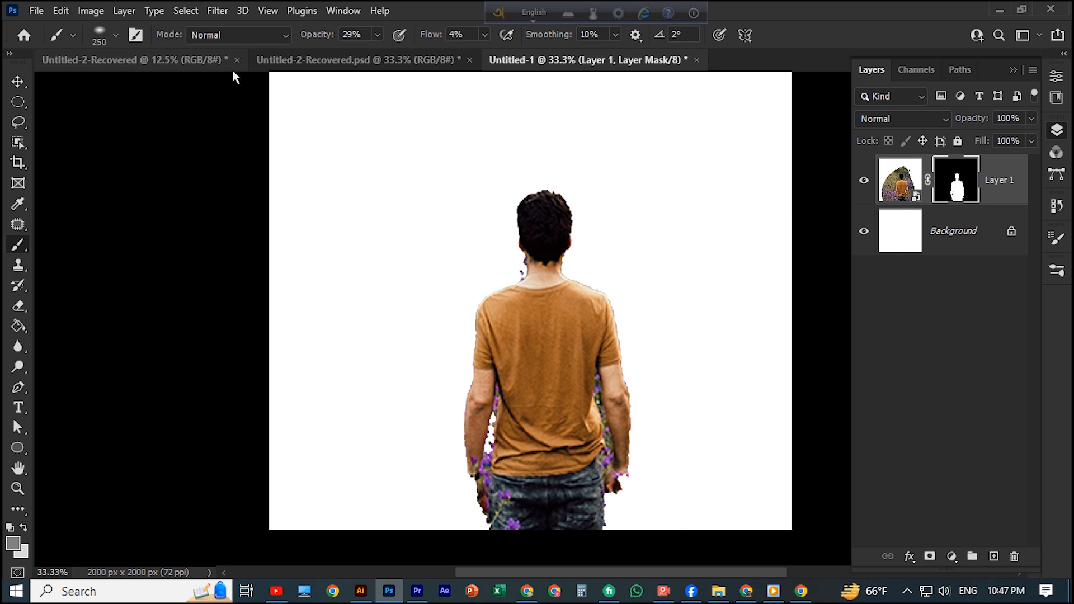
click(100, 34)
drag(50, 105, 49, 119)
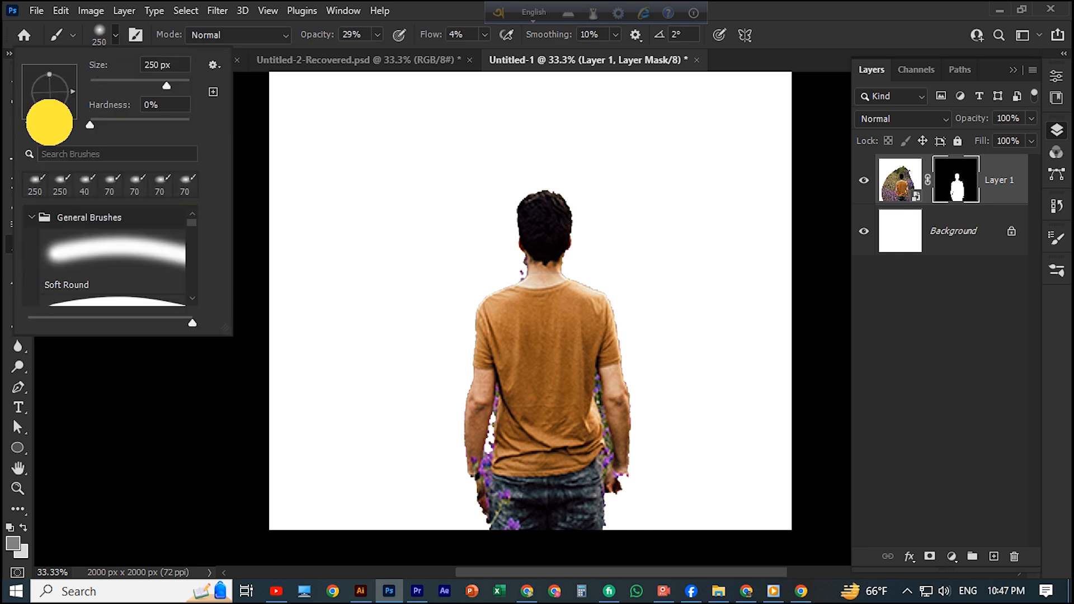
click(378, 36)
click(485, 35)
mouse_move(378, 54)
mouse_down()
mouse_move(522, 38)
mouse_move(558, 53)
mouse_up()
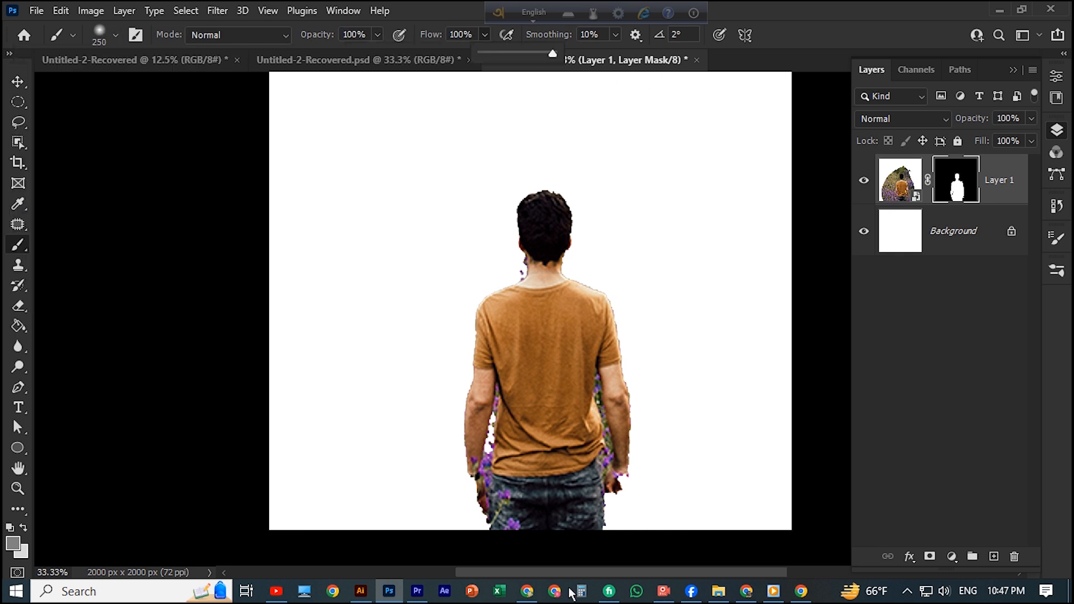
Try to fade the man's lower body by brushing across the bottom of the mask
drag(456, 523, 699, 526)
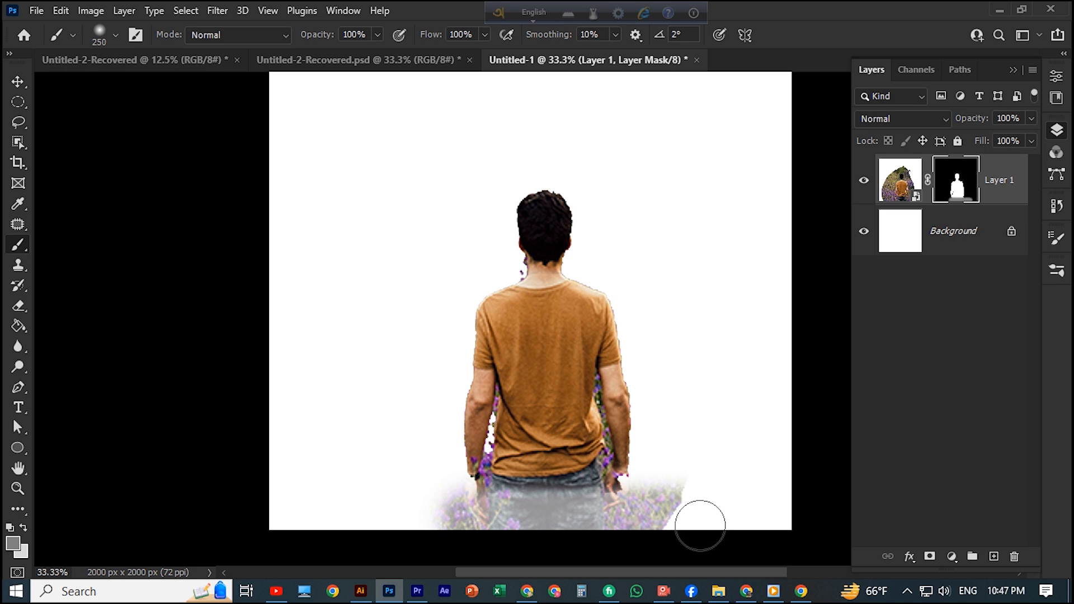
key(ctrl+z)
key(x)
drag(533, 517, 824, 508)
key(ctrl+z)
key(ctrl+z)
key(ctrl+z)
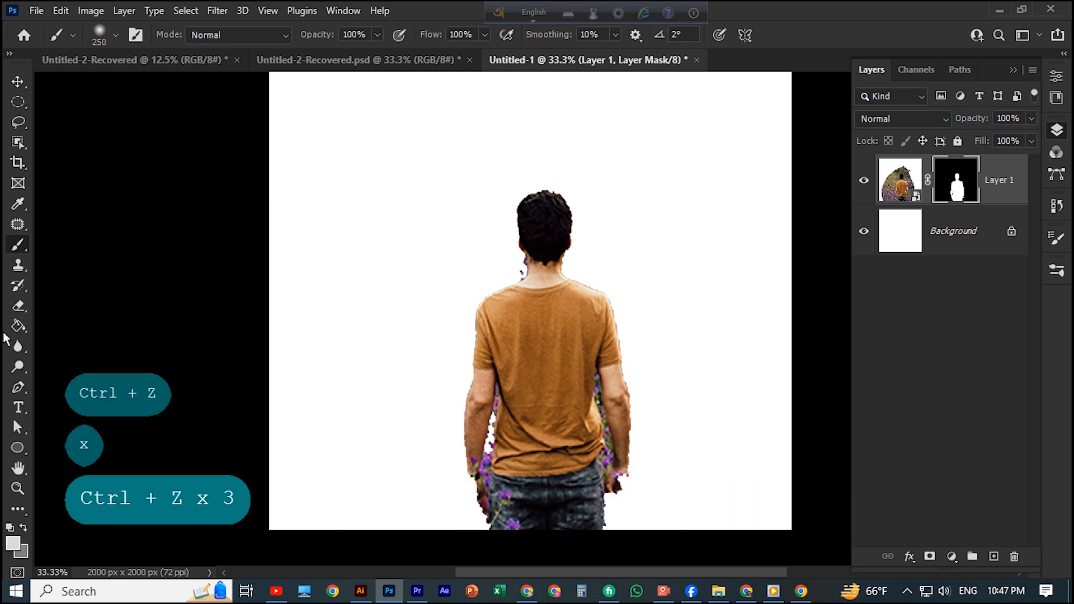
Try to fade the man's lower body on the mask with the Eraser at increasing sizes
key(e)
drag(683, 508, 429, 519)
key(bracketright)
key(bracketright)
key(bracketright)
key(bracketright)
key(bracketright)
key(bracketright)
key(bracketright)
key(bracketright)
key(bracketright)
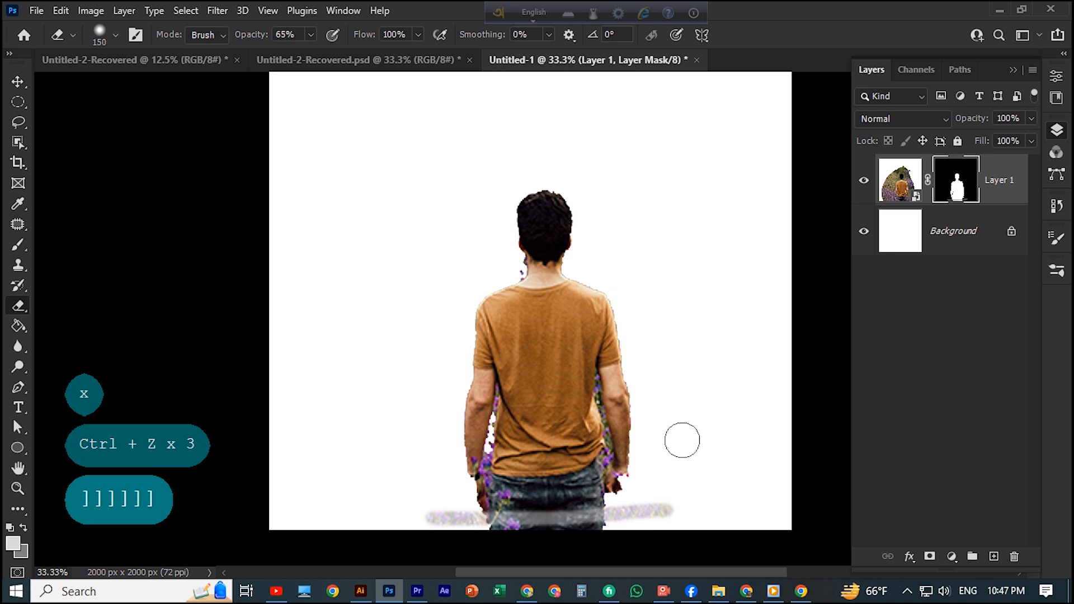
mouse_move(616, 509)
mouse_down()
mouse_move(389, 508)
mouse_move(613, 514)
mouse_move(408, 512)
mouse_up()
key(x)
key(ctrl+z)
key(ctrl+z)
key(ctrl+z)
key(ctrl+z)
key(ctrl+z)
key(ctrl+z)
key(ctrl+z)
key(ctrl+z)
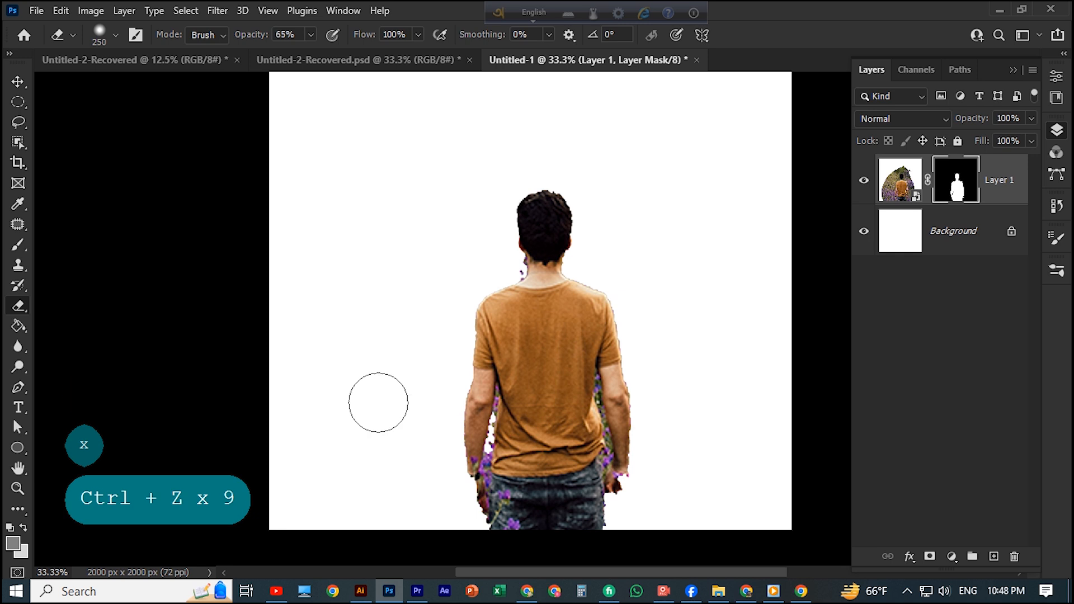
Move the masked man slightly lower on the canvas
click(13, 84)
drag(541, 319, 536, 350)
key(ctrl+plus)
key(ctrl+plus)
drag(575, 400, 671, 226)
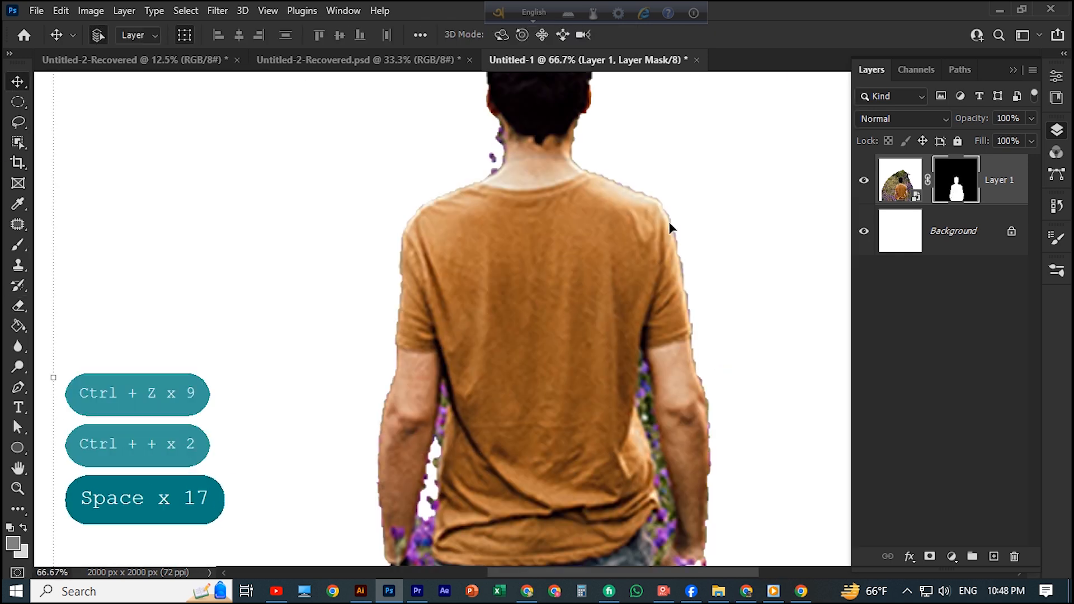
Switch to the Brush tool on Layer 1's mask and try to reduce the brush size
click(9, 248)
scroll(199, 187, down, 1)
scroll(199, 187, up, 2)
click(235, 41)
click(236, 41)
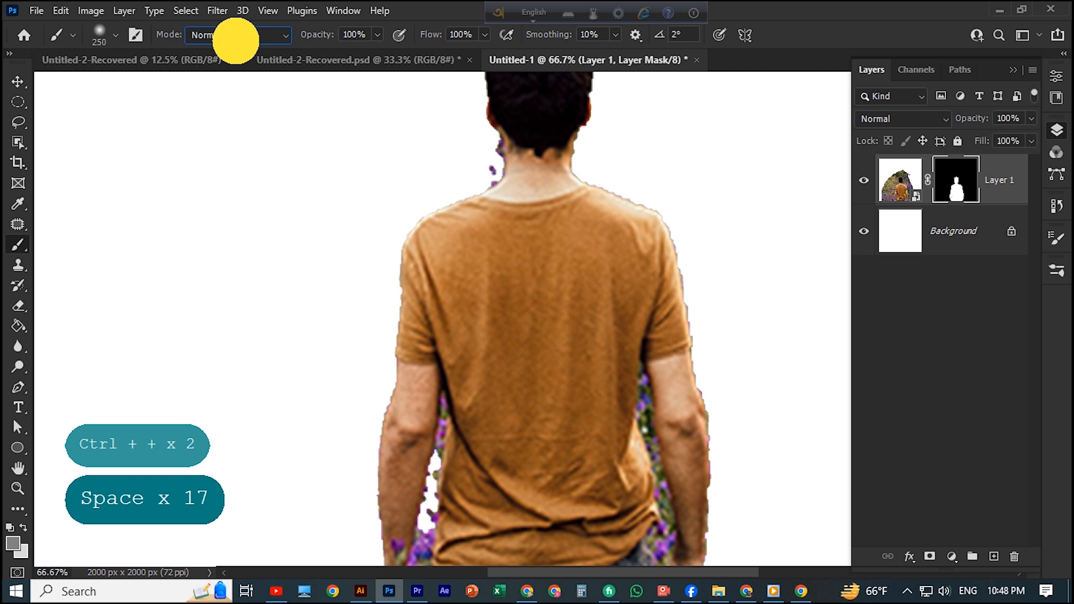
key(bracketleft)
key(bracketleft)
key(bracketleft)
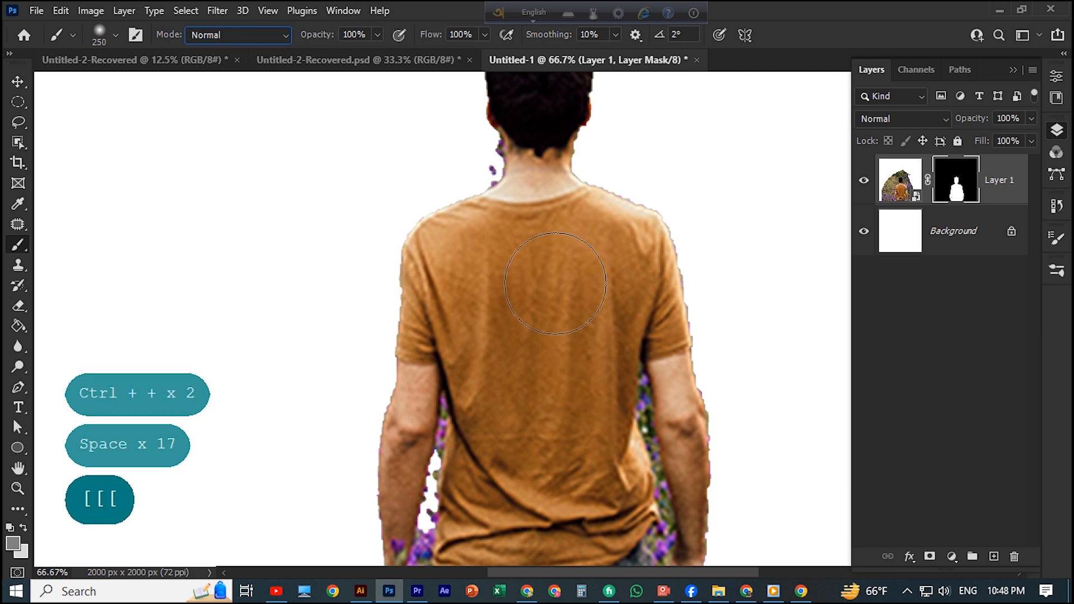
click(977, 174)
key(bracketleft)
key(bracketleft)
key(bracketleft)
key(bracketleft)
key(bracketleft)
key(bracketleft)
key(bracketleft)
key(bracketleft)
key(bracketleft)
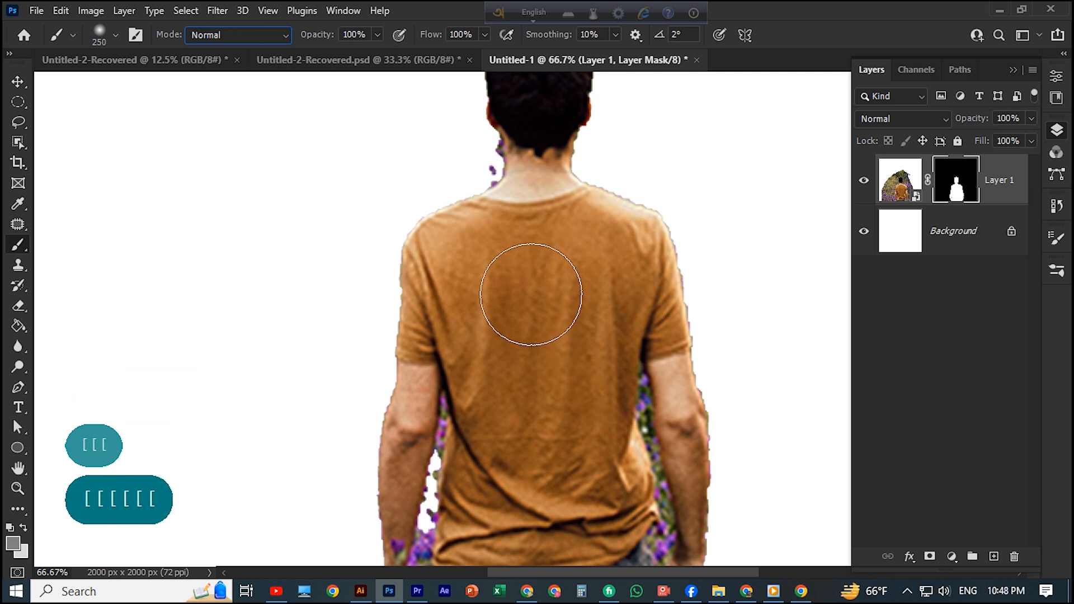
Try a single brush dab on the mask in the empty area above the man's left shoulder
click(106, 36)
click(360, 175)
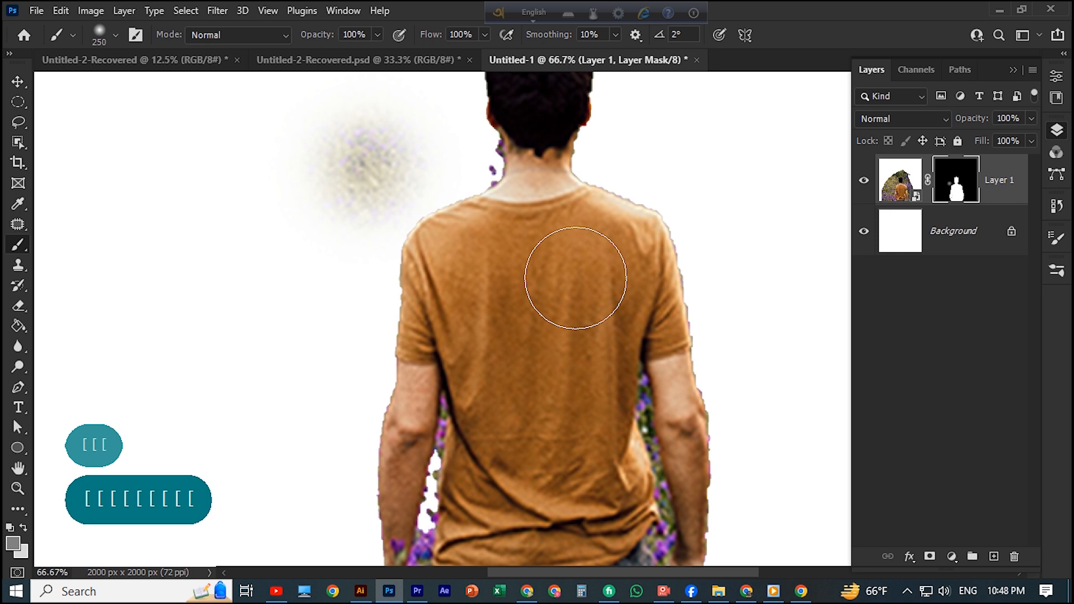
key(ctrl+z)
scroll(772, 258, down, 1)
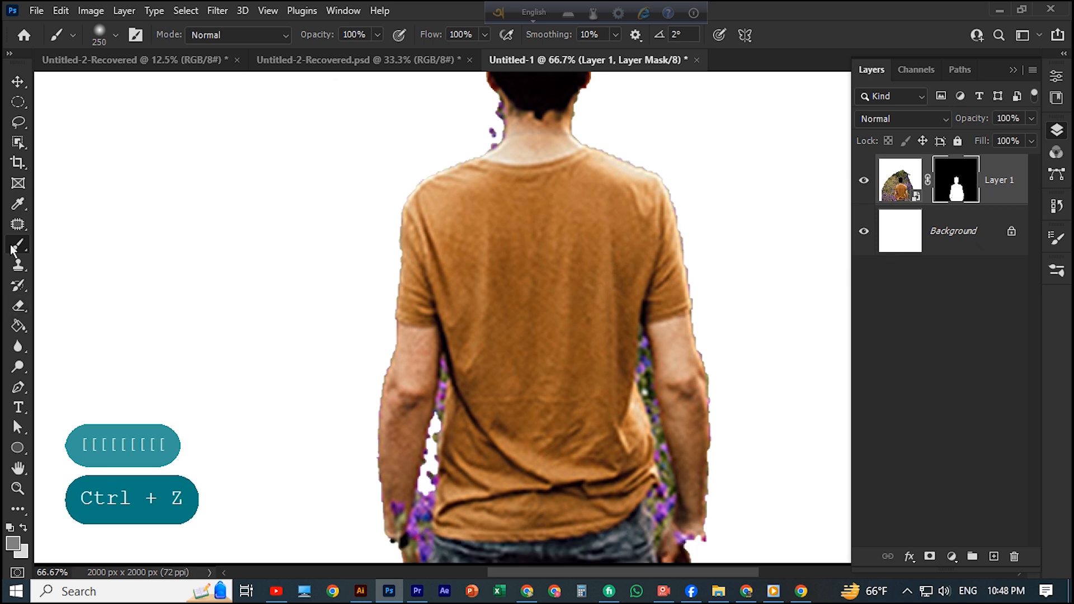
Reduce the brush size to 60 px and try to paint out the flower remnants beside the left side of the neck
key(bracketright)
key(bracketleft)
key(bracketleft)
key(bracketleft)
key(bracketleft)
key(bracketleft)
key(bracketleft)
key(bracketleft)
key(bracketleft)
key(bracketleft)
key(bracketleft)
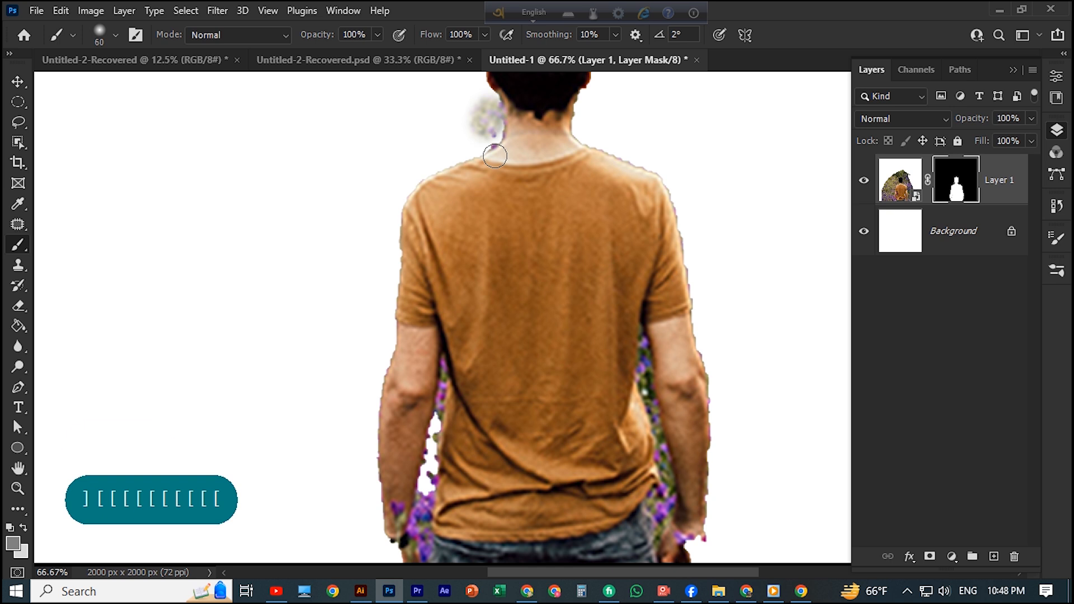
key(x)
click(476, 114)
scroll(390, 358, up, 2)
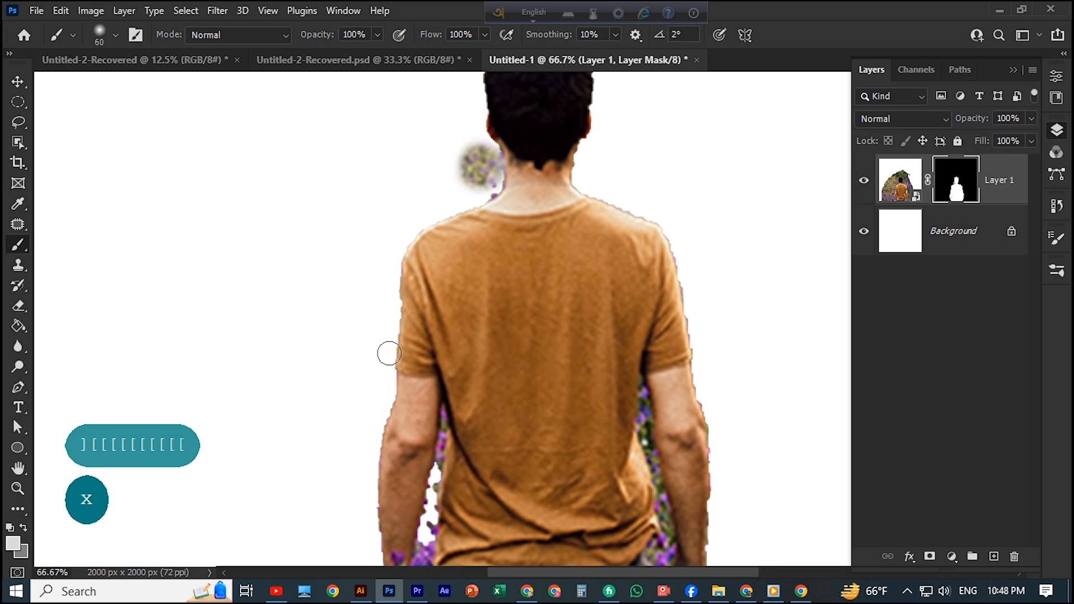
Reset the mask colours to default, swap to black and paint out the fringe along the neck, left shoulder and outer left arm
key(d)
click(481, 179)
key(x)
mouse_move(482, 177)
mouse_down()
mouse_move(464, 142)
mouse_move(488, 174)
mouse_move(487, 165)
mouse_move(483, 194)
mouse_move(429, 216)
mouse_move(395, 258)
mouse_move(376, 318)
mouse_up()
drag(385, 279, 369, 464)
scroll(305, 292, down, 5)
mouse_move(362, 344)
mouse_down()
mouse_move(361, 390)
mouse_move(355, 381)
mouse_move(767, 408)
mouse_move(374, 427)
mouse_up()
Enlarge the brush and fade out the man's lower body below the elbows on the mask
key(bracketright)
key(bracketright)
key(bracketright)
key(bracketright)
key(bracketright)
key(bracketright)
key(bracketright)
key(bracketright)
key(bracketright)
key(bracketright)
scroll(373, 427, up, 2)
Reduce the brush to 20 px and paint out the flowers between the man's right arm and torso
key(bracketleft)
key(bracketleft)
key(bracketleft)
key(bracketleft)
key(bracketleft)
key(bracketleft)
key(bracketleft)
key(bracketleft)
key(bracketleft)
key(bracketleft)
key(bracketleft)
key(bracketleft)
key(bracketleft)
key(bracketleft)
key(bracketleft)
key(bracketleft)
key(bracketleft)
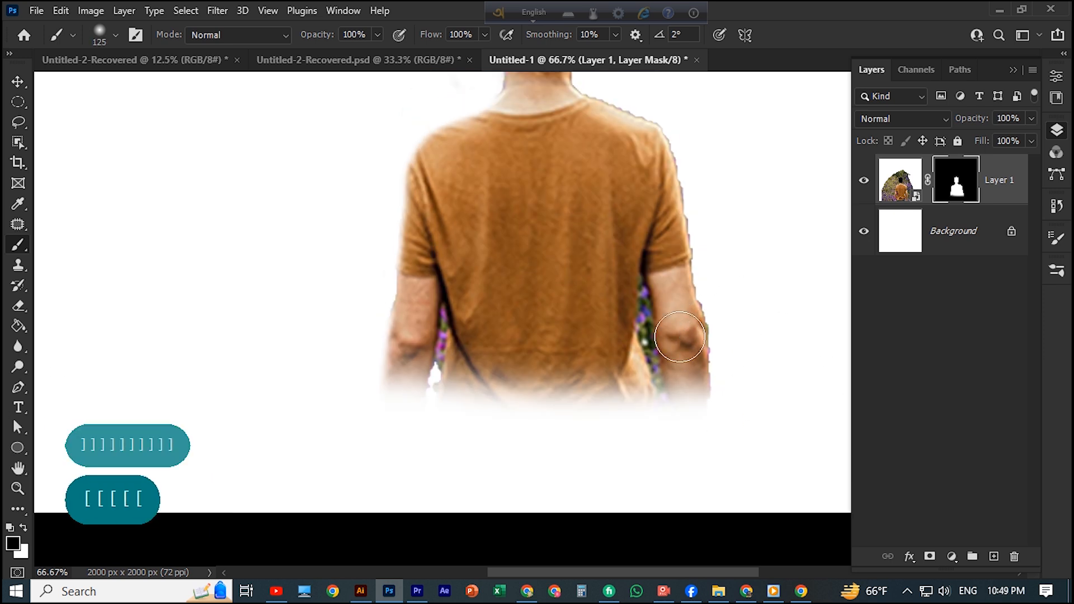
mouse_move(642, 282)
mouse_down()
mouse_move(654, 381)
mouse_move(642, 347)
mouse_move(643, 297)
mouse_move(660, 399)
mouse_up()
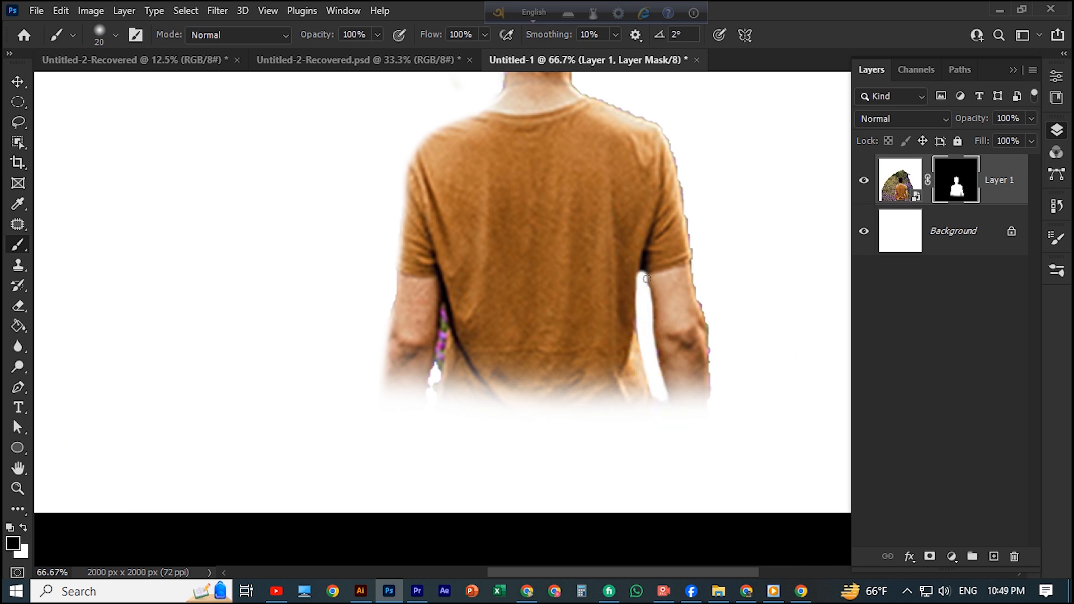
Enlarge the brush to 35 px and clean the mask edge along the right side of the neck, shoulder and outer arm
scroll(738, 218, up, 1)
key(bracketright)
key(bracketright)
key(bracketright)
scroll(596, 149, up, 2)
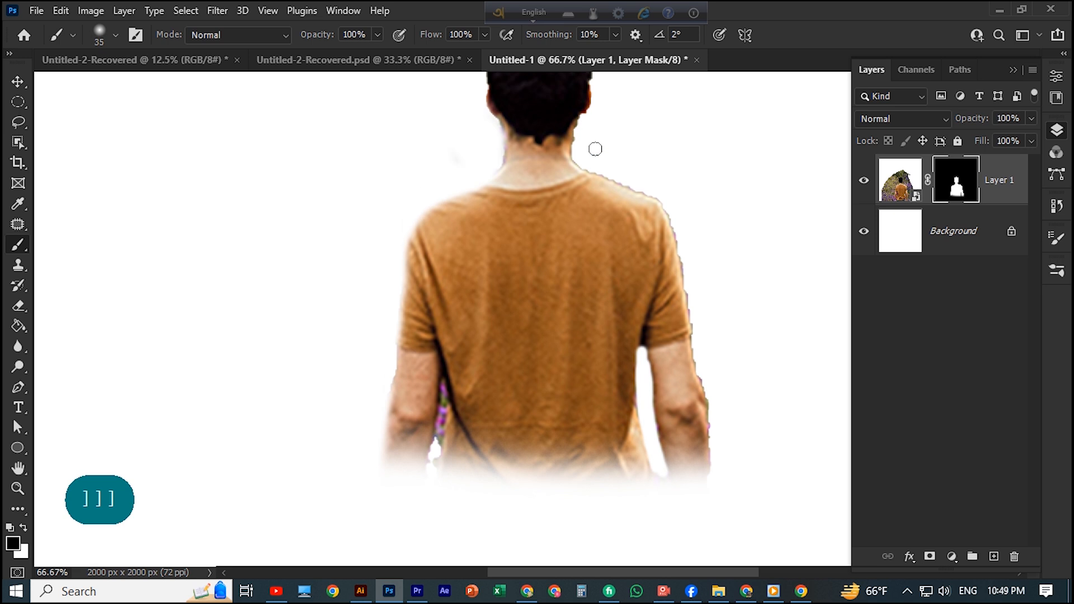
scroll(595, 148, up, 1)
mouse_move(583, 180)
mouse_down()
mouse_move(666, 229)
mouse_move(700, 328)
mouse_up()
scroll(700, 328, down, 2)
drag(695, 285, 722, 485)
drag(716, 444, 687, 515)
Reduce the brush to 20 px and paint out the flowers between the man's left arm and torso
key(bracketleft)
key(bracketleft)
key(bracketleft)
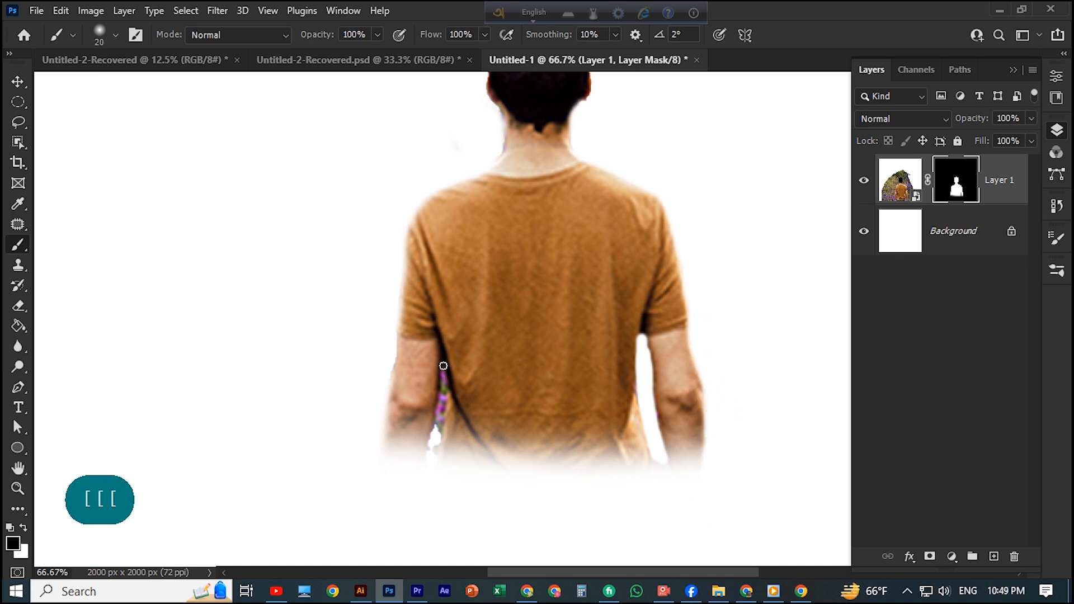
mouse_move(444, 368)
mouse_down()
mouse_move(430, 463)
mouse_move(428, 445)
mouse_move(444, 423)
mouse_move(447, 461)
mouse_up()
drag(443, 408, 450, 471)
mouse_move(447, 385)
mouse_down()
mouse_move(448, 418)
mouse_move(430, 439)
mouse_move(441, 364)
mouse_move(435, 436)
mouse_up()
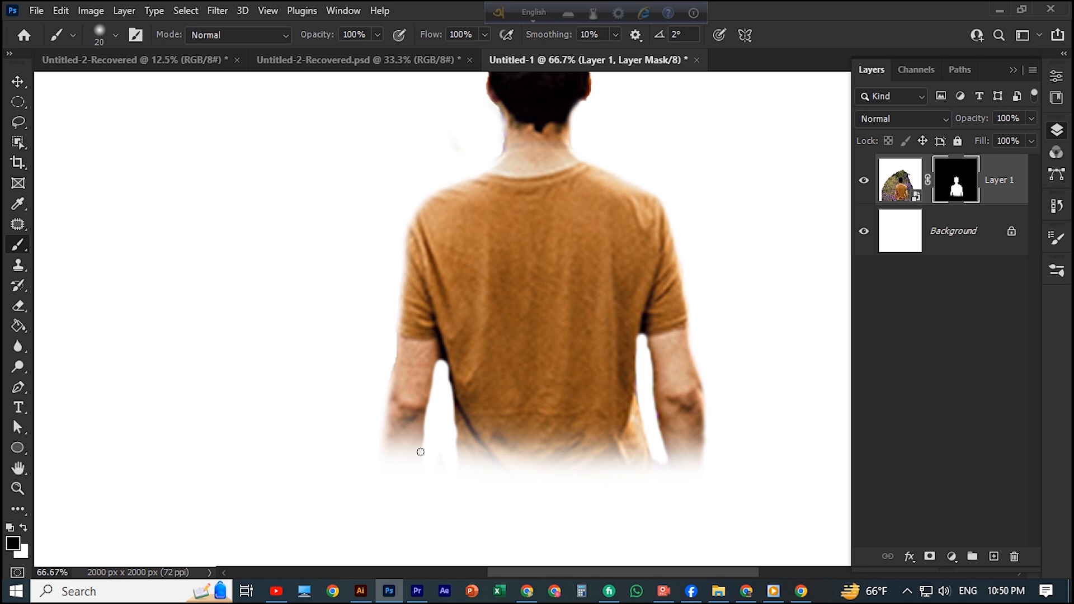
Reduce the brush to 8 px and clean the mask in the narrow gaps beneath both armpits
key(bracketleft)
key(bracketleft)
key(bracketleft)
key(bracketleft)
click(441, 354)
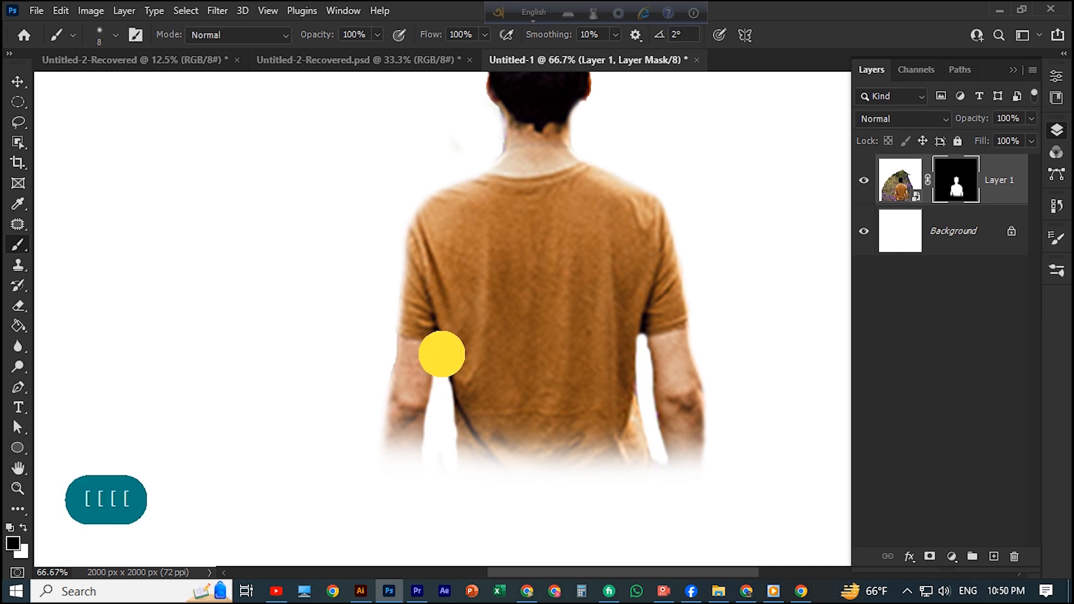
drag(441, 358, 444, 389)
click(642, 328)
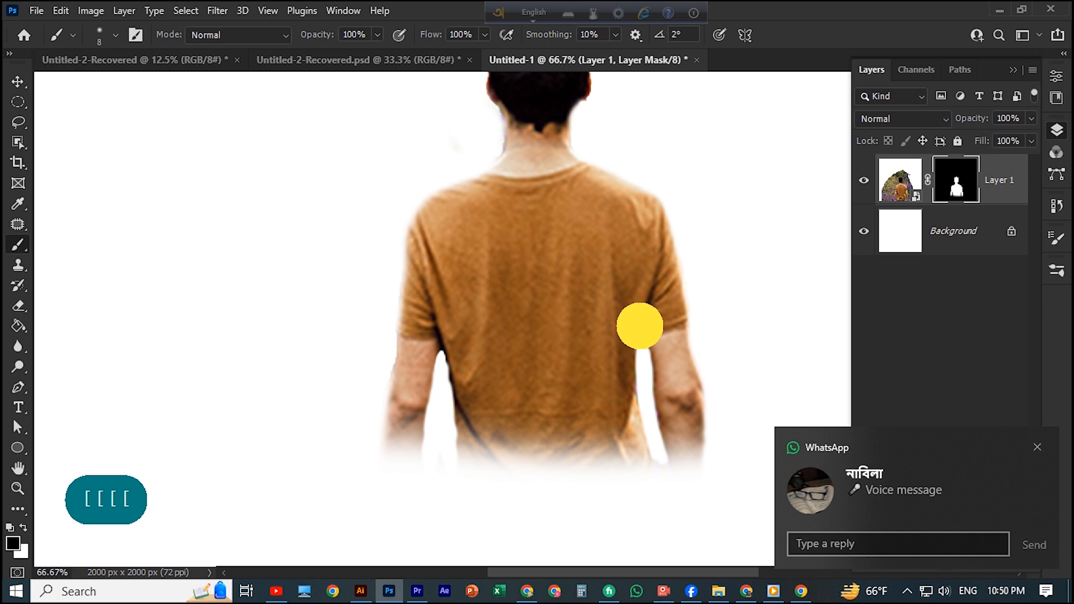
scroll(643, 338, up, 5)
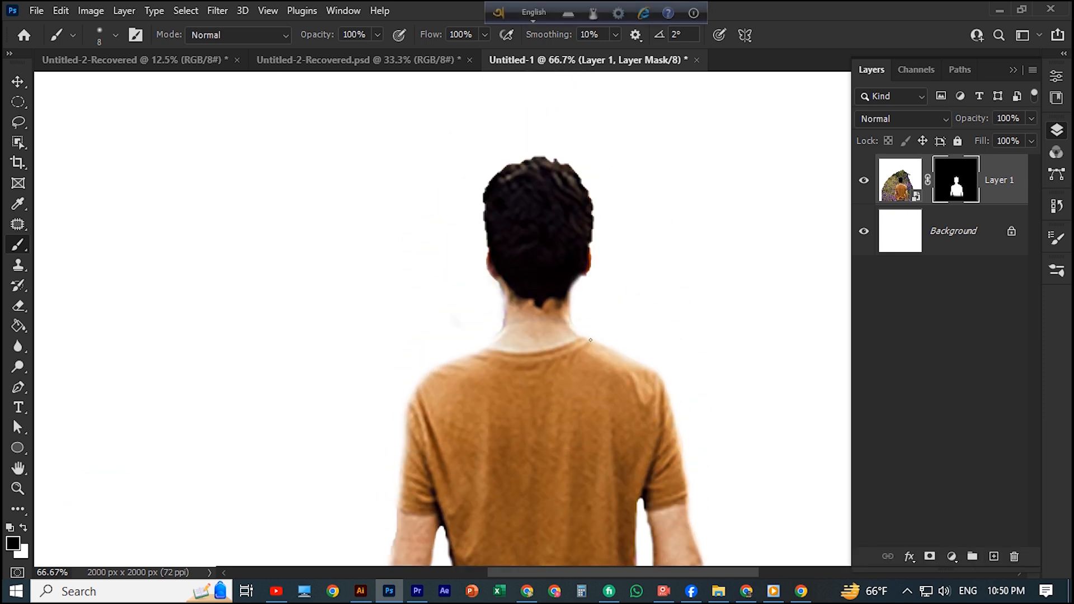
key(v)
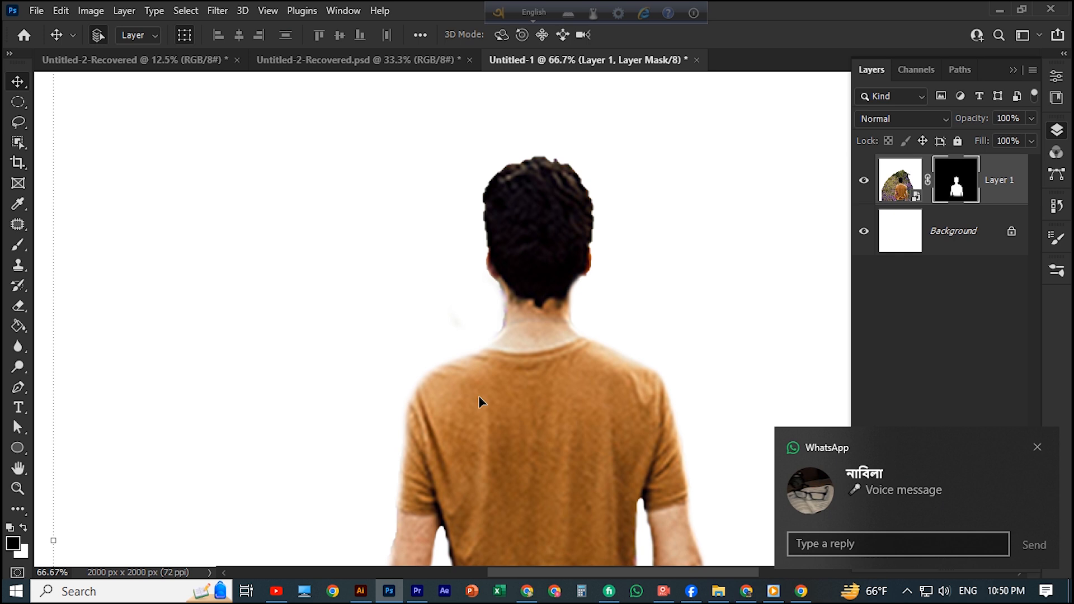
click(777, 593)
click(814, 36)
click(664, 591)
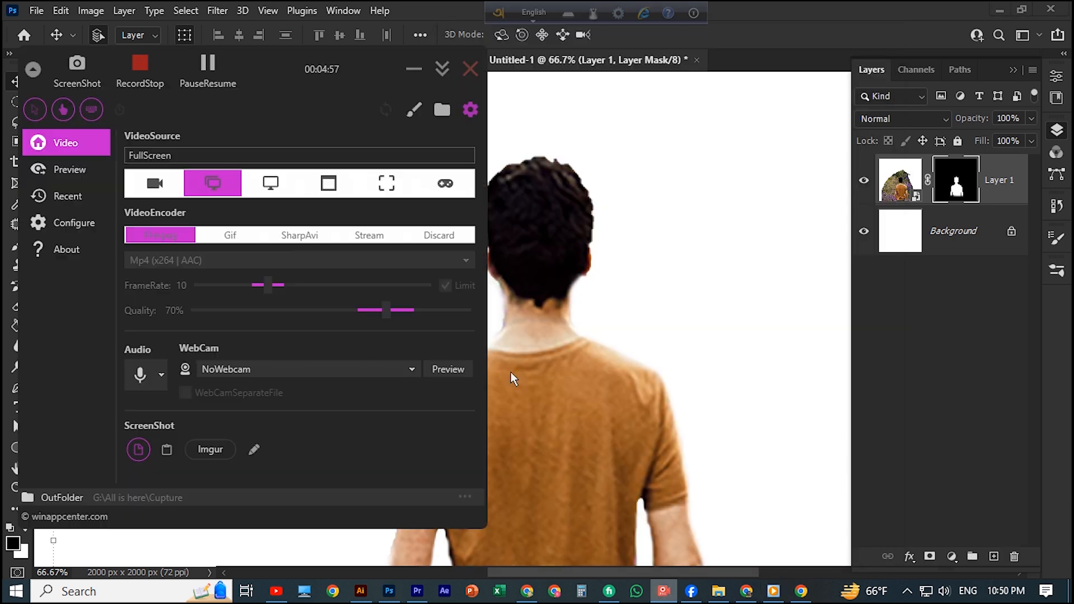
click(415, 68)
Enlarge the man further with Free Transform and move him down until his faded lower body falls below the canvas edge
scroll(605, 377, up, 1)
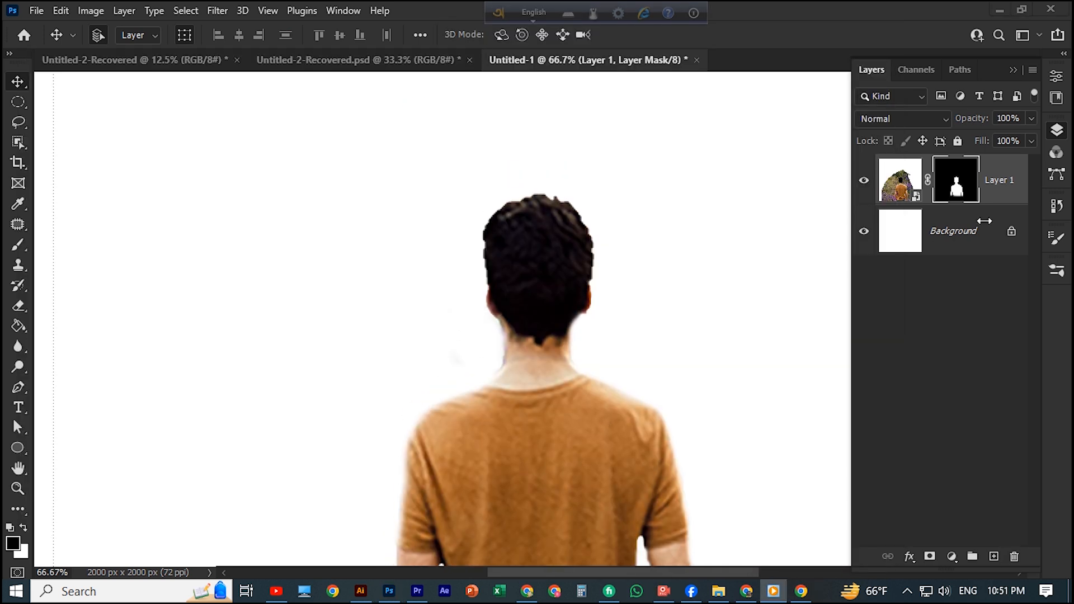
key(ctrl+minus)
key(ctrl+minus)
key(ctrl+minus)
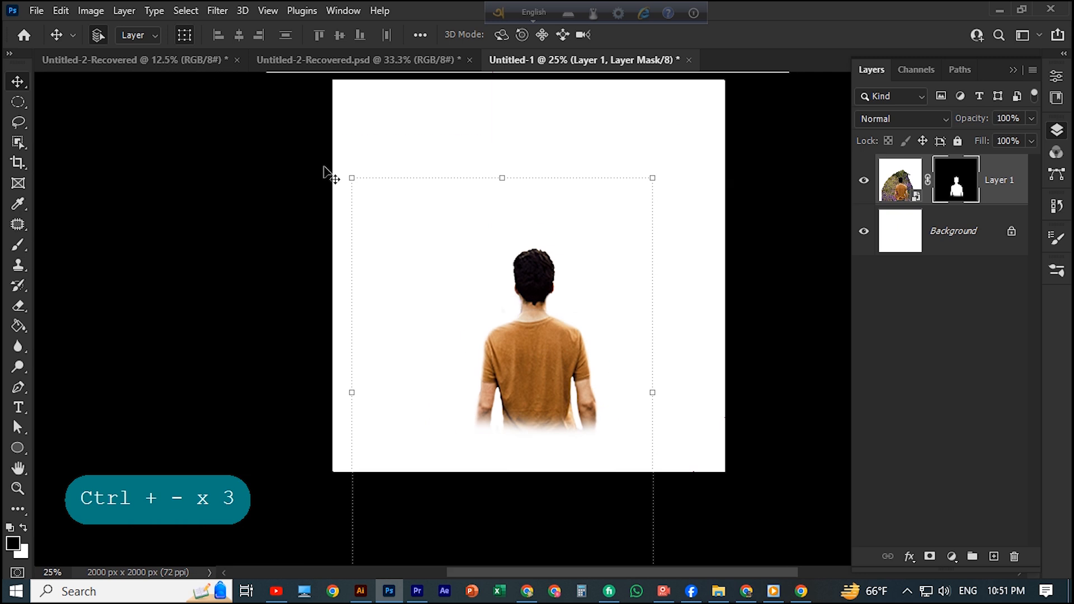
key(ctrl+t)
scroll(533, 358, up, 1)
drag(652, 216, 715, 128)
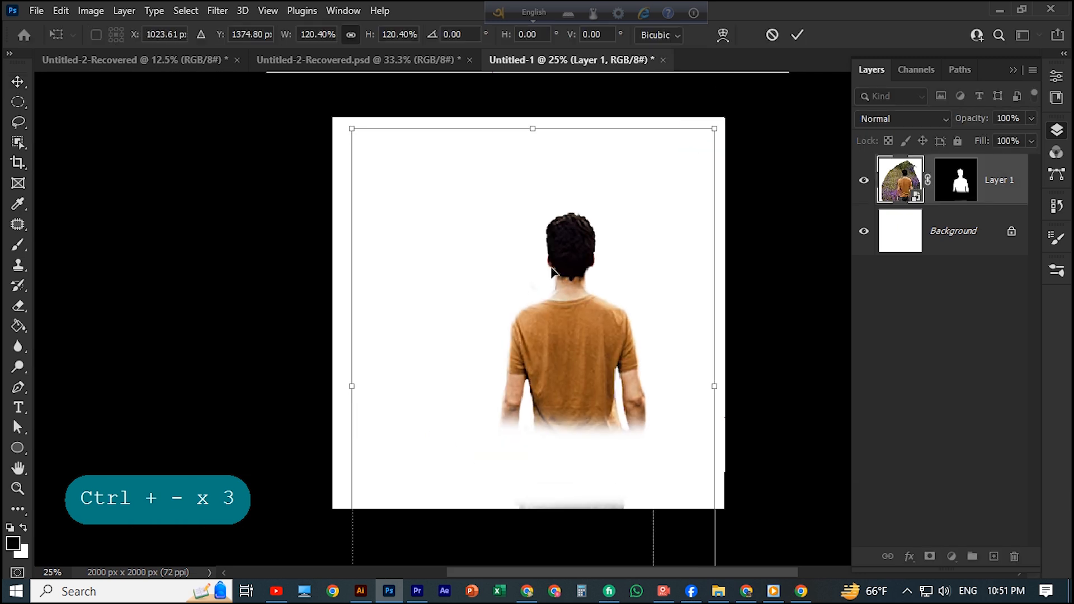
drag(552, 272, 511, 391)
drag(664, 204, 720, 108)
drag(532, 395, 507, 448)
key(Return)
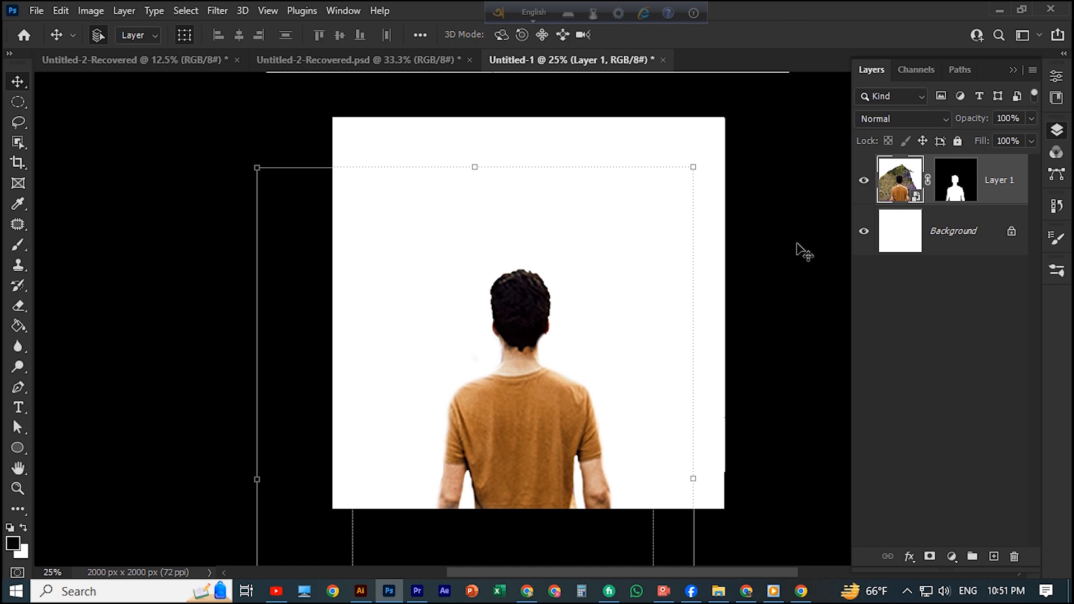
Shift the man slightly to the right to centre him horizontally on the canvas
click(959, 233)
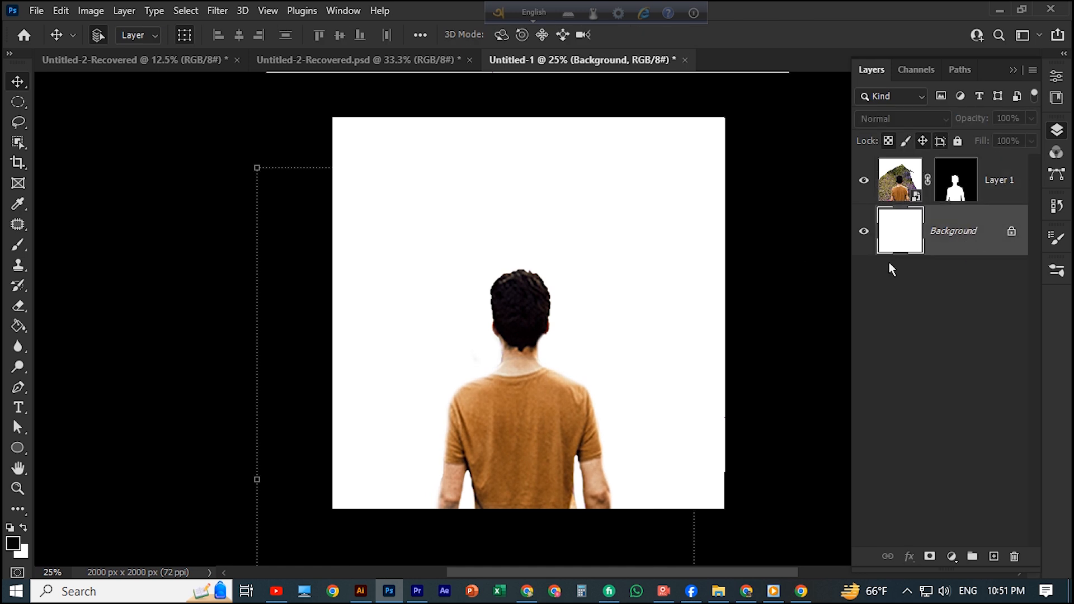
key(Right)
key(Right)
key(Right)
click(515, 230)
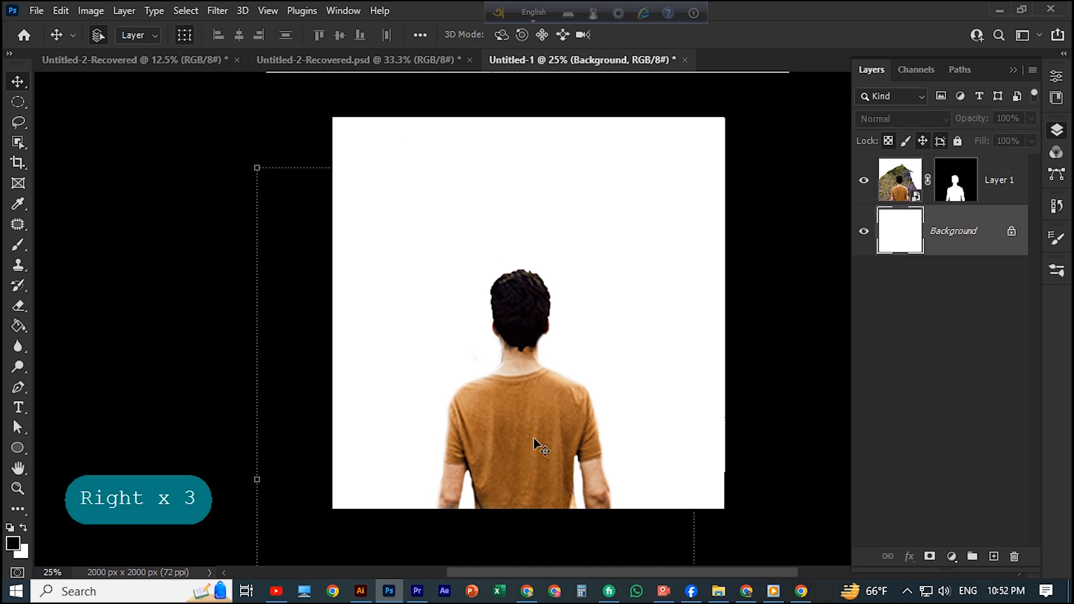
drag(521, 434, 530, 434)
click(920, 293)
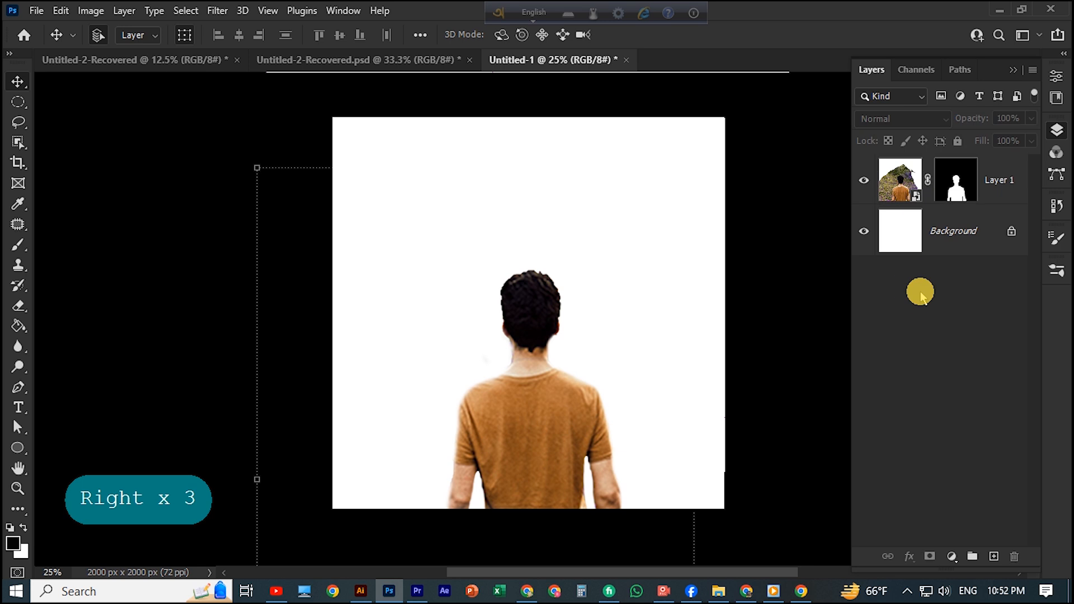
Fill the Background layer with a dark brown picked from the orange hue using the Paint Bucket
click(984, 231)
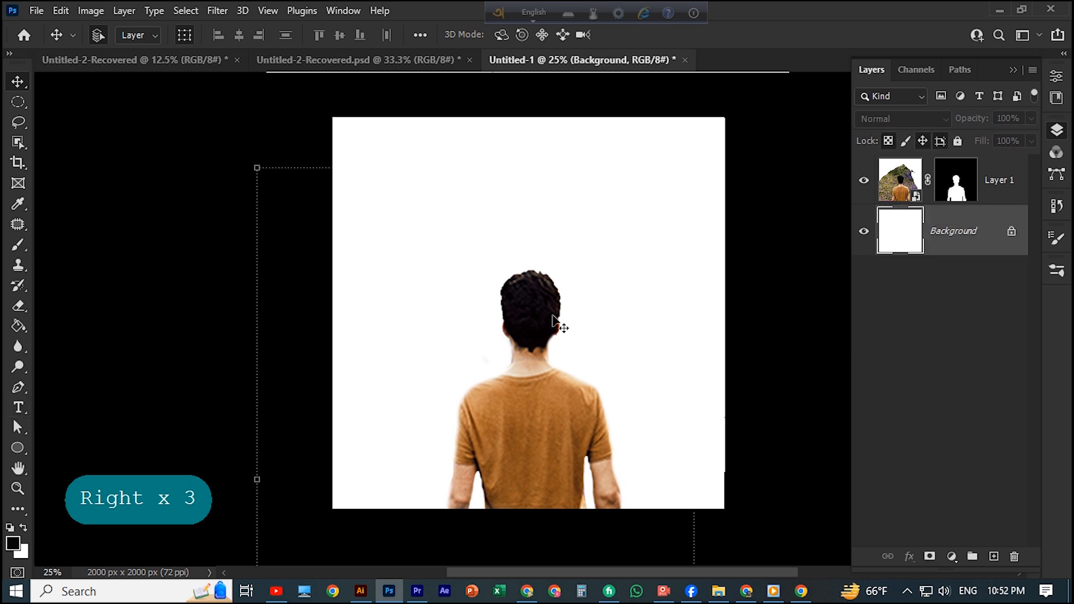
click(18, 325)
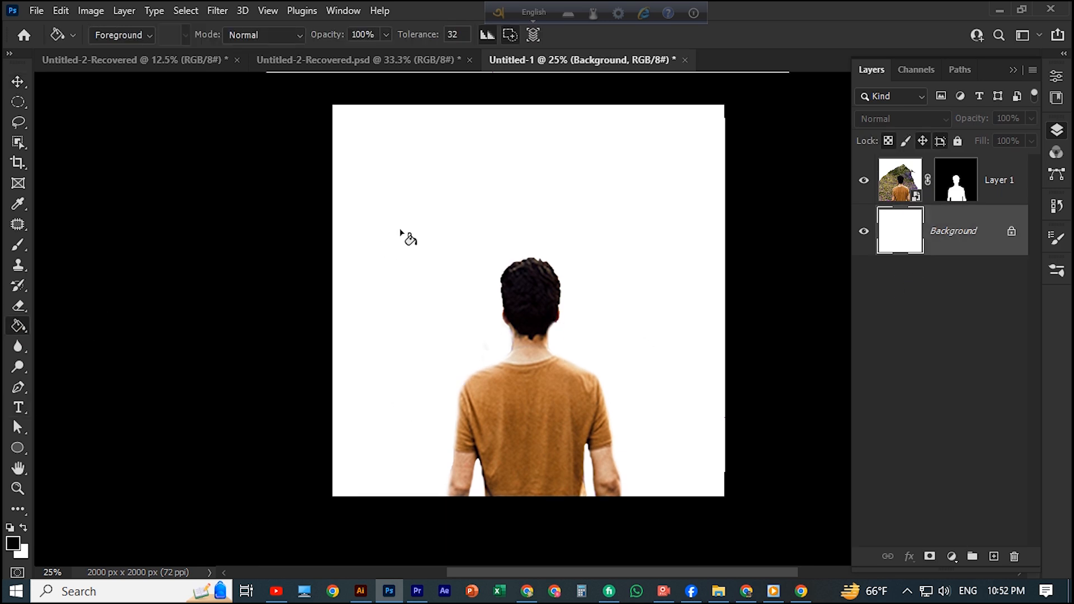
click(12, 541)
click(873, 429)
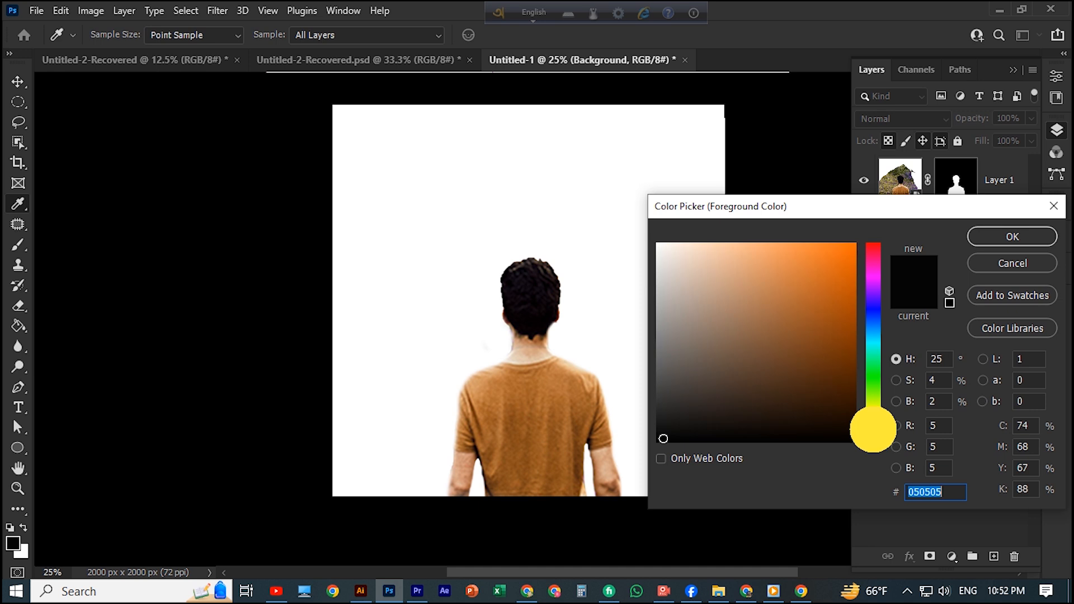
click(852, 272)
drag(851, 272, 863, 389)
key(Return)
click(385, 259)
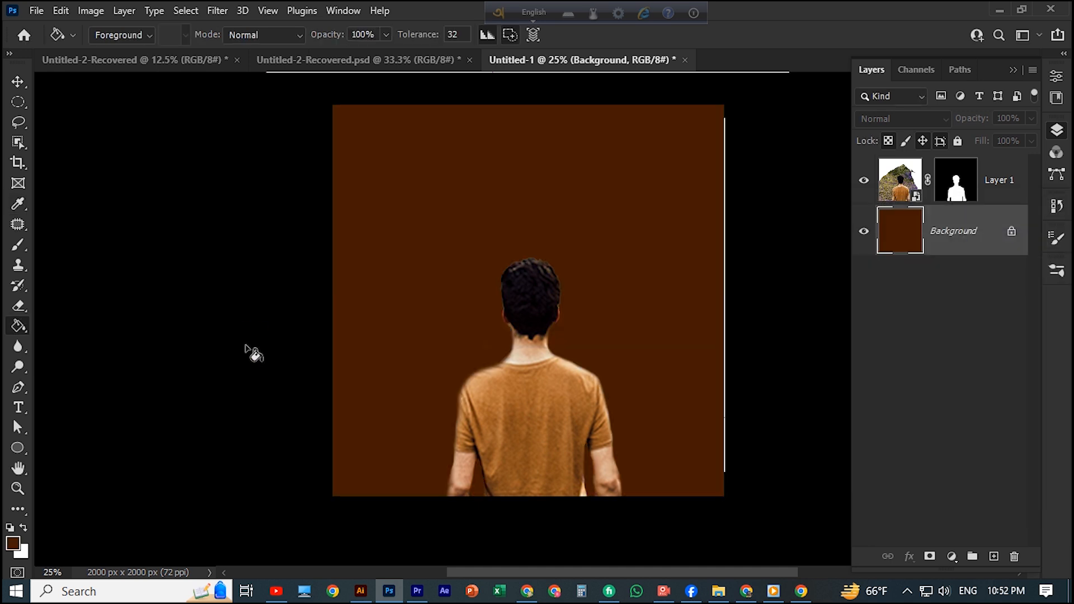
key(ctrl+plus)
key(ctrl+plus)
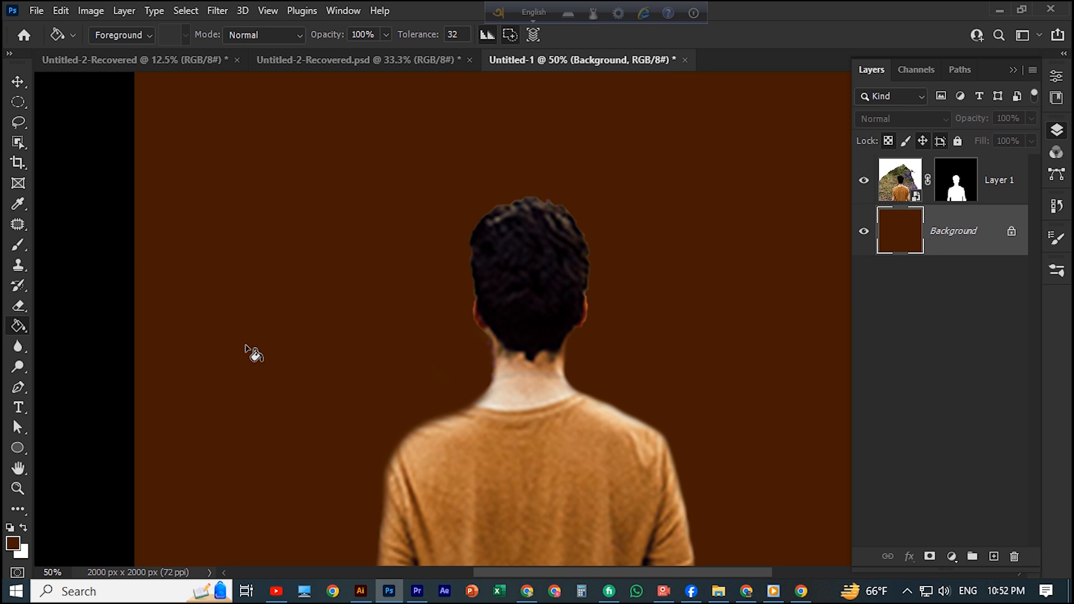
click(661, 596)
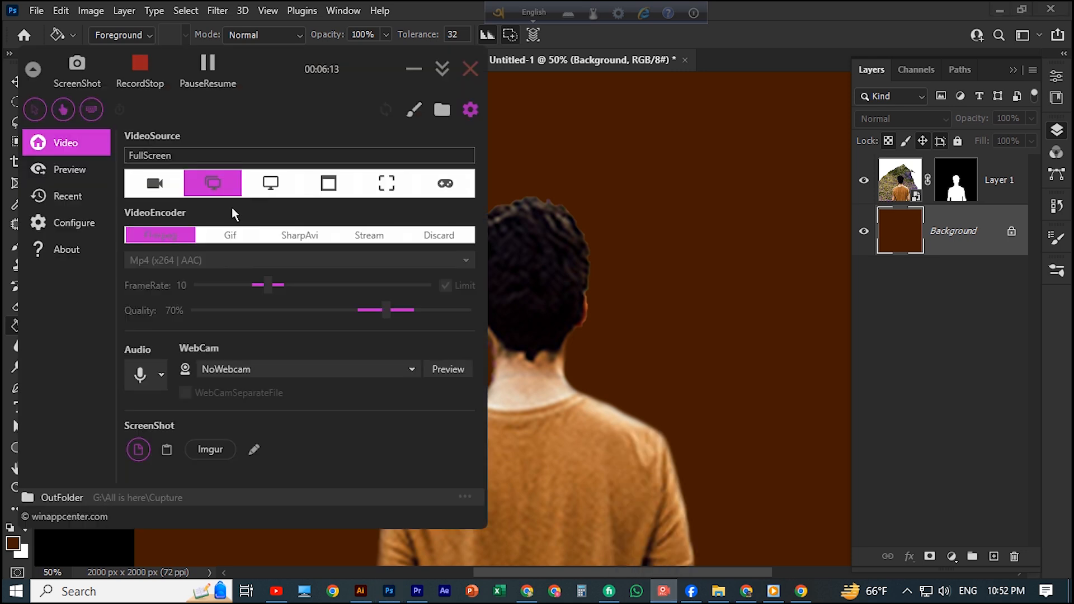
click(204, 64)
click(434, 64)
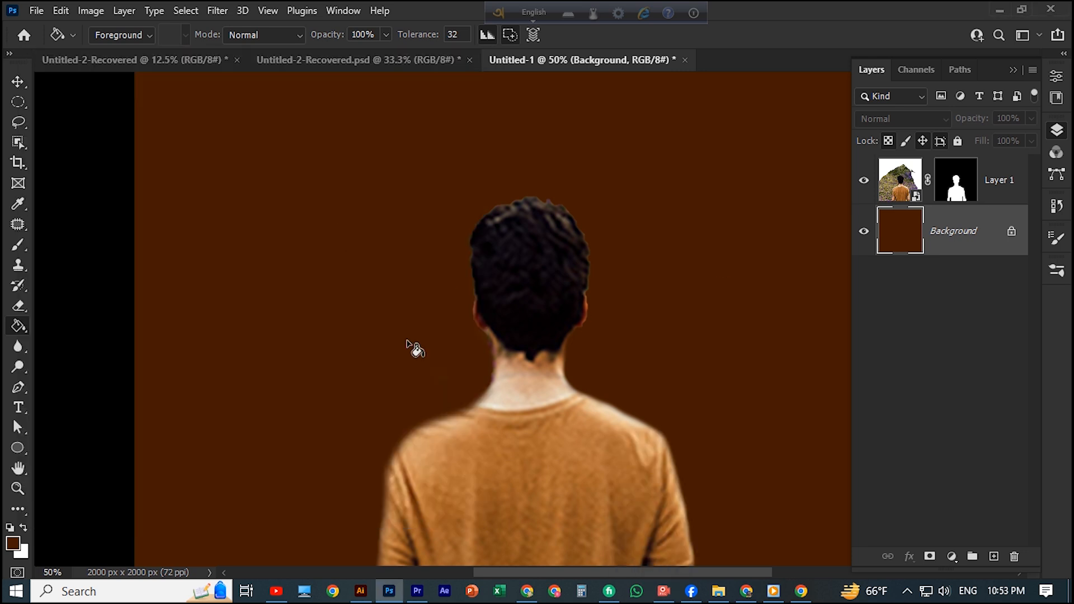
Target the man's layer mask and smooth the top and left edge of his hair with a 40 px brush
key(ctrl+plus)
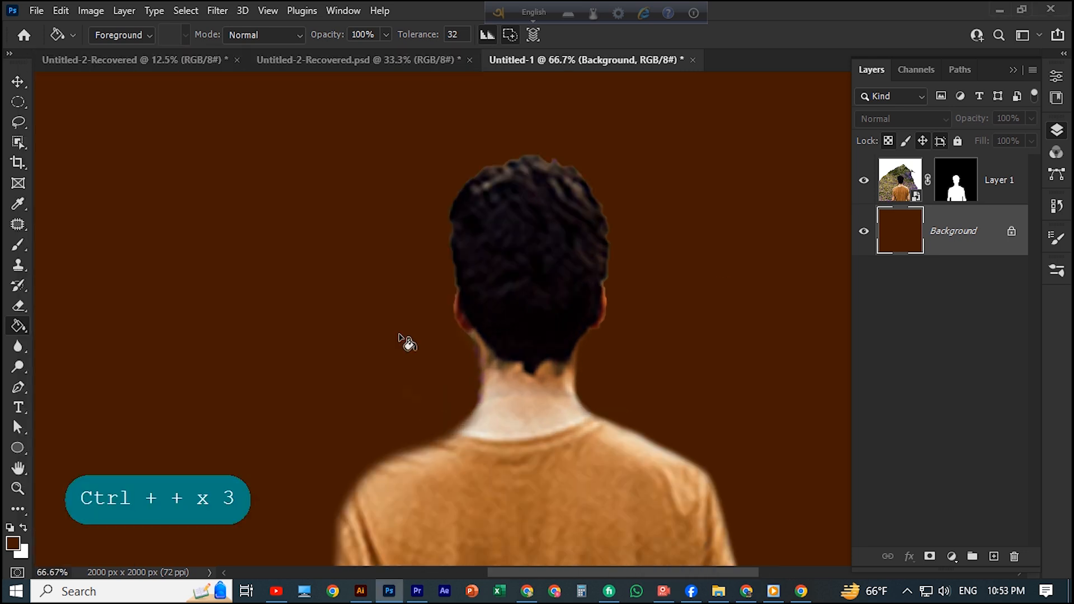
click(19, 245)
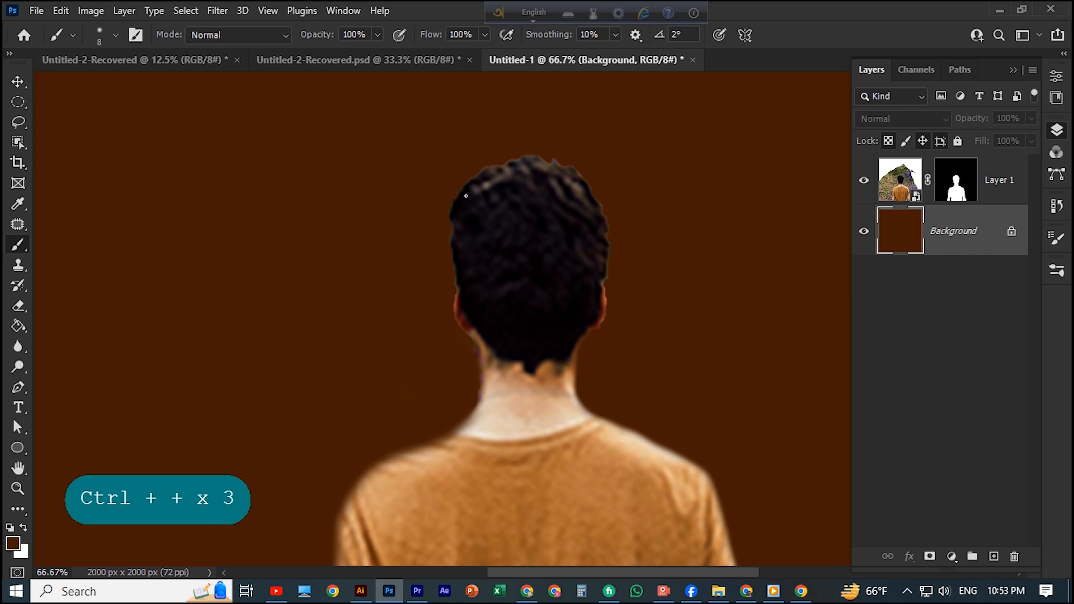
key(bracketleft)
key(bracketleft)
key(bracketleft)
key(bracketleft)
key(bracketright)
key(bracketright)
key(bracketright)
key(bracketright)
key(bracketright)
key(bracketright)
key(bracketright)
key(bracketright)
key(bracketright)
key(bracketright)
key(bracketright)
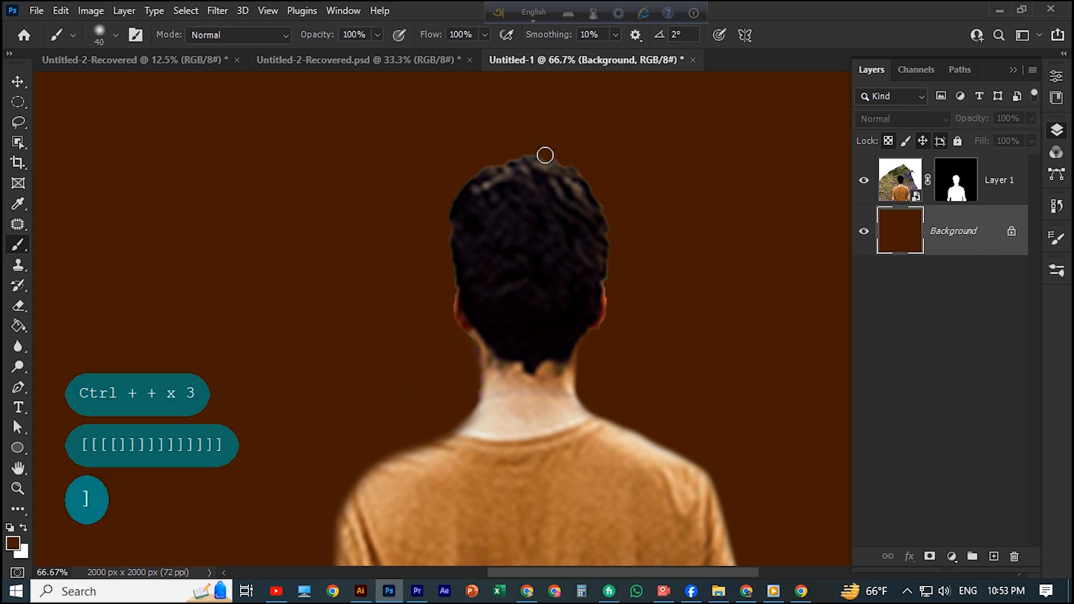
click(958, 190)
mouse_move(530, 149)
mouse_down()
mouse_move(592, 173)
mouse_move(532, 144)
mouse_move(481, 160)
mouse_move(453, 185)
mouse_move(436, 240)
mouse_move(449, 280)
mouse_up()
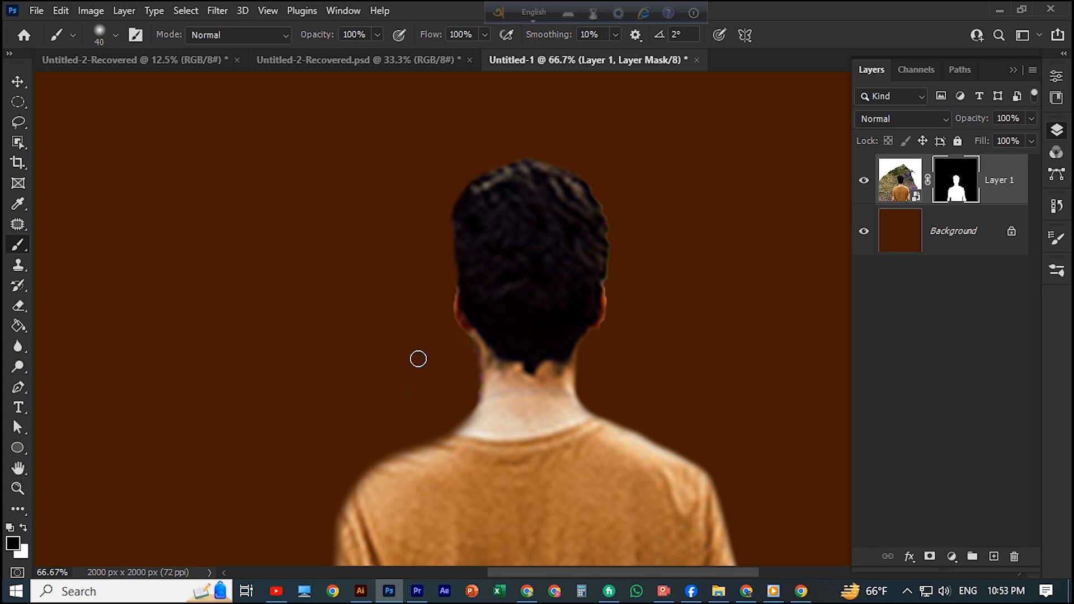
Clean the mask edge along both sides of the neck and up the right side of the head
drag(462, 344, 471, 399)
drag(591, 339, 585, 378)
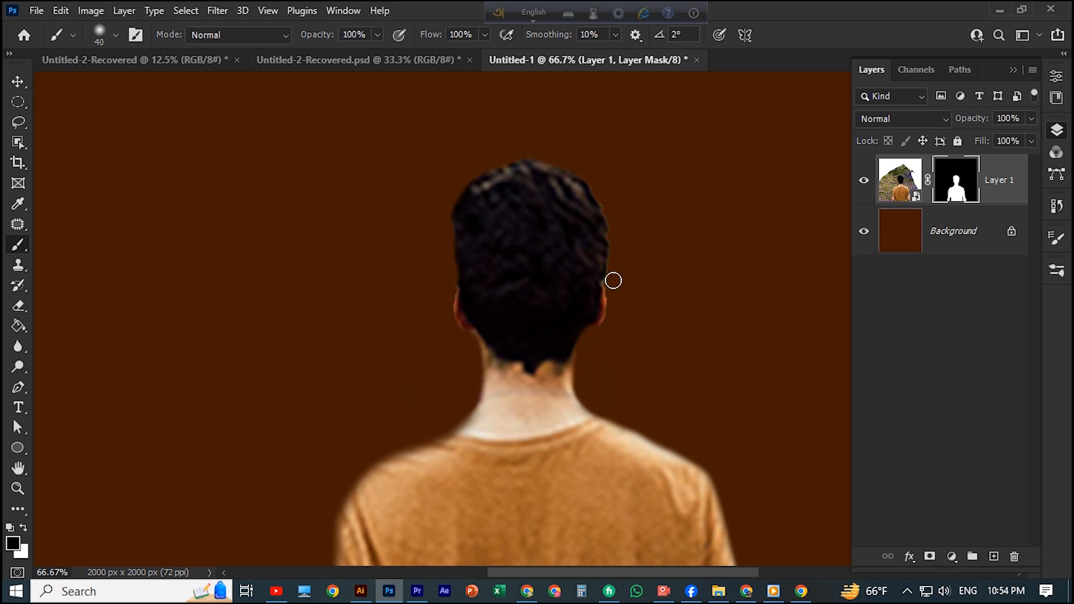
drag(613, 281, 612, 199)
Paint out the leftover flower spot beside the right-hand forearm near the lower edge of the canvas
scroll(667, 239, down, 3)
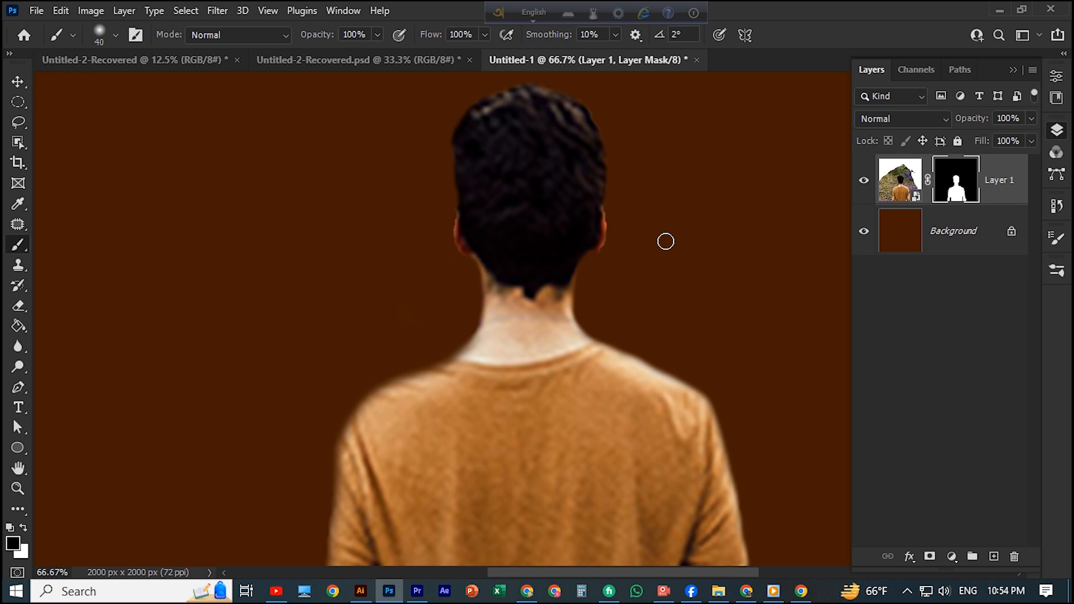
scroll(666, 241, down, 7)
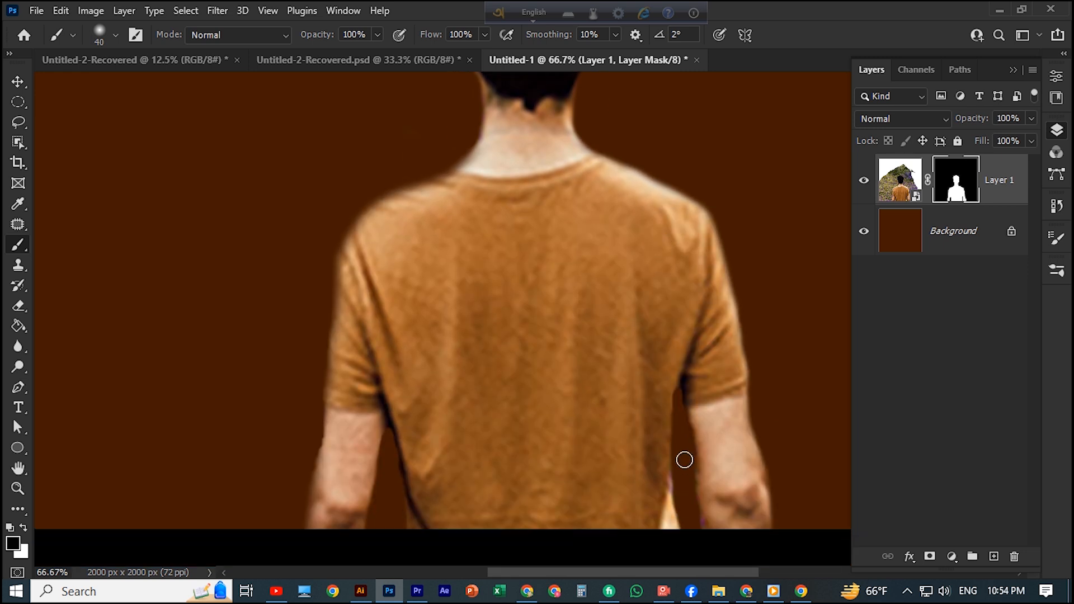
click(696, 522)
scroll(791, 290, up, 5)
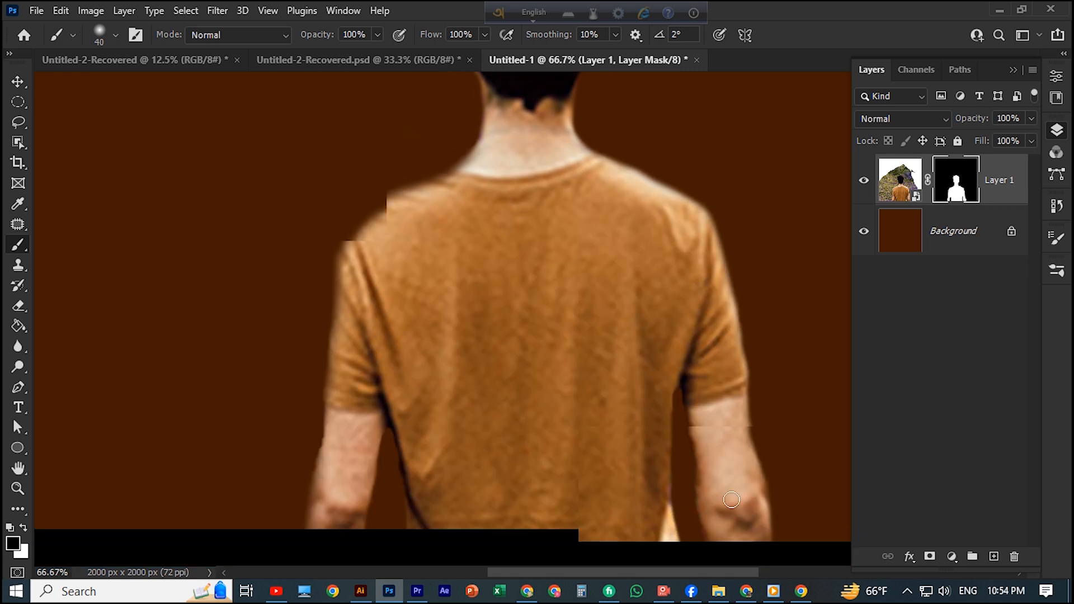
Draw an unfilled circle about 1312 px wide centred on the man's head, with the stroke width set to 23.02 px
key(ctrl+minus)
key(ctrl+minus)
key(ctrl+minus)
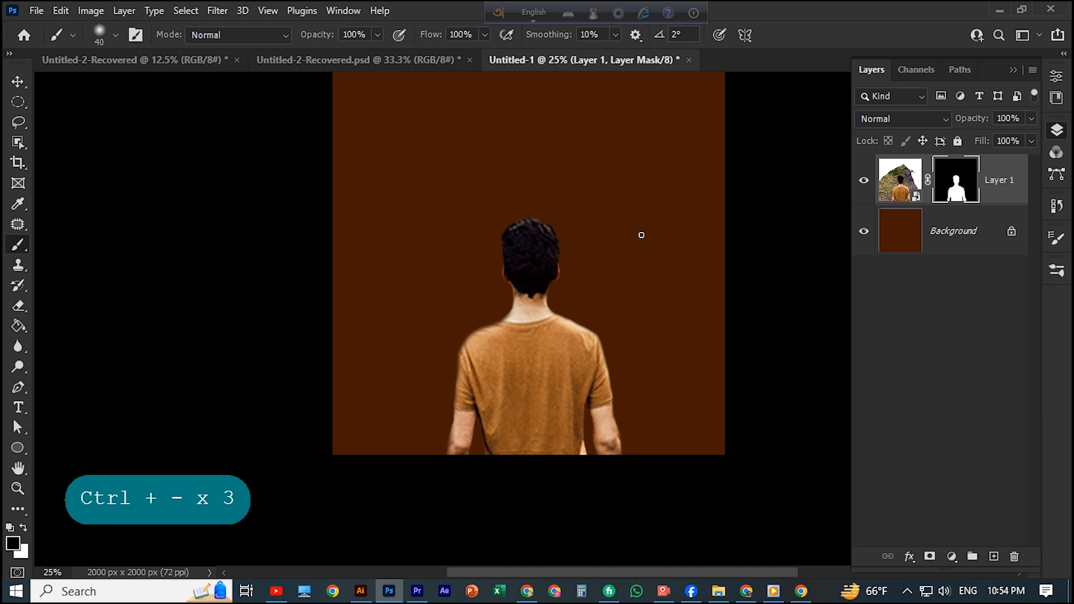
drag(642, 235, 601, 264)
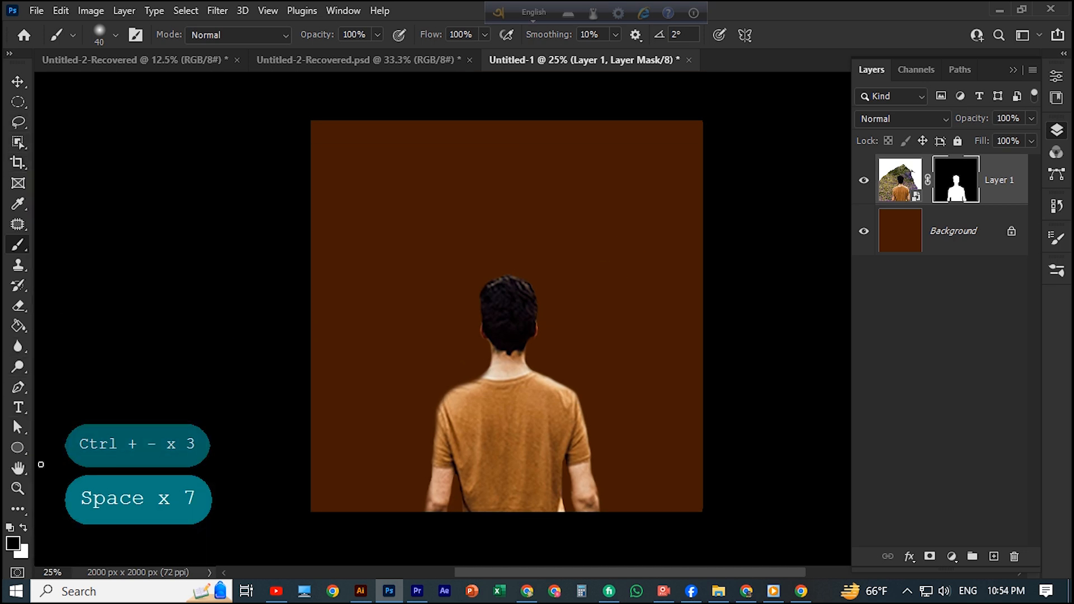
click(18, 447)
click(302, 34)
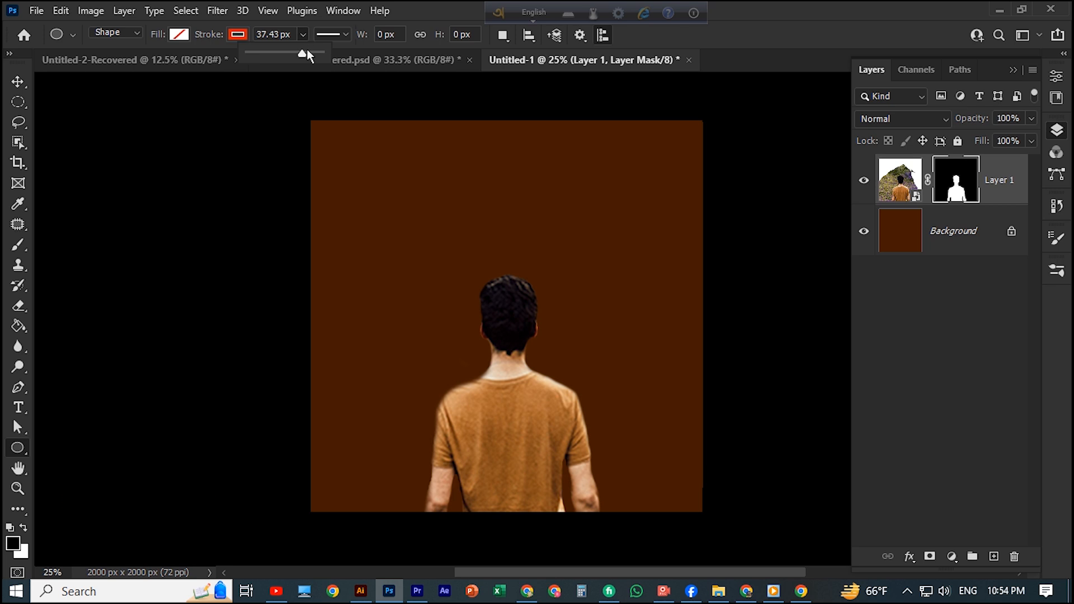
drag(307, 52, 286, 53)
click(532, 336)
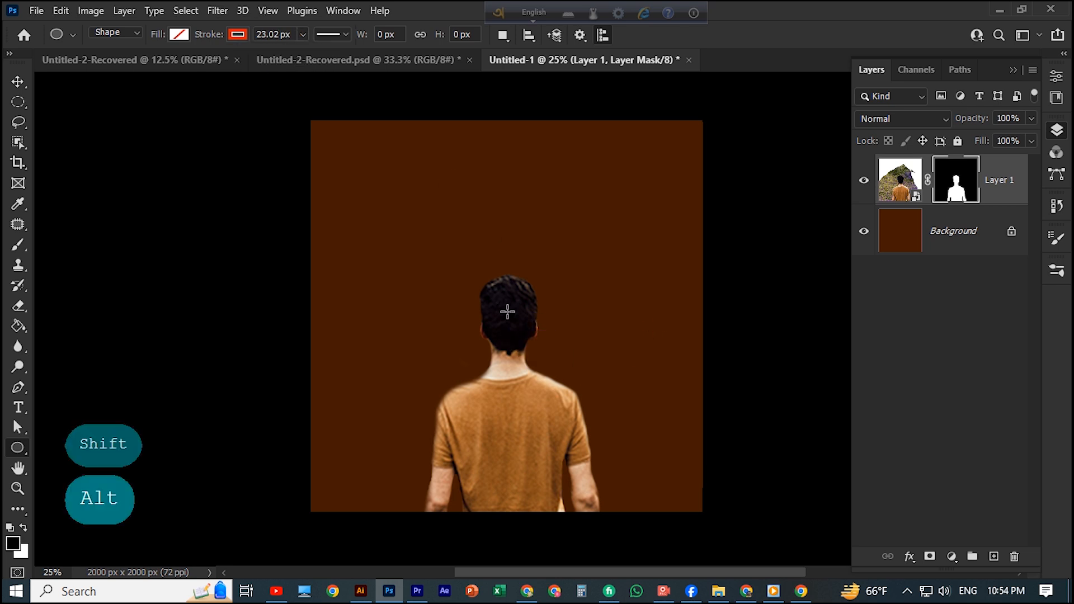
drag(507, 312, 637, 440)
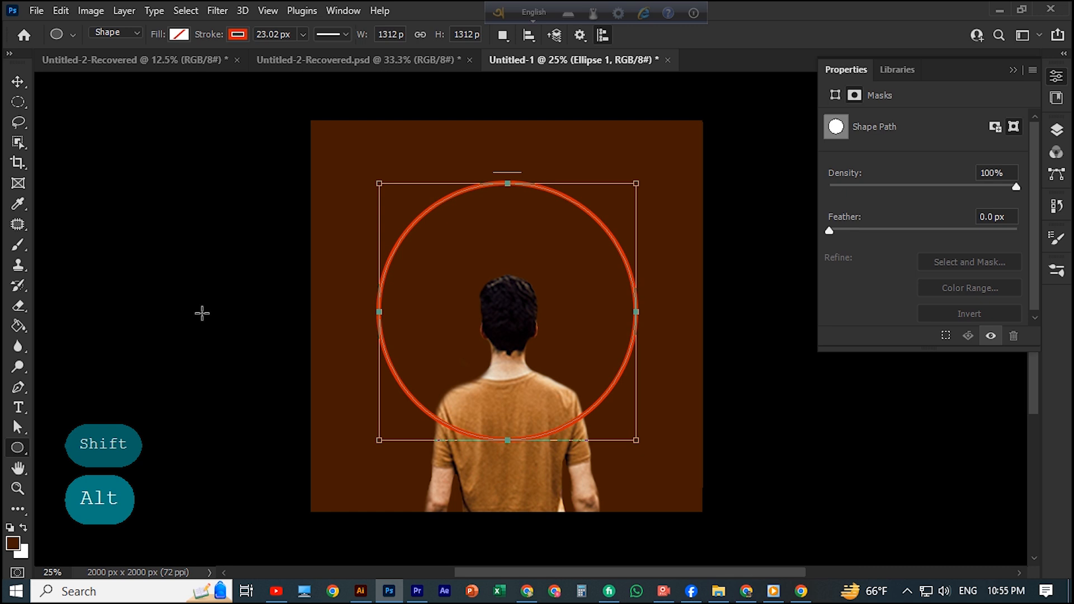
Change the circle's stroke colour to golden yellow
click(237, 34)
click(333, 65)
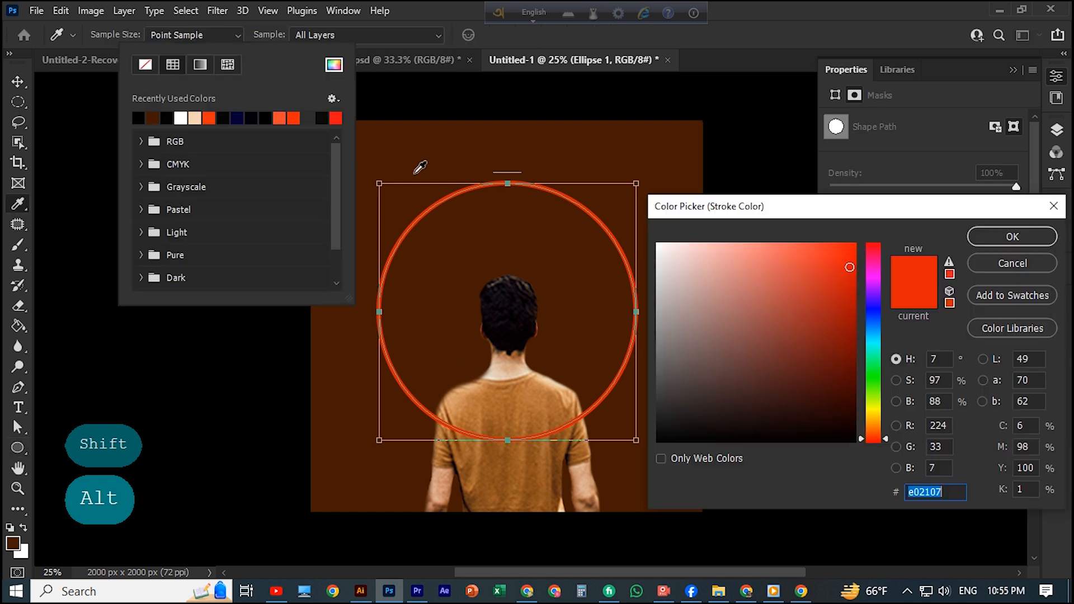
drag(873, 381, 878, 416)
drag(845, 263, 1005, 217)
click(1020, 238)
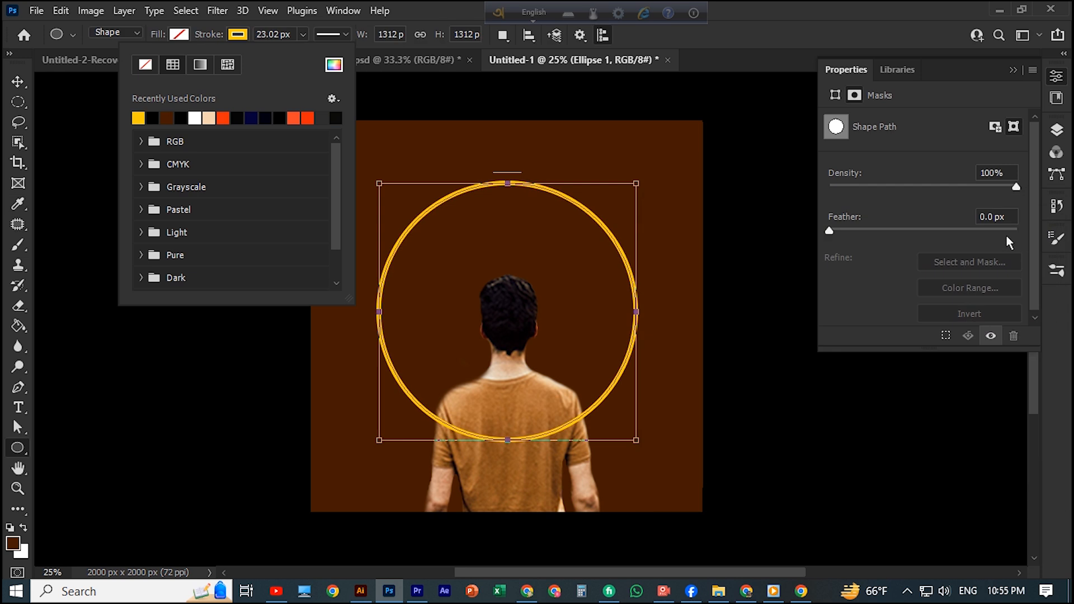
click(664, 591)
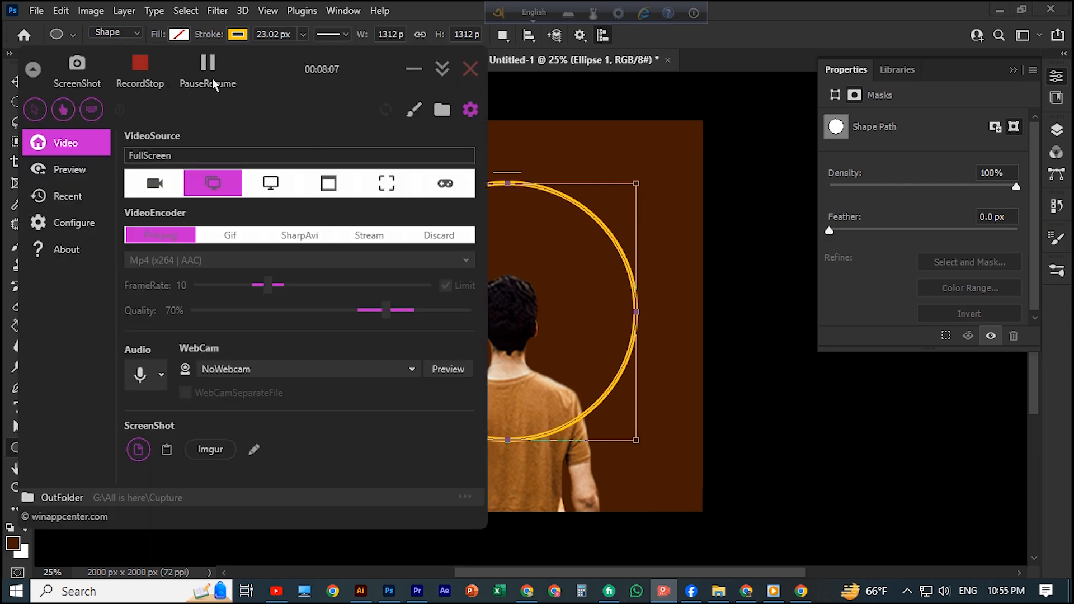
Increase the circle's stroke width to 35.20 px and deselect the circle
click(425, 68)
click(303, 35)
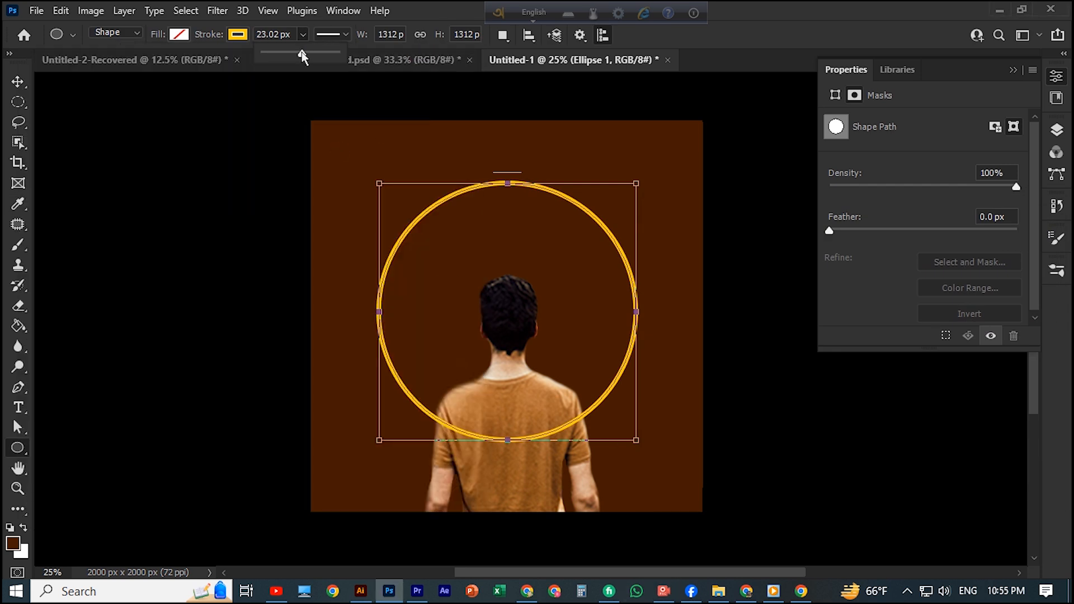
drag(302, 55, 317, 55)
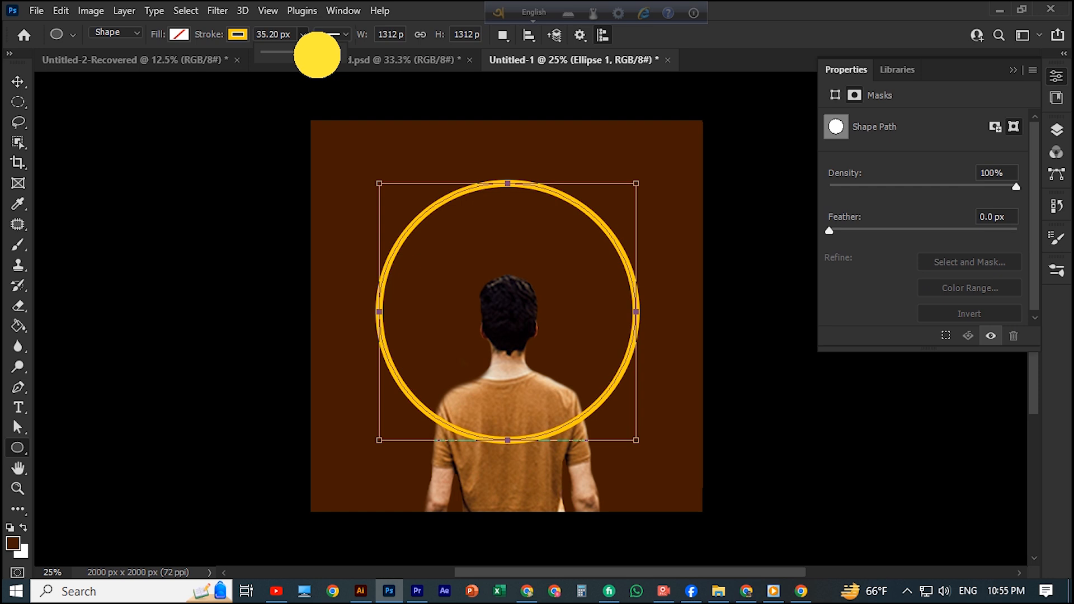
key(v)
click(338, 161)
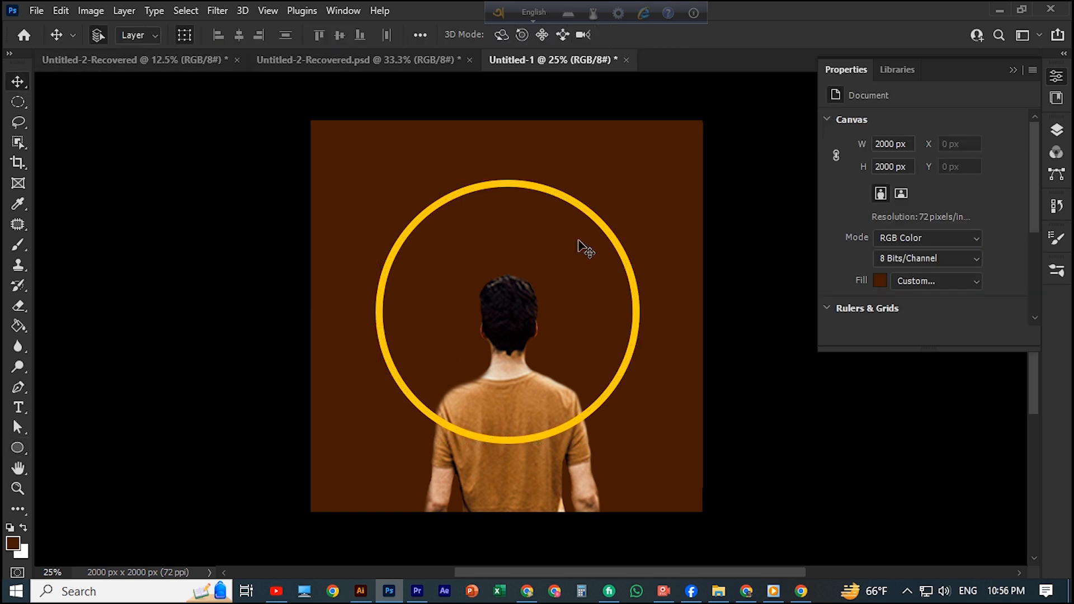
Move the circle lower around the man and enlarge it into an oval about 1483 px wide and 1639 px high
drag(525, 186, 529, 237)
key(ctrl+t)
drag(647, 216, 661, 176)
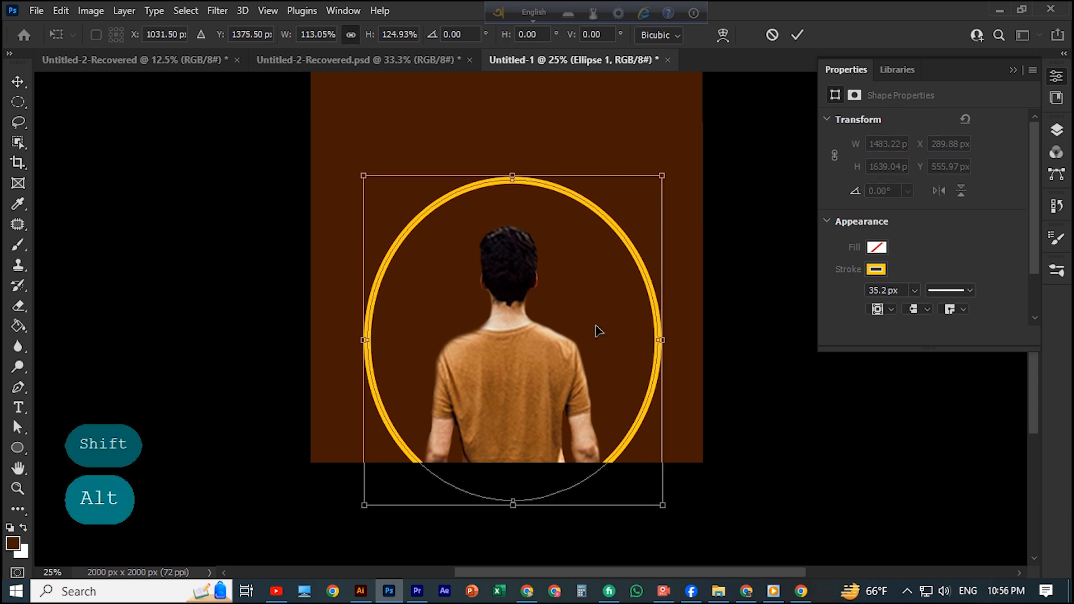
scroll(595, 326, up, 1)
click(798, 35)
scroll(575, 246, down, 1)
scroll(575, 248, up, 1)
click(575, 250)
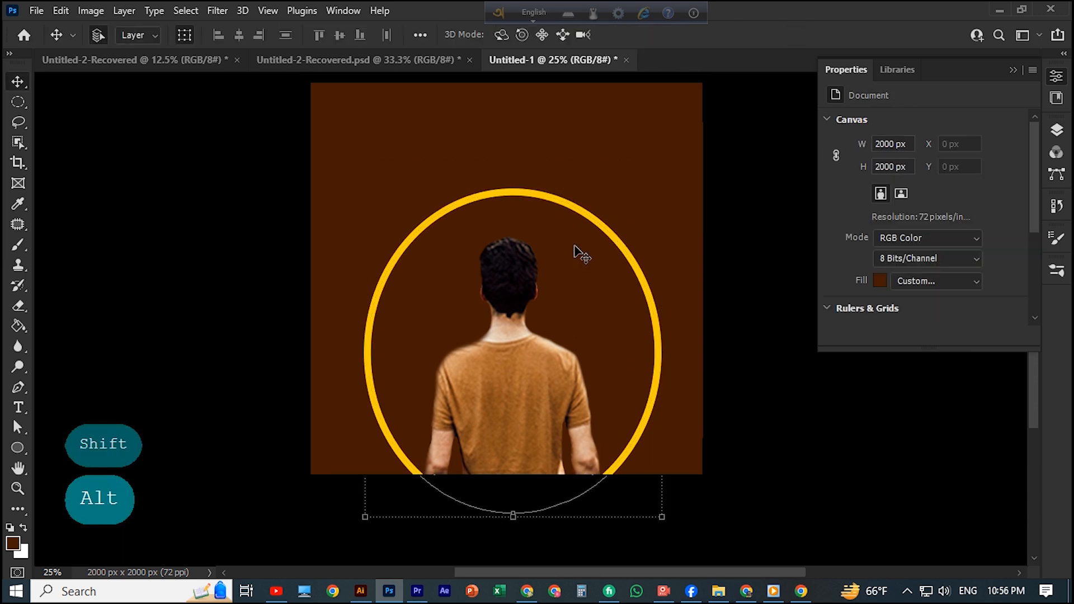
scroll(560, 269, down, 1)
scroll(511, 313, up, 1)
click(523, 302)
scroll(525, 304, down, 2)
scroll(524, 304, up, 2)
click(657, 162)
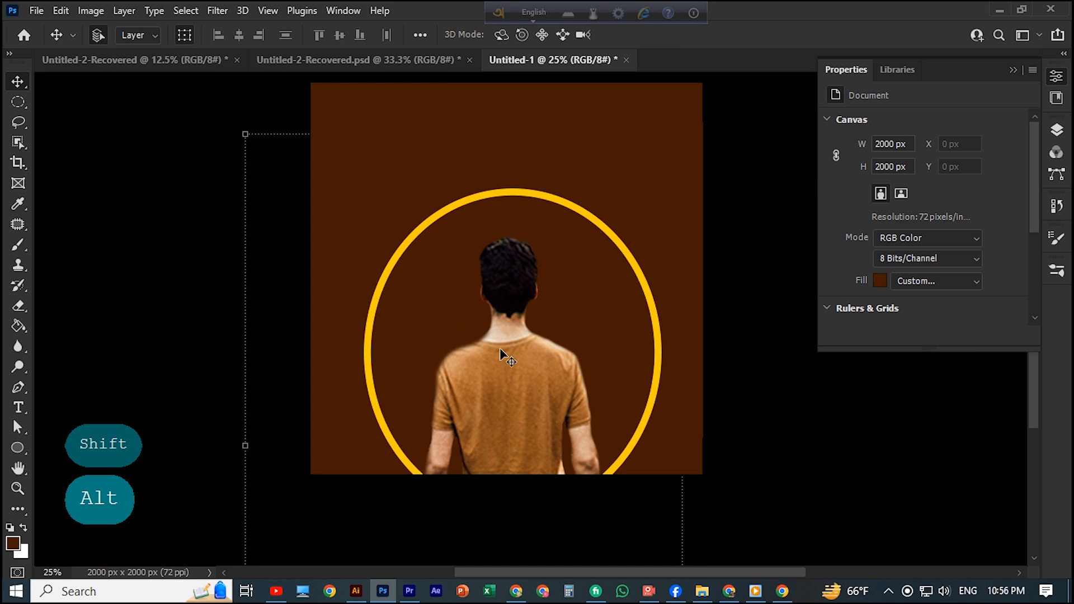
Add a Levels adjustment clipped to the man's layer and darken him strongly by lowering the white output level
click(503, 354)
click(1013, 69)
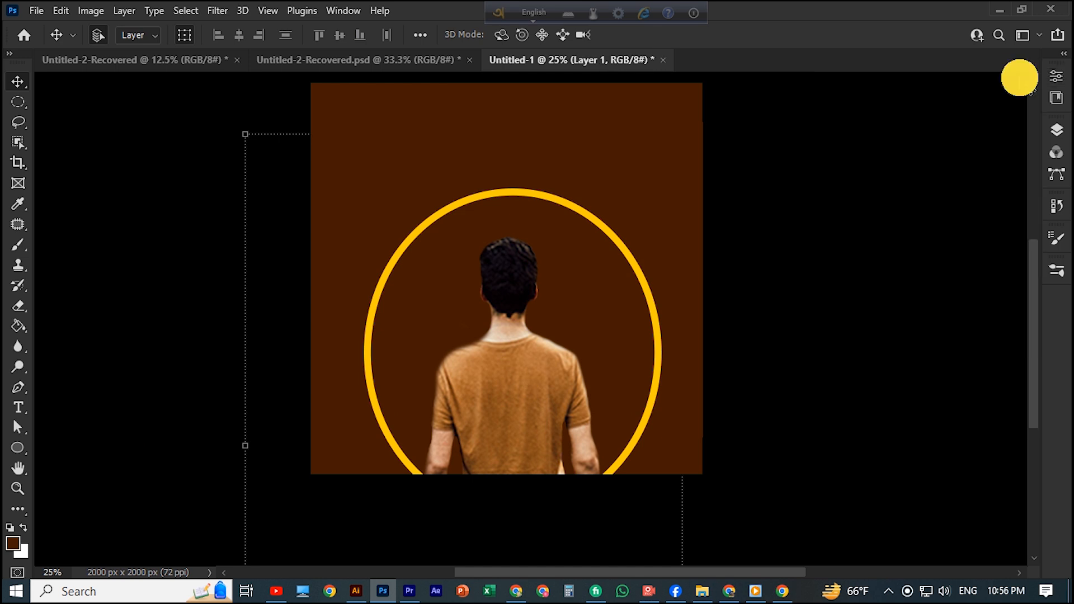
click(1056, 129)
click(974, 178)
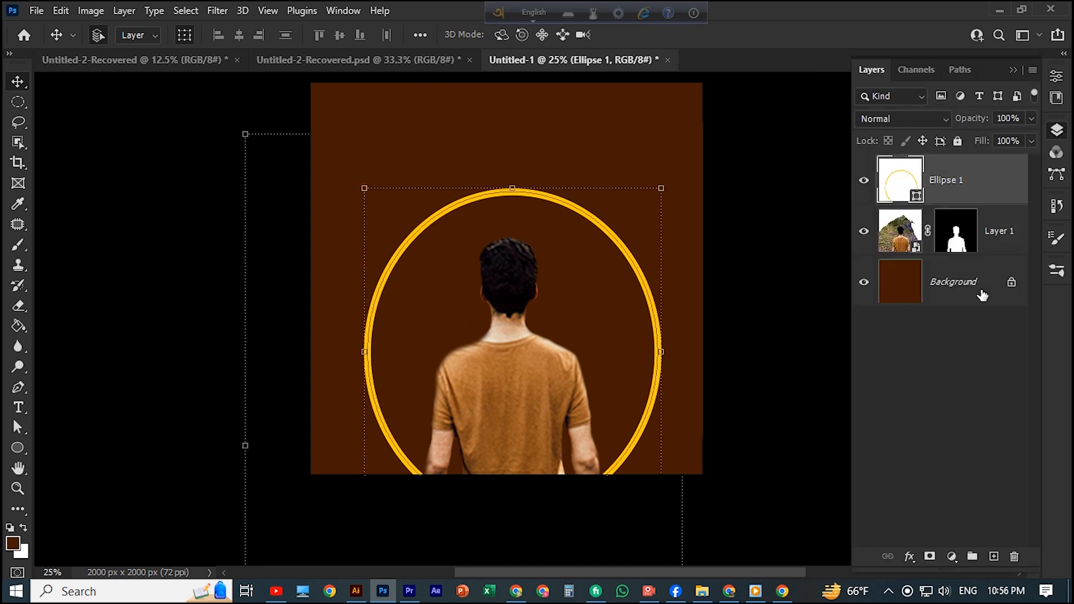
click(958, 230)
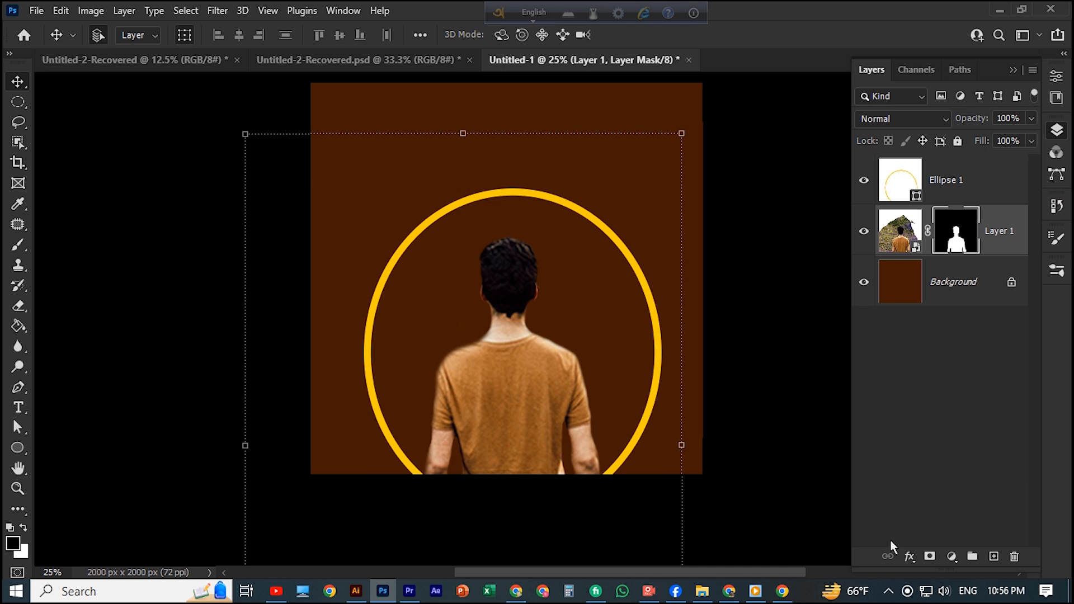
click(952, 557)
click(960, 342)
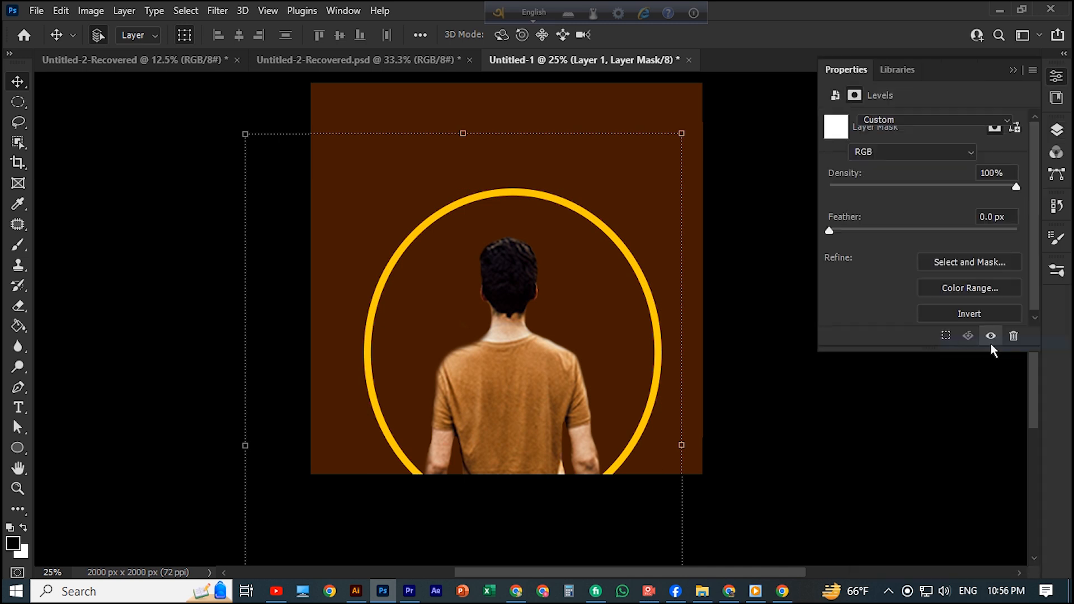
drag(1020, 288, 911, 291)
click(923, 336)
click(1011, 70)
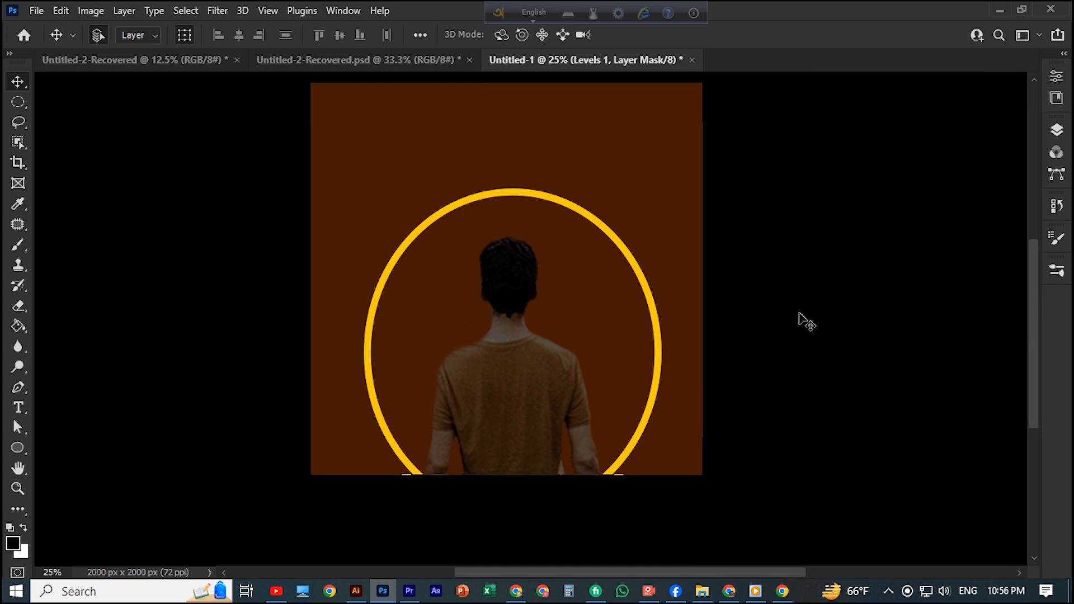
Nudge the yellow circle two steps to the left
click(1056, 130)
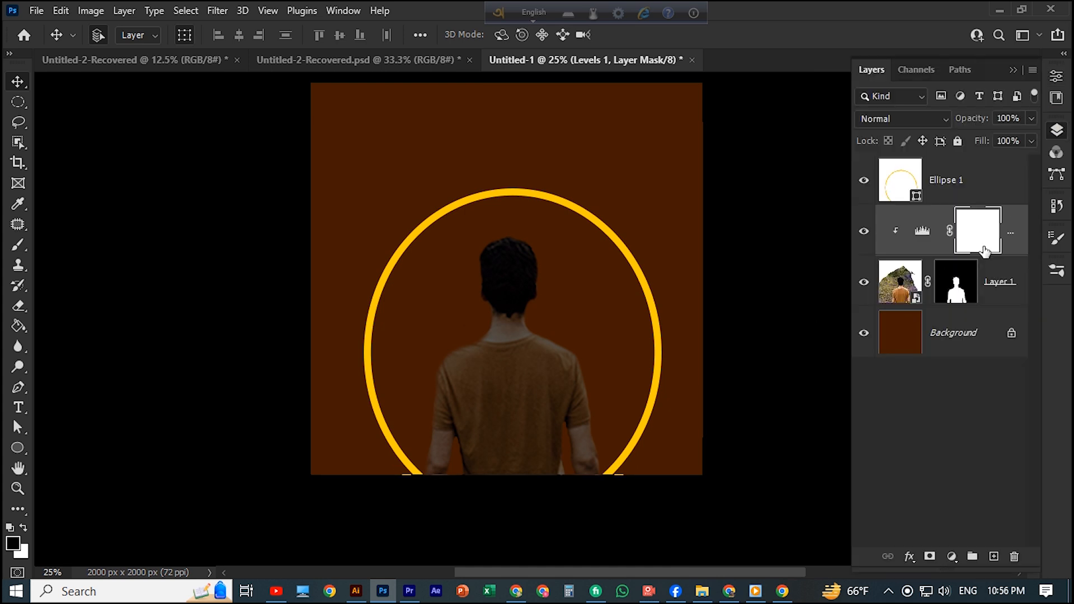
click(542, 196)
key(Left)
key(Left)
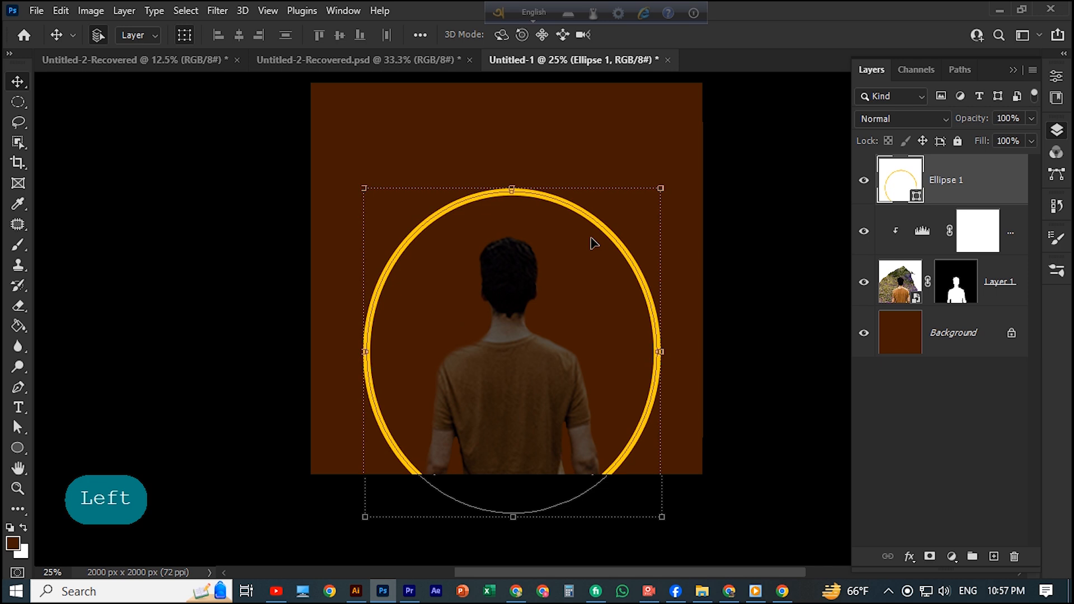
Rasterize the yellow circle's layer
click(513, 418)
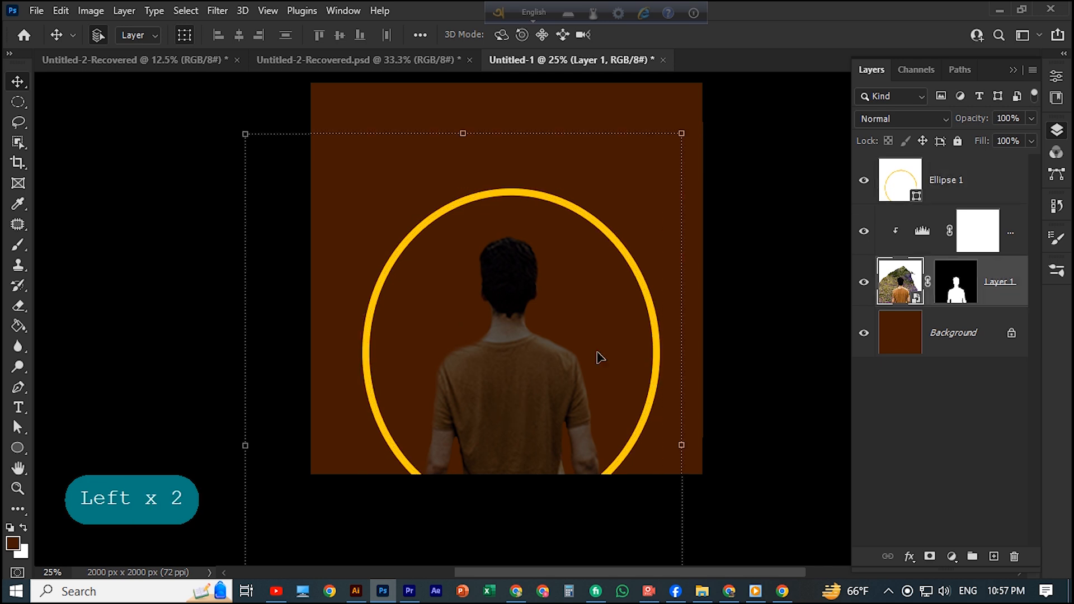
right_click(992, 186)
click(832, 241)
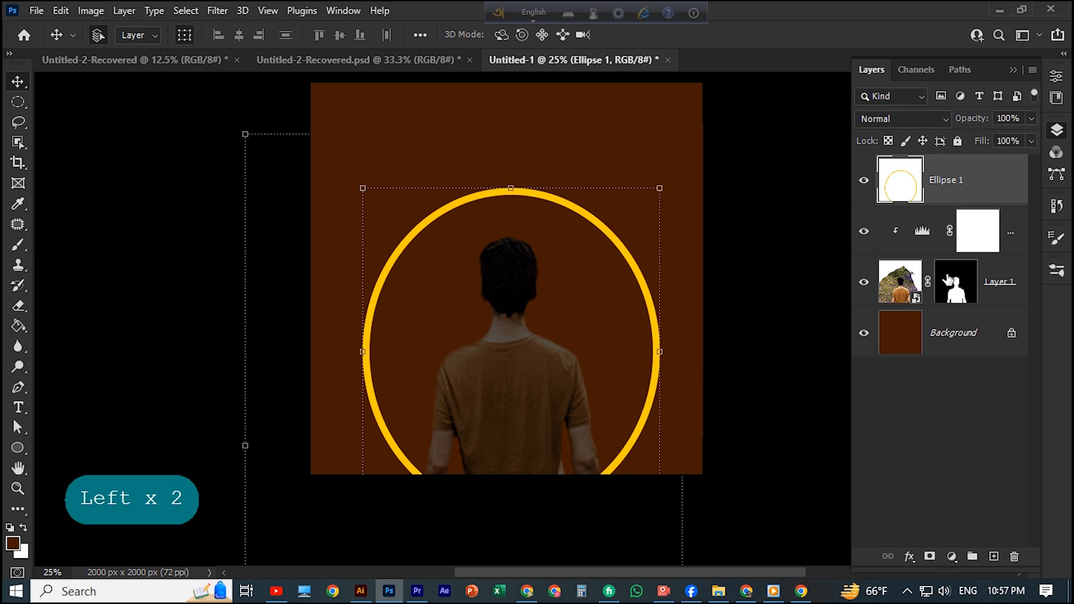
Add an Outer Glow to the circle's layer, using the golden yellow sampled from the circle as the glow colour
double_click(1001, 185)
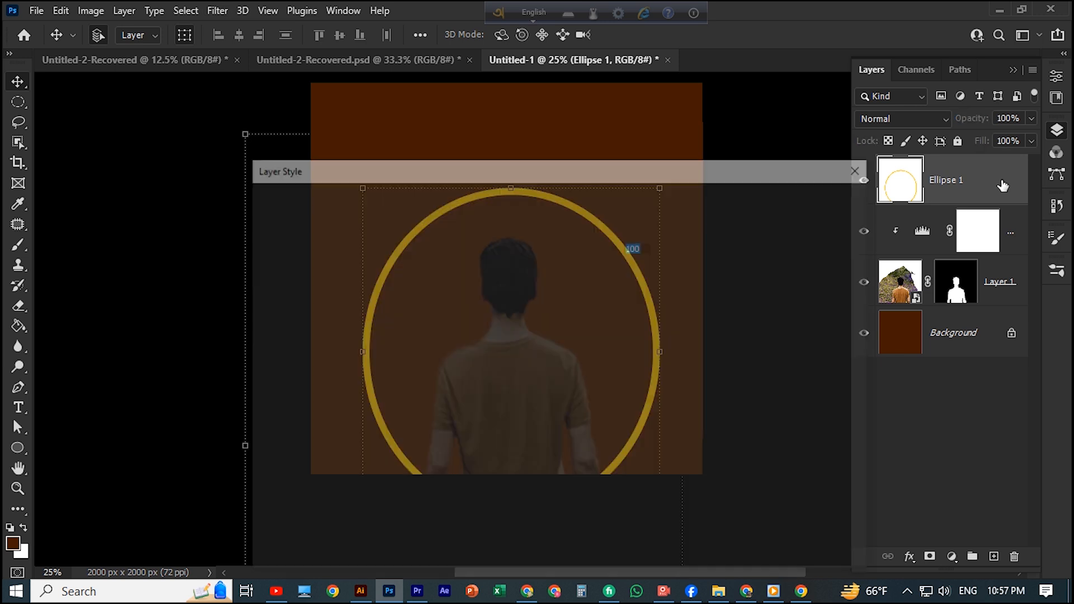
drag(491, 168, 710, 206)
drag(618, 150, 420, 148)
drag(793, 197, 800, 113)
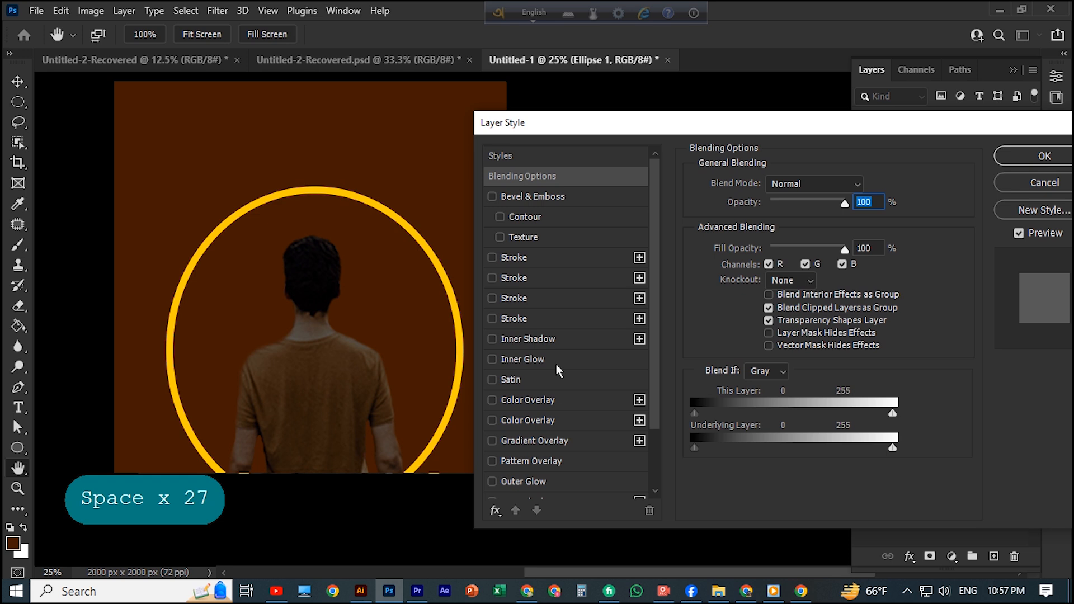
scroll(528, 442, down, 4)
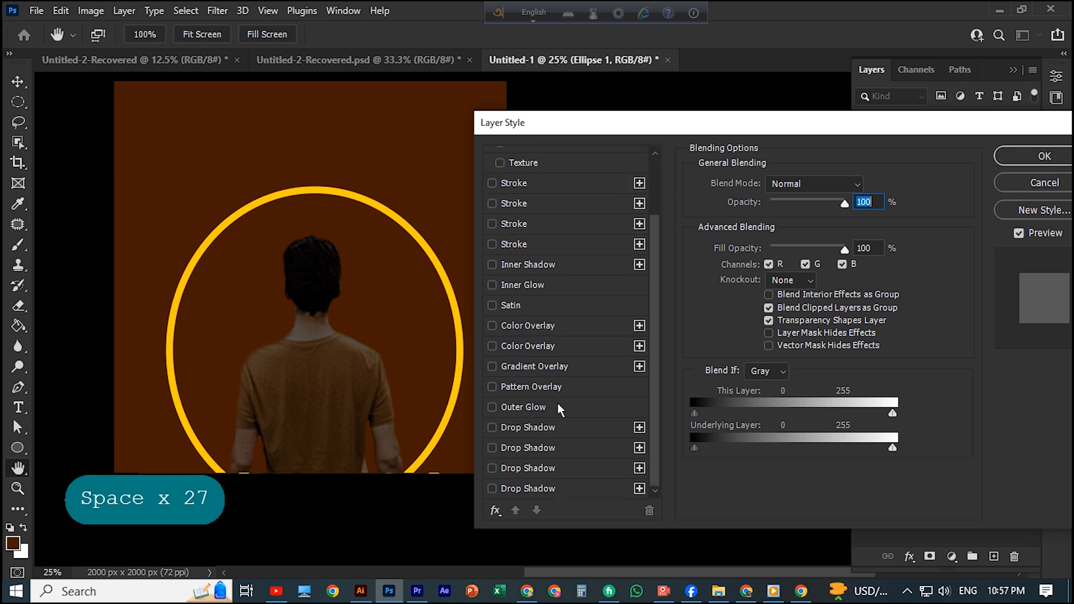
click(564, 410)
click(737, 250)
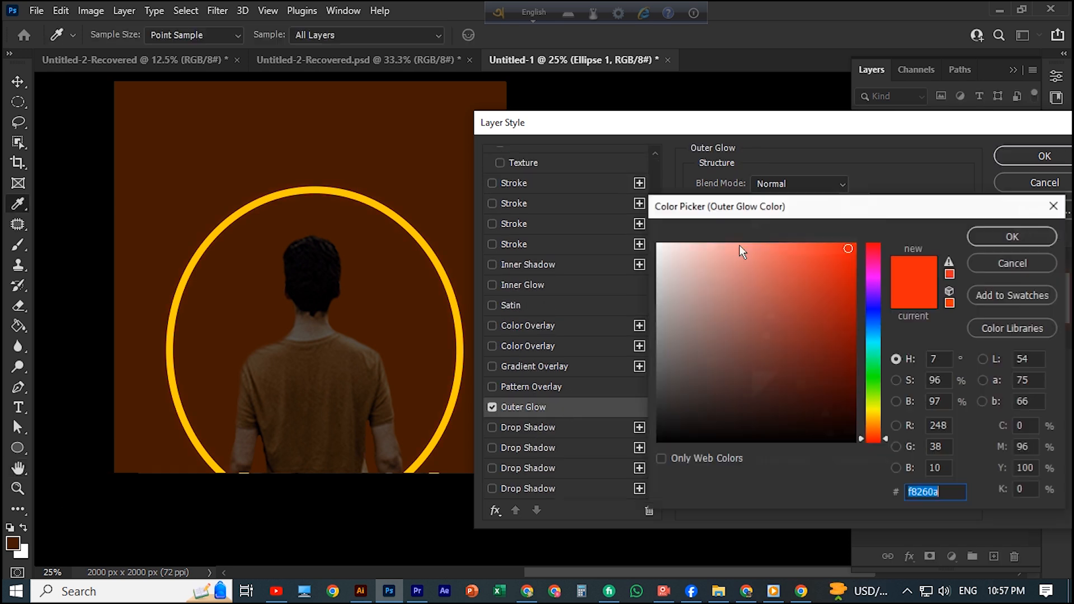
click(393, 210)
click(1017, 235)
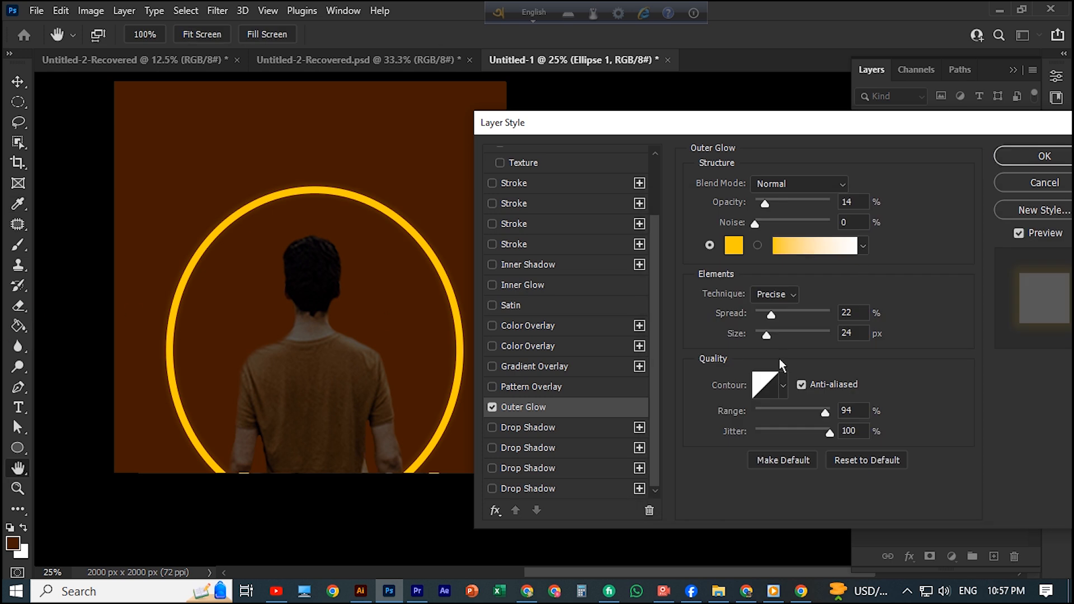
Set the glow's opacity to 100%, spread to 27%, size to 16 px, range to 100% and jitter to 55%
drag(761, 207, 891, 246)
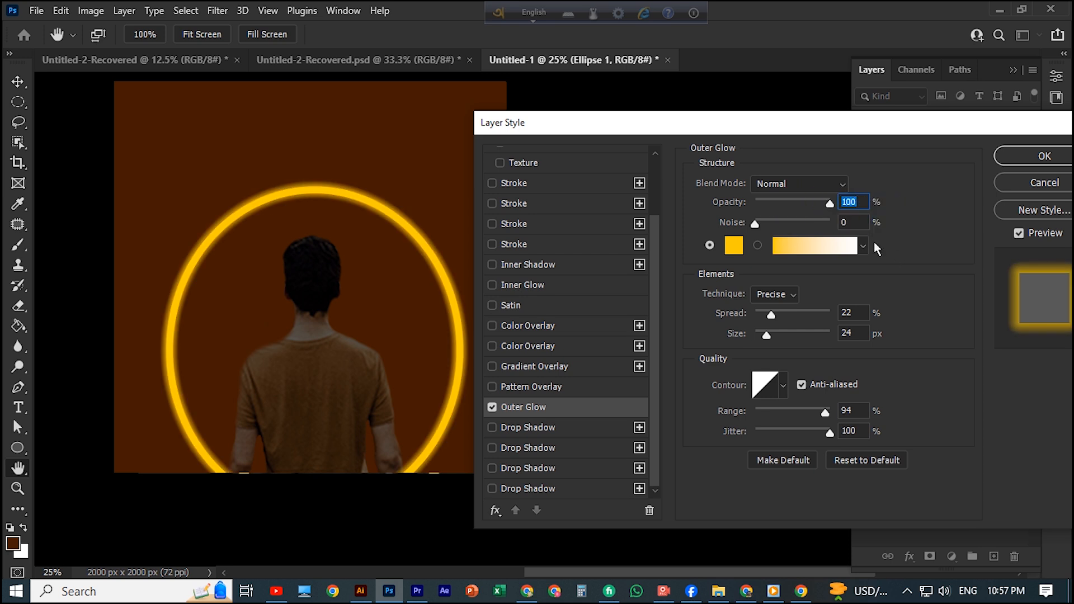
drag(770, 316, 764, 342)
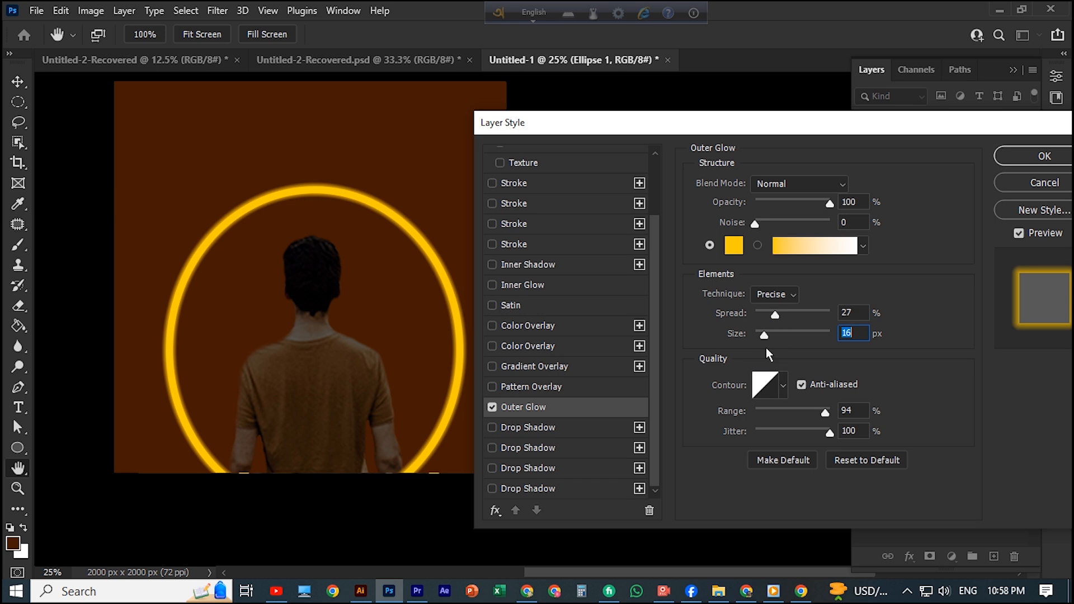
drag(826, 412, 792, 435)
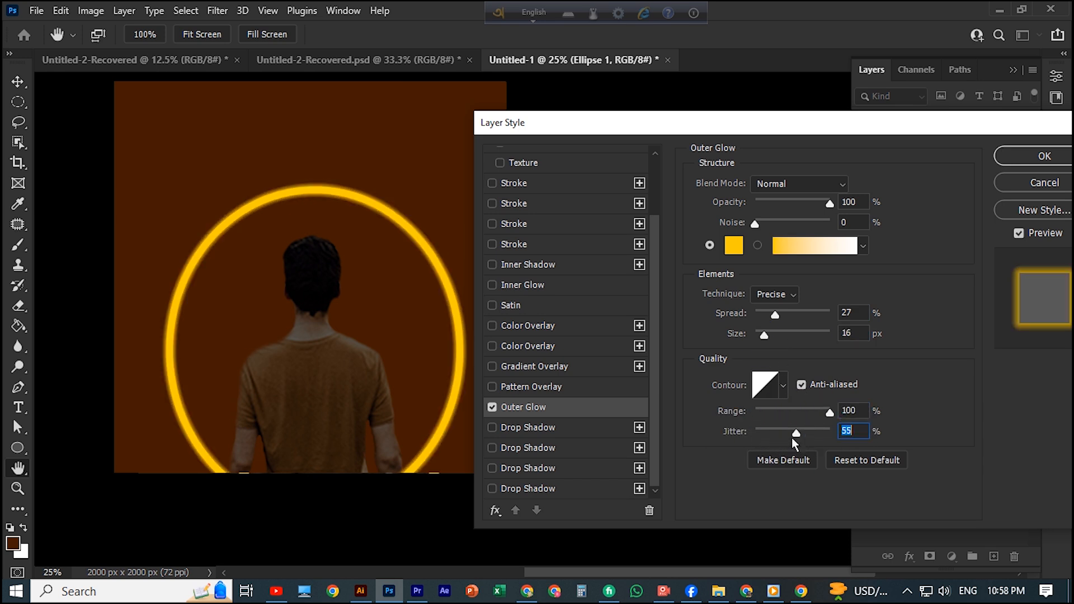
Switch the glow to the Softer technique with 24% spread, 62 px size and 83% opacity, and apply the layer style
click(798, 299)
click(780, 311)
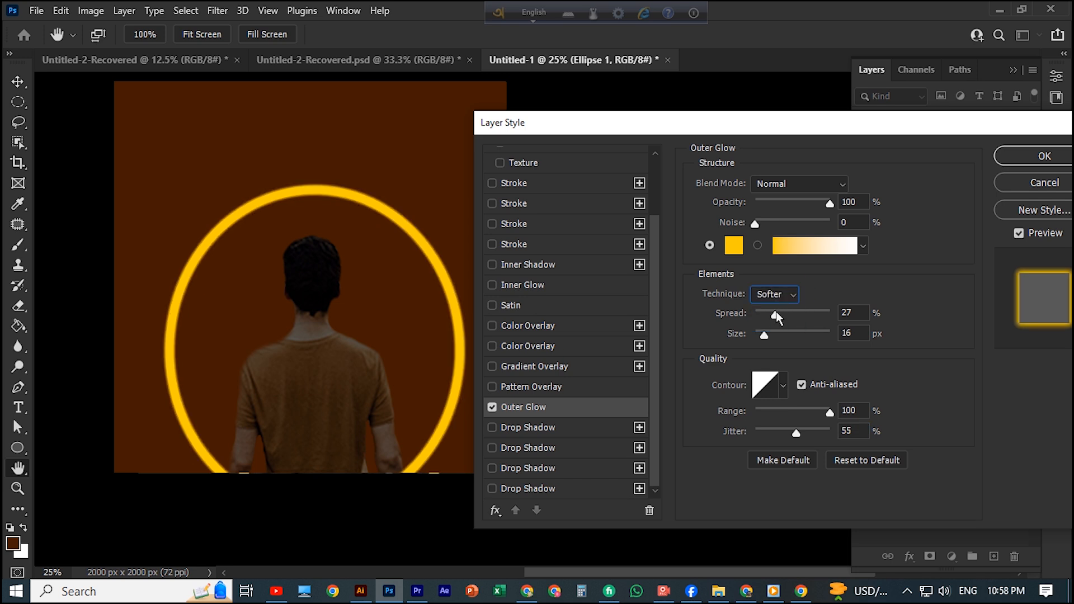
mouse_move(775, 315)
mouse_down()
mouse_move(798, 314)
mouse_move(736, 328)
mouse_move(762, 321)
mouse_move(764, 334)
mouse_move(787, 342)
mouse_move(773, 314)
mouse_move(803, 334)
mouse_move(777, 335)
mouse_up()
click(758, 245)
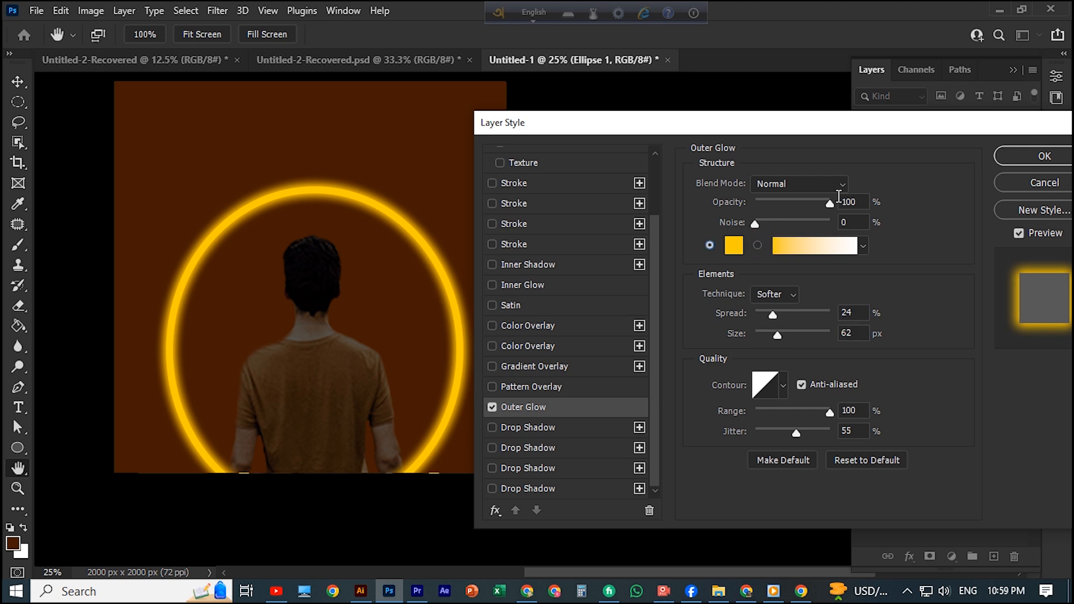
mouse_move(830, 203)
mouse_down()
mouse_move(799, 210)
mouse_move(817, 208)
mouse_up()
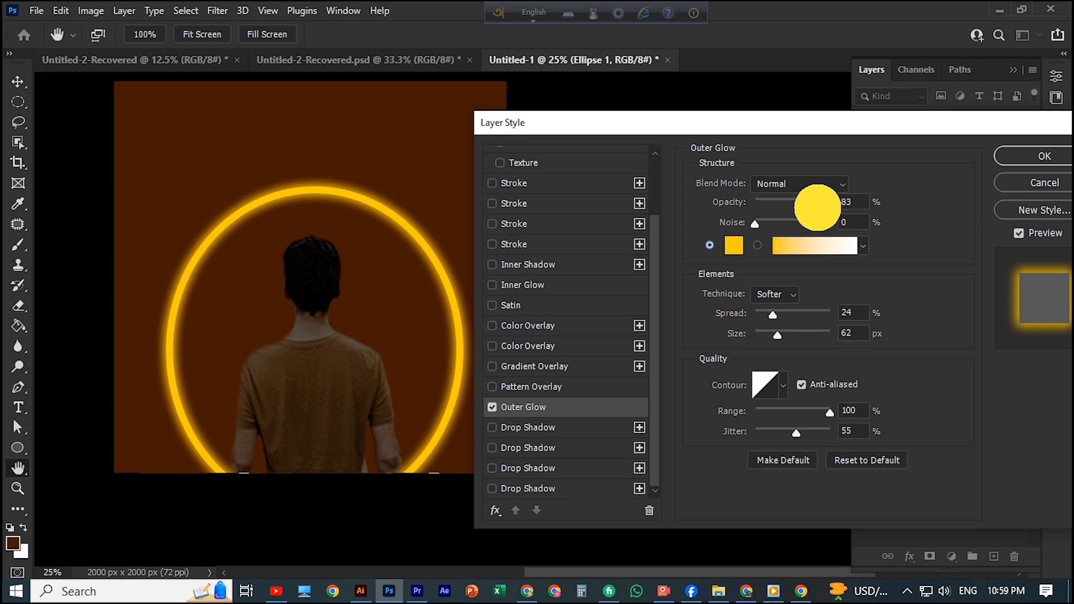
click(1044, 156)
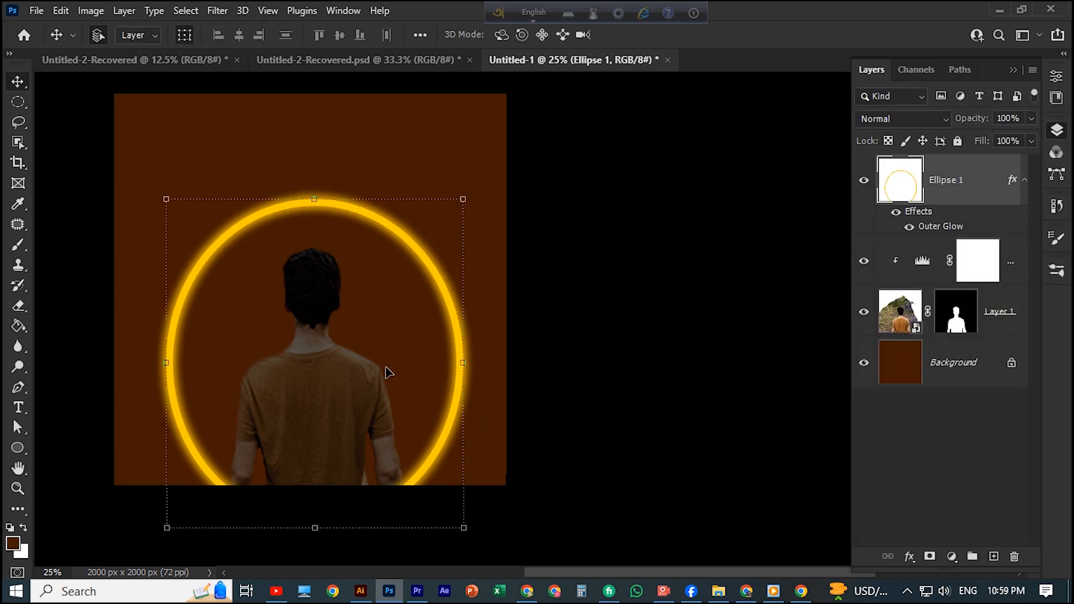
Duplicate the glowing circle's layer
drag(384, 371, 548, 380)
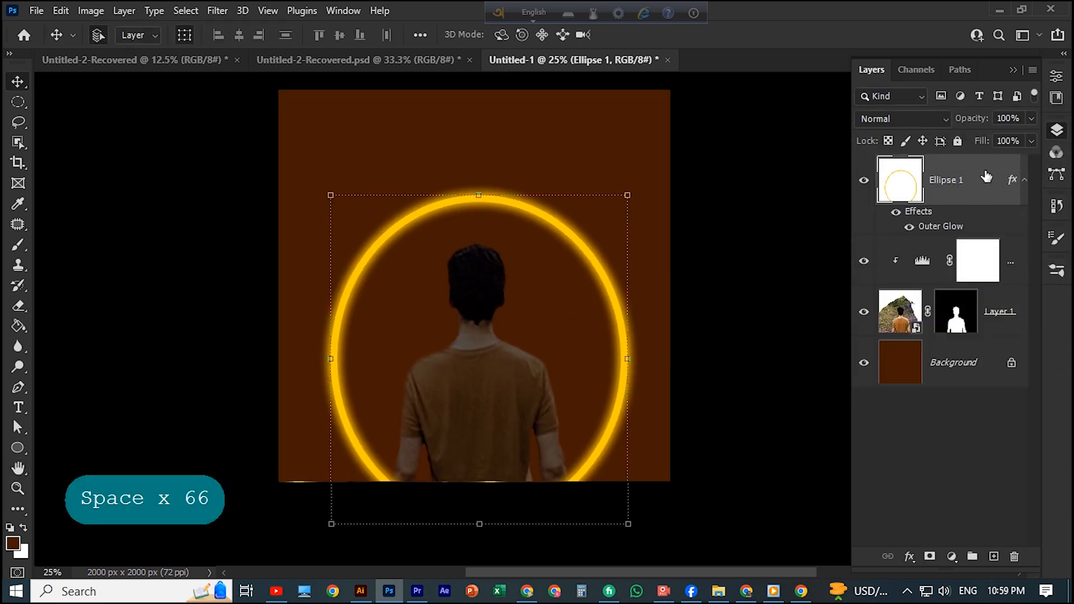
key(ctrl+j)
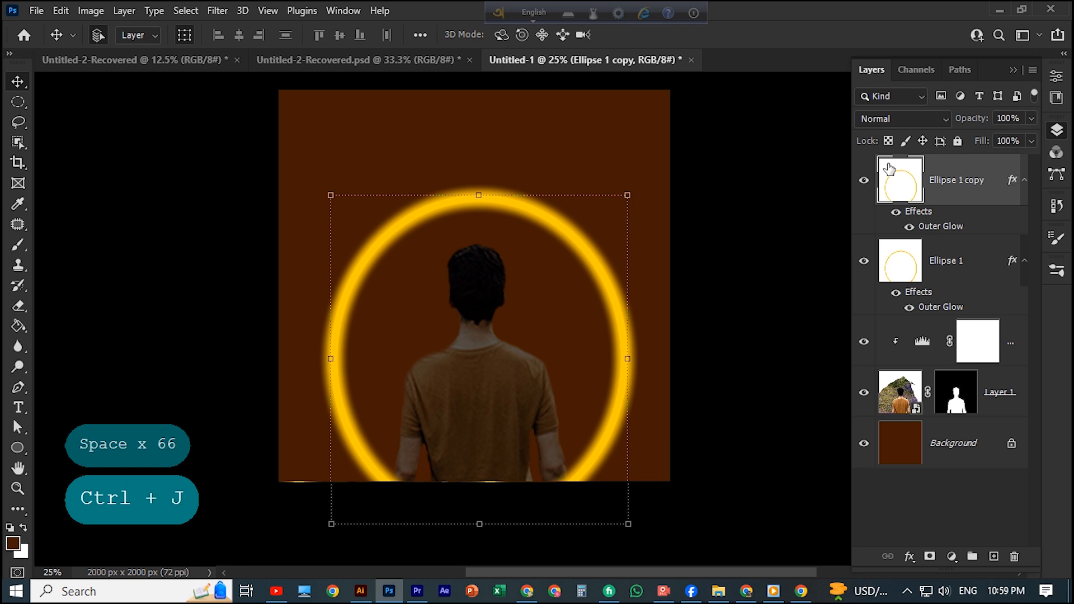
click(218, 10)
mouse_move(305, 210)
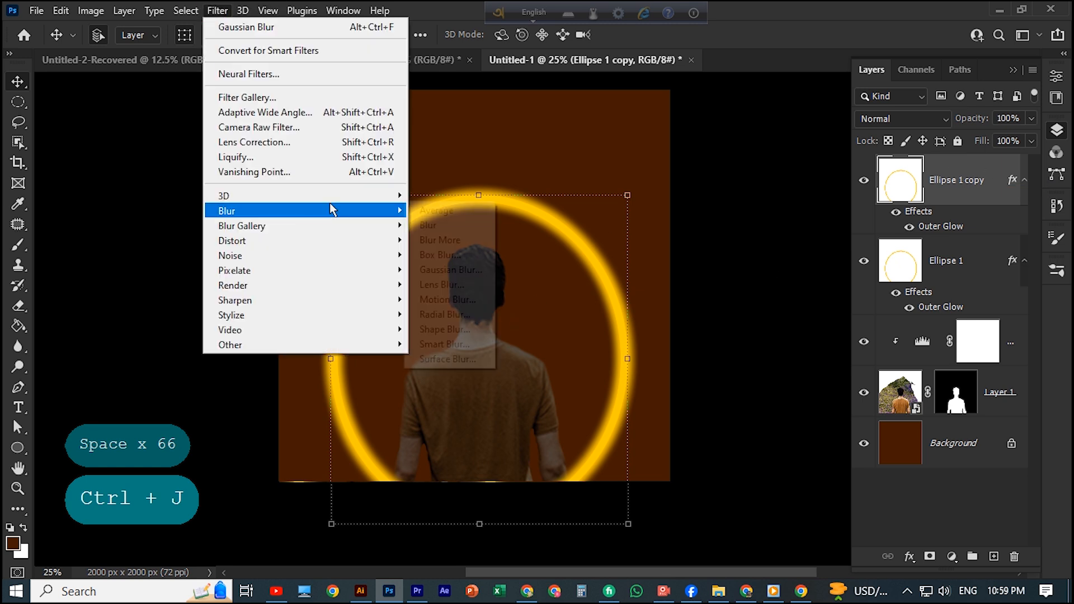
click(448, 270)
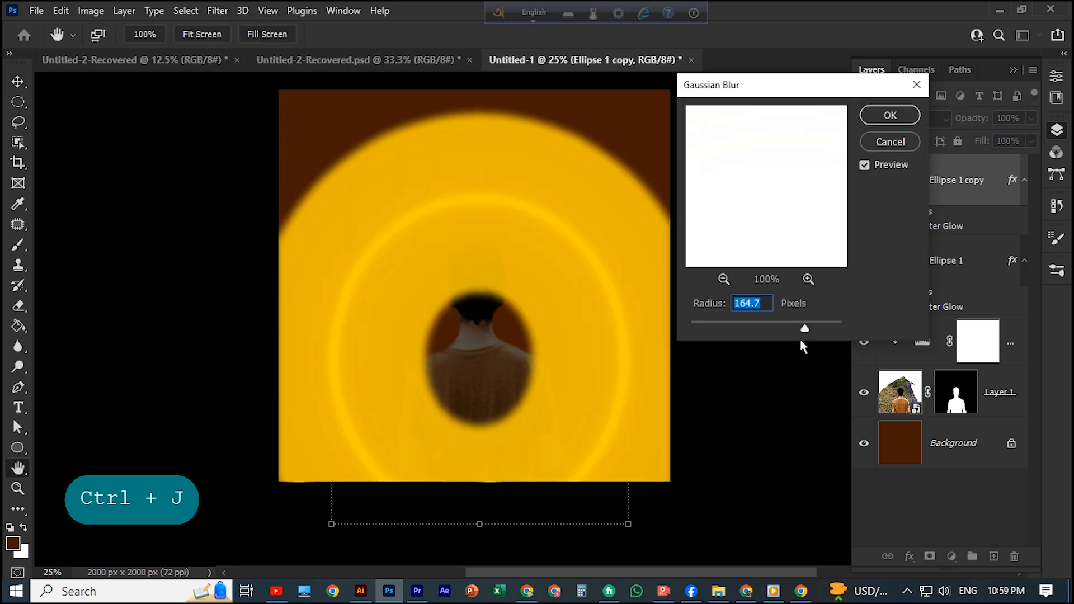
drag(804, 328, 683, 331)
click(907, 113)
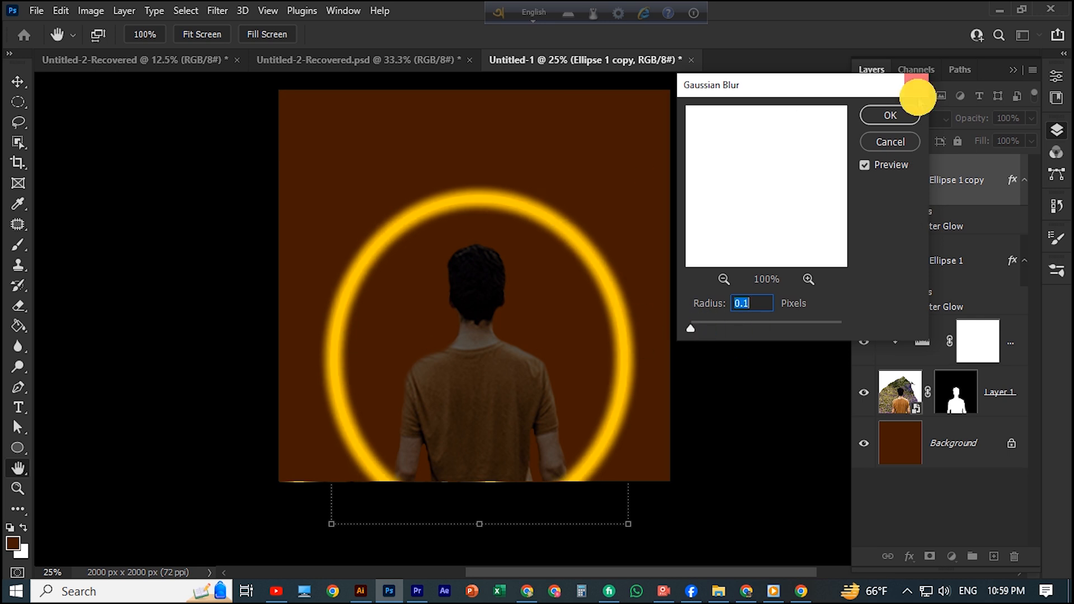
Compare the circle with and without the duplicate's outer glow, collapse that layer's effects and select the original circle's layer
scroll(642, 211, down, 2)
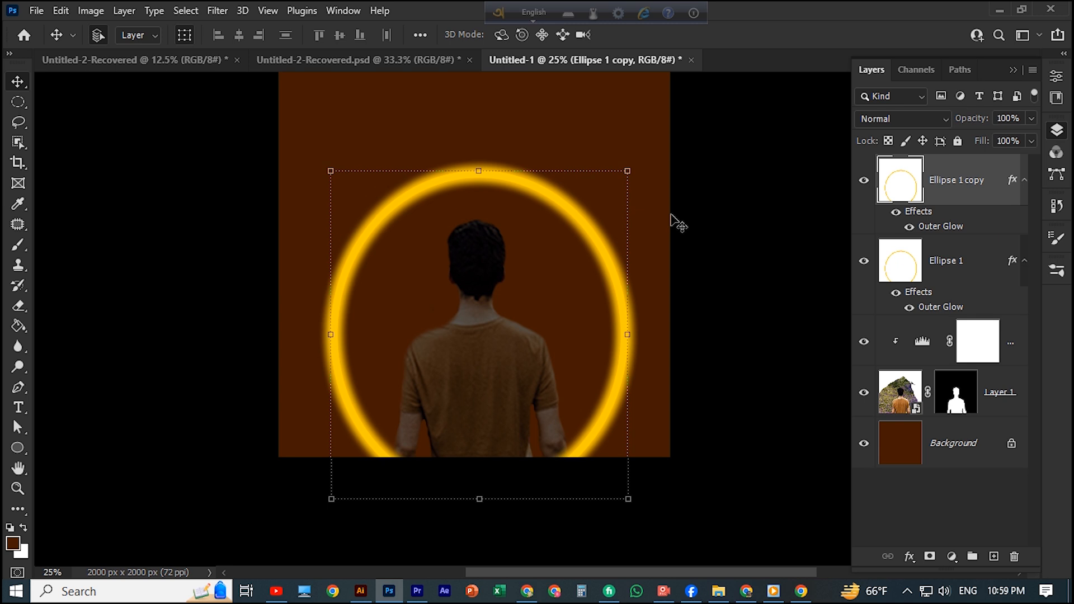
click(909, 227)
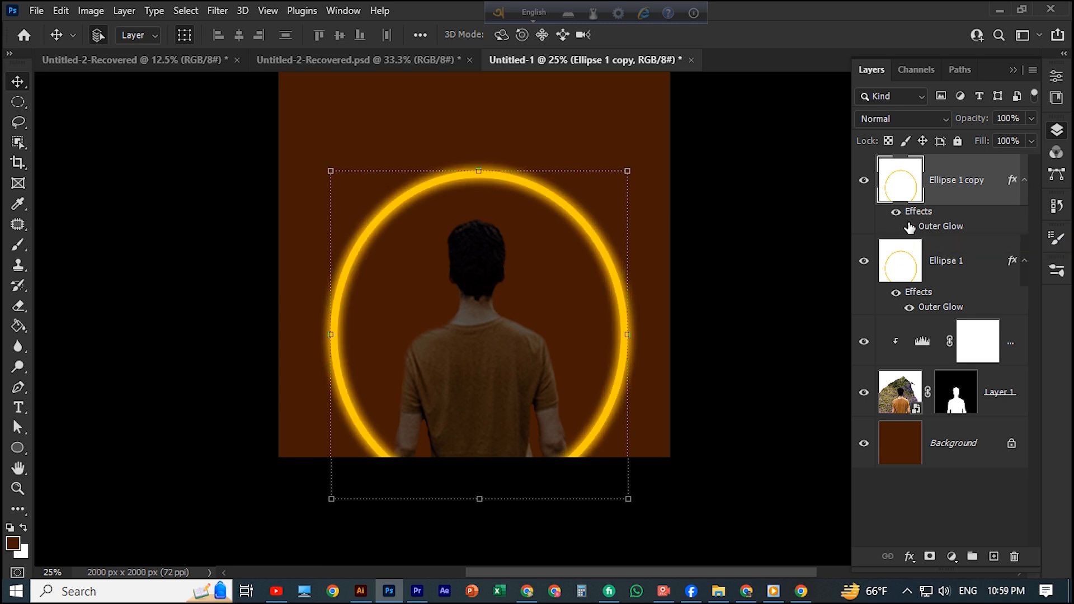
click(1025, 179)
click(986, 234)
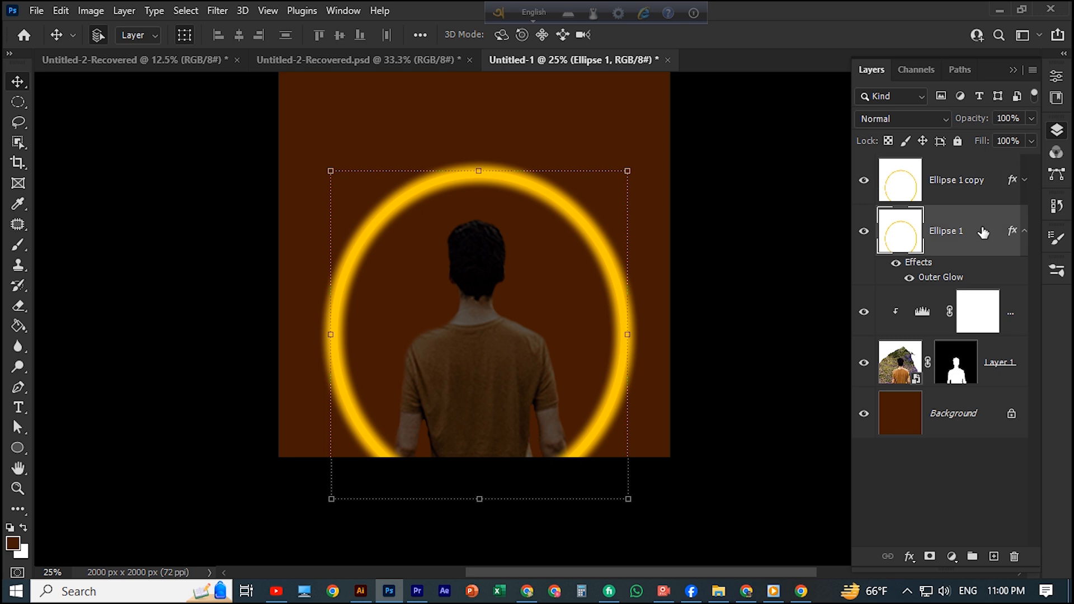
Delete the original circle's layer and select the remaining Ellipse 1 copy layer
key(Delete)
click(978, 179)
scroll(721, 219, down, 1)
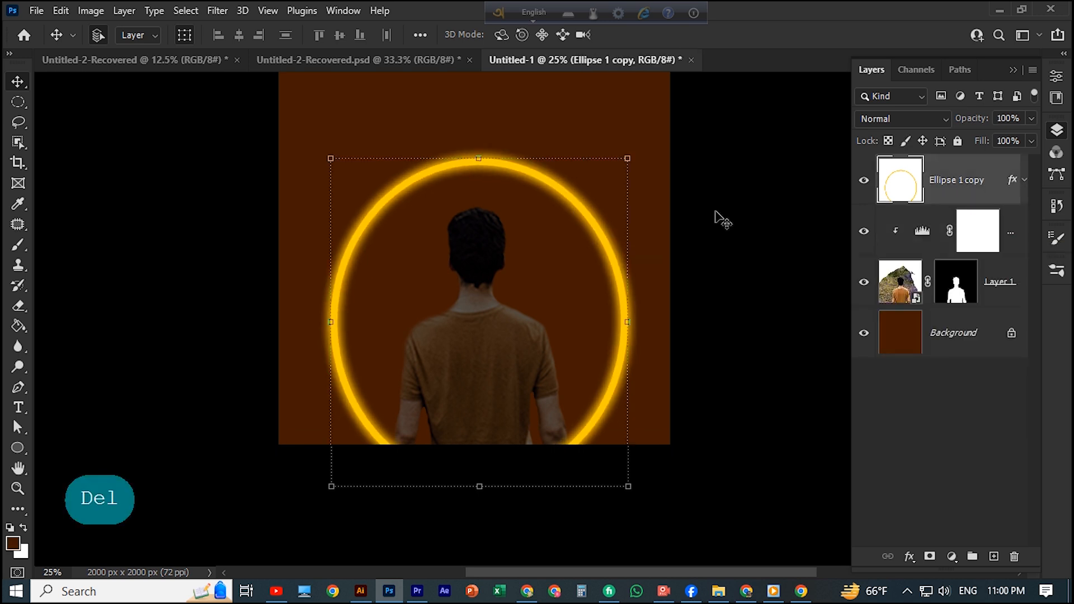
click(548, 238)
click(959, 178)
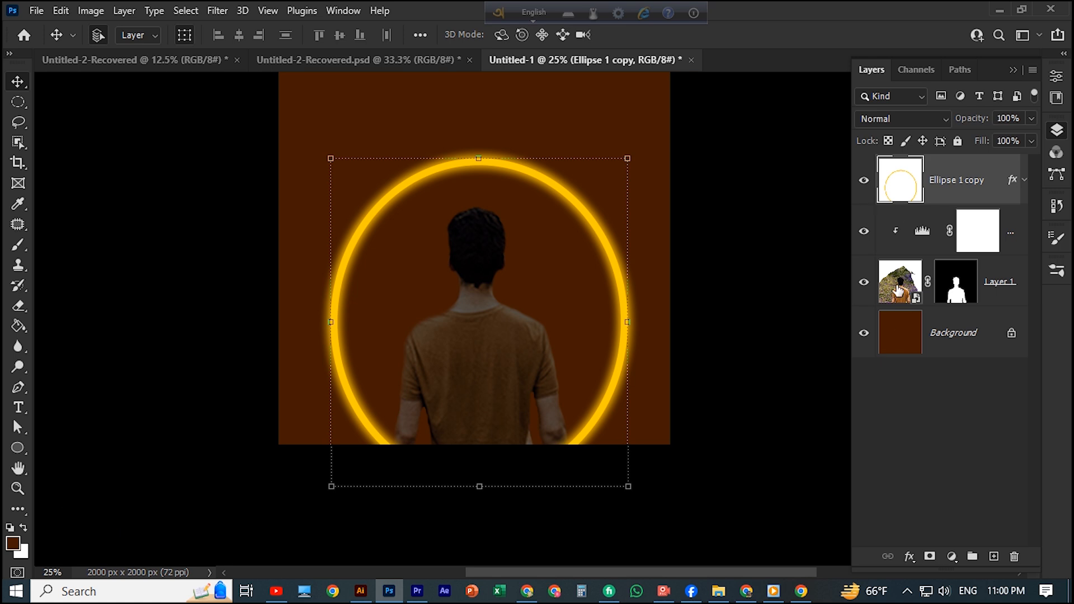
Open the layer style of the man's layer, Layer 1, and enable an Outer Glow
click(954, 283)
click(477, 338)
right_click(474, 338)
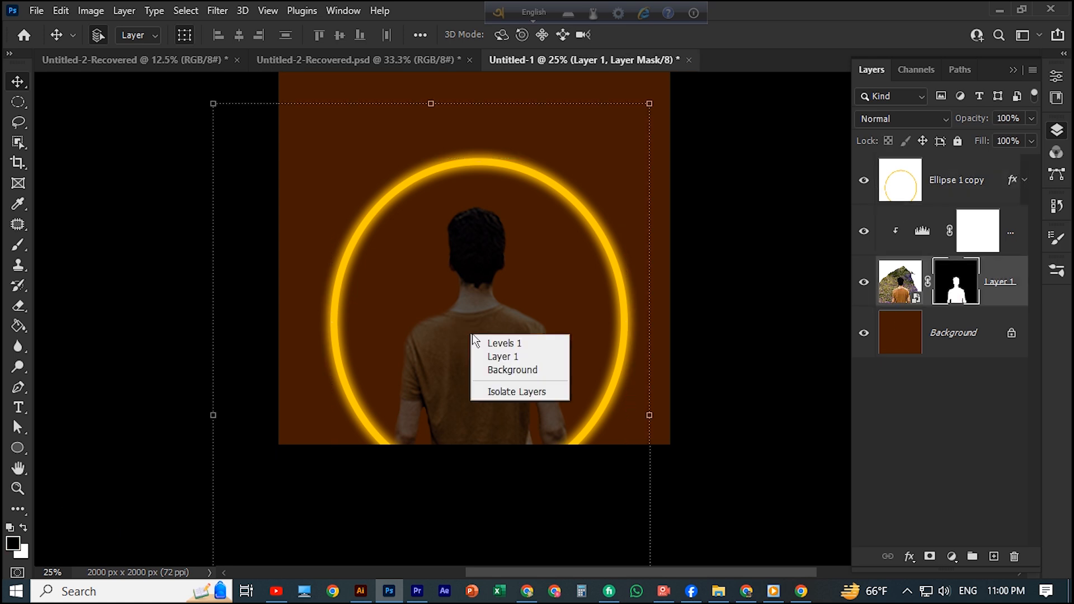
key(Escape)
double_click(1010, 279)
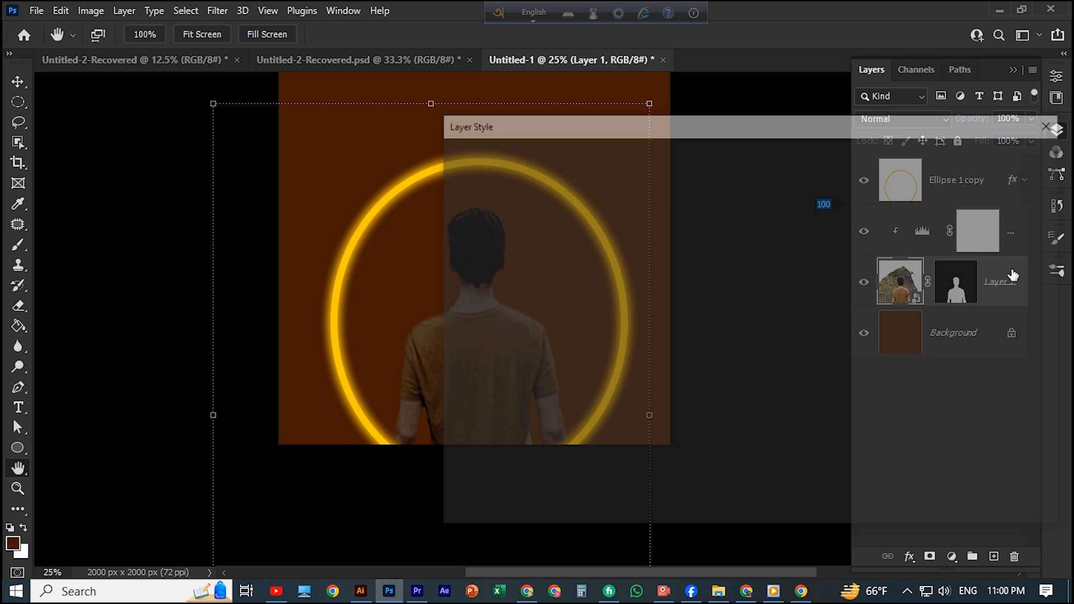
drag(345, 150, 164, 152)
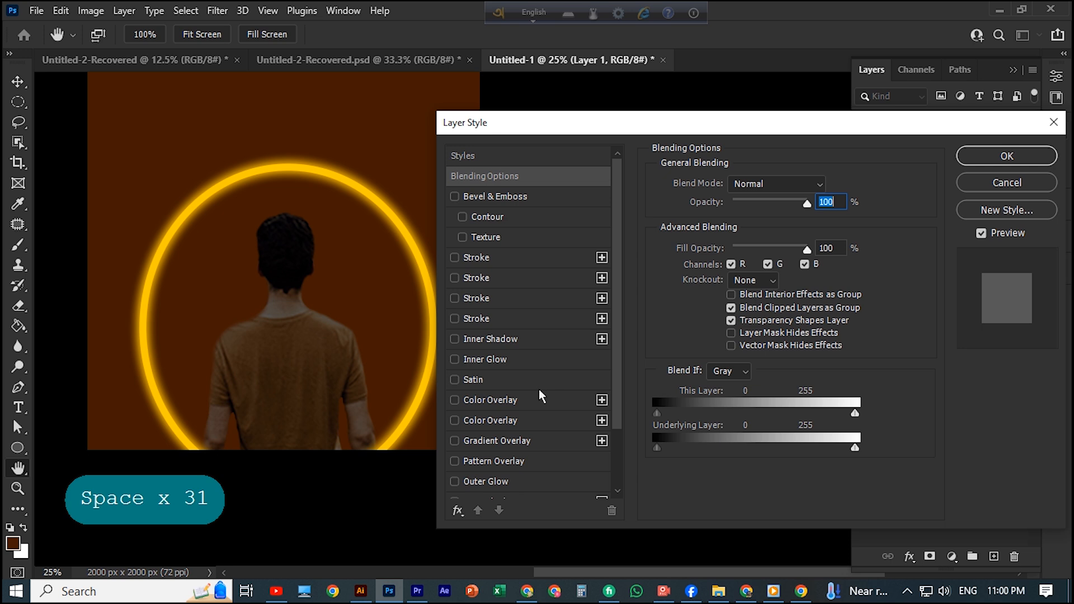
scroll(538, 376, down, 1)
click(486, 420)
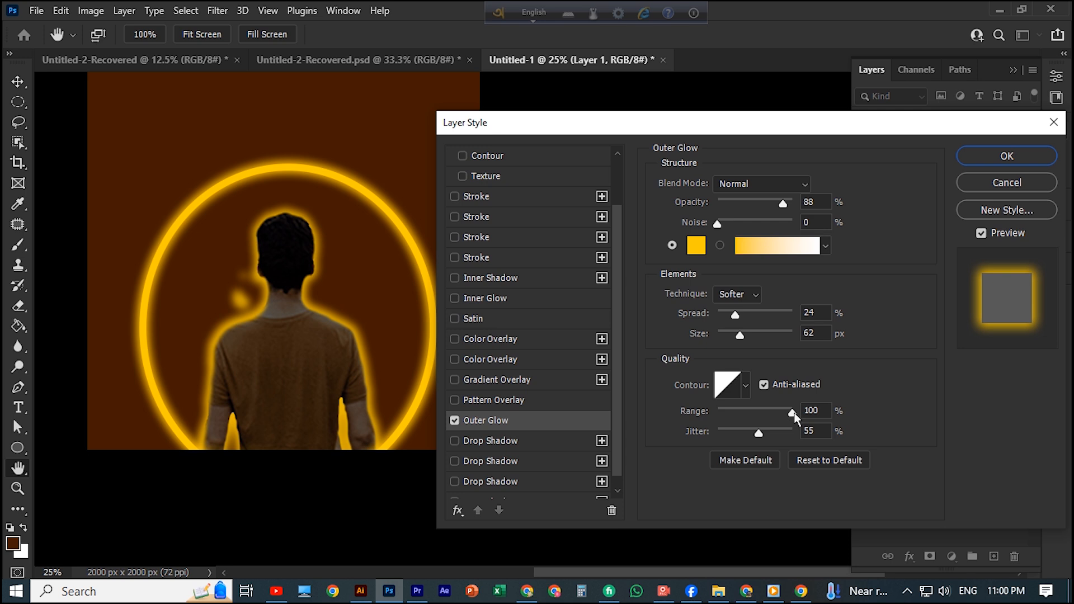
Set the man's glow to 22% opacity, 20% spread, 24 px size and 48% jitter, and apply the layer style
drag(794, 414, 824, 420)
drag(761, 434, 705, 437)
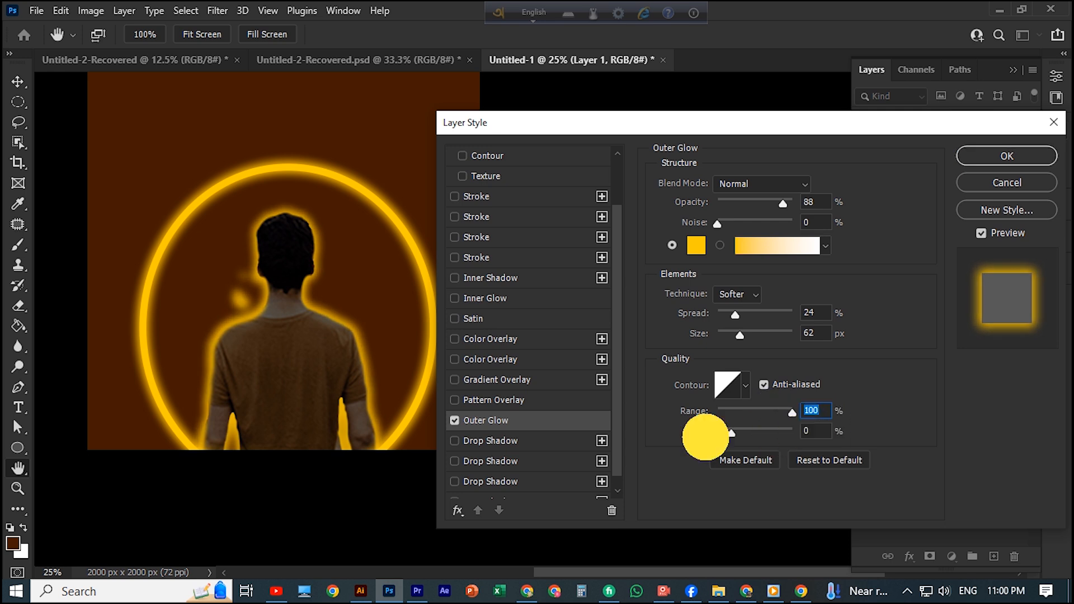
click(753, 434)
drag(783, 204, 733, 211)
mouse_move(734, 315)
mouse_down()
mouse_move(712, 317)
mouse_move(730, 342)
mouse_move(720, 314)
mouse_move(733, 318)
mouse_up()
mouse_move(721, 227)
mouse_down()
mouse_move(754, 230)
mouse_move(700, 225)
mouse_move(739, 204)
mouse_move(719, 211)
mouse_move(733, 210)
mouse_up()
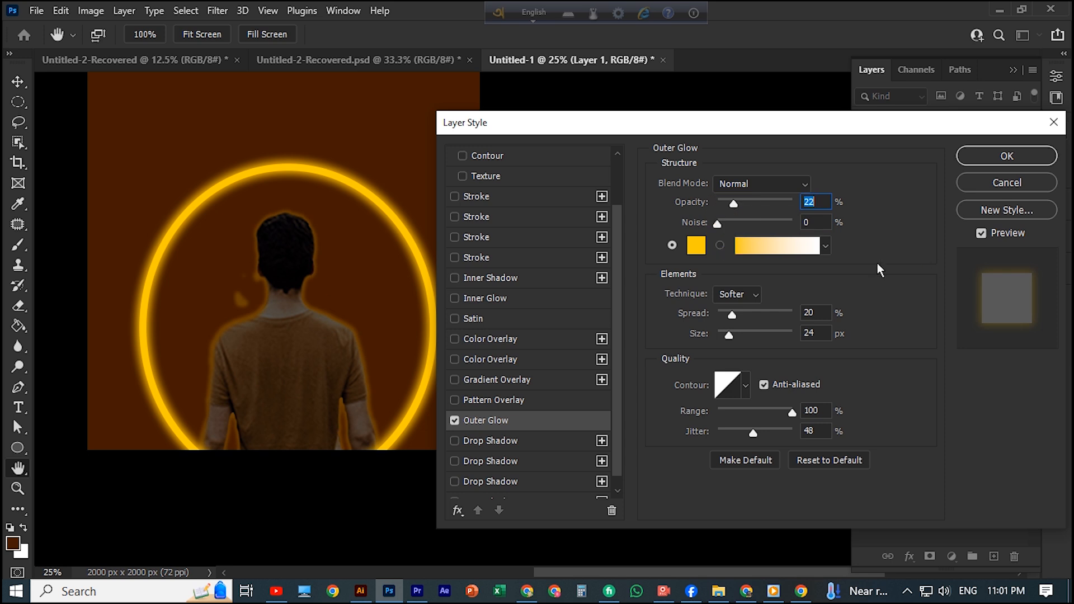
click(1007, 156)
Paint black on the man's layer mask with a 90 px brush to remove the stray glowing spots beside his neck
click(944, 294)
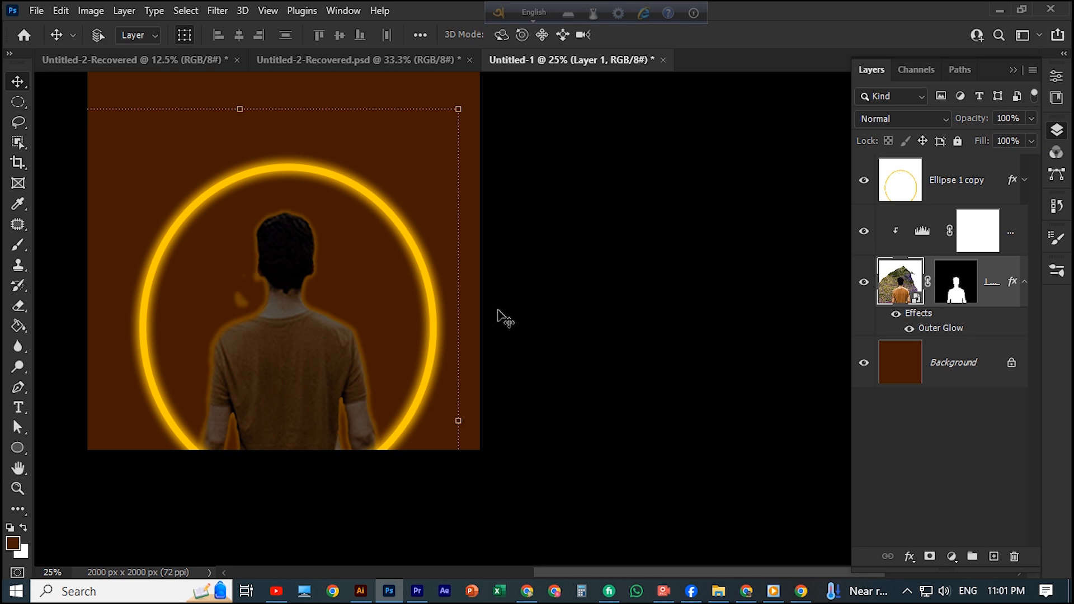
key(ctrl+plus)
mouse_move(388, 297)
mouse_down()
mouse_move(590, 278)
mouse_move(589, 321)
mouse_move(524, 269)
mouse_up()
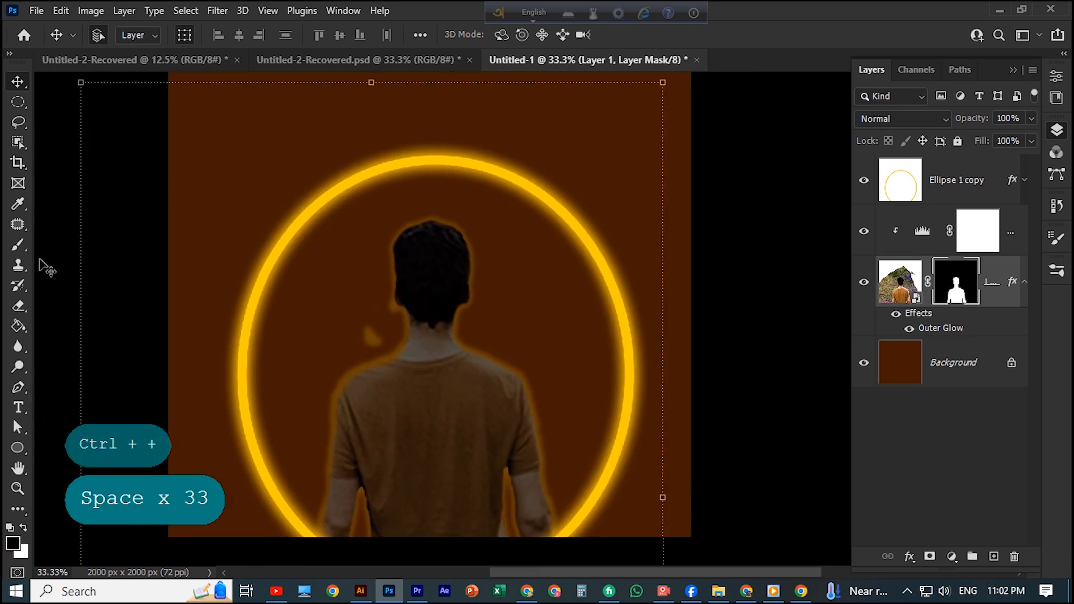
click(19, 245)
key(bracketleft)
key(bracketleft)
key(bracketleft)
key(bracketright)
key(bracketright)
key(bracketright)
key(bracketright)
key(bracketright)
key(bracketright)
key(bracketright)
key(bracketright)
key(bracketright)
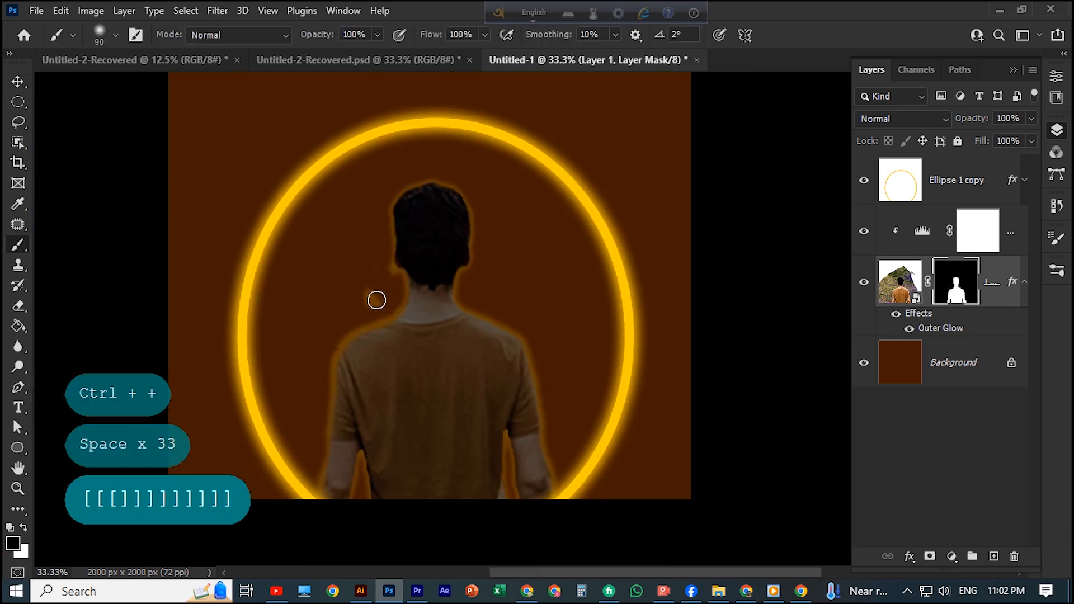
mouse_move(375, 299)
mouse_down()
mouse_move(367, 273)
mouse_move(386, 277)
mouse_up()
click(381, 280)
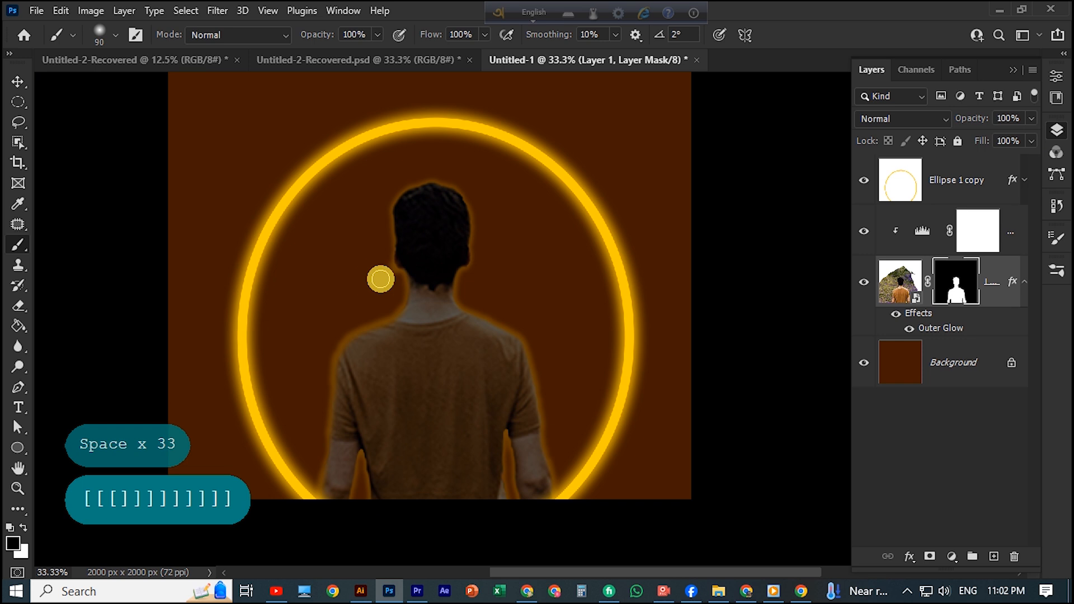
Try to retouch the man's mask in the gap between his left arm and torso, and undo the strokes
scroll(288, 294, down, 3)
drag(356, 348, 358, 366)
key(ctrl+z)
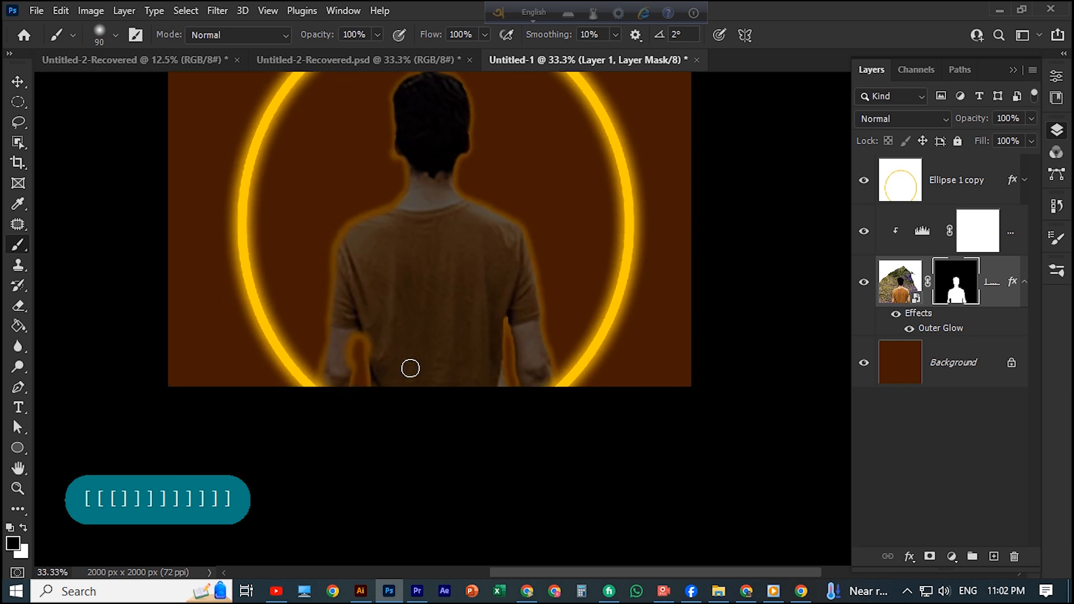
key(bracketleft)
key(bracketleft)
key(bracketleft)
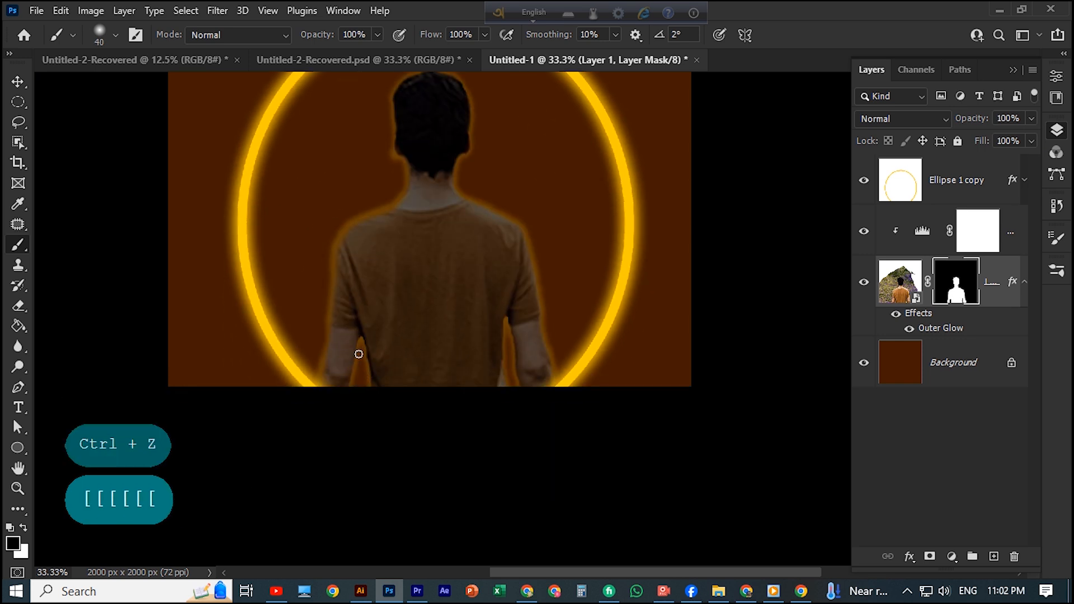
key(ctrl+z)
key(x)
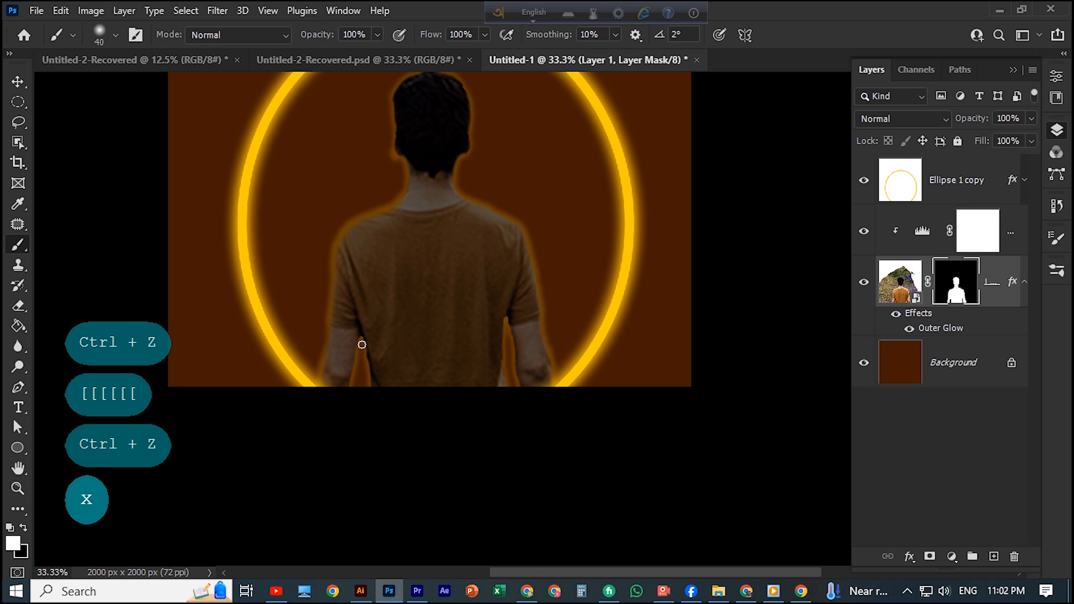
click(358, 370)
click(358, 369)
key(ctrl+z)
key(ctrl+z)
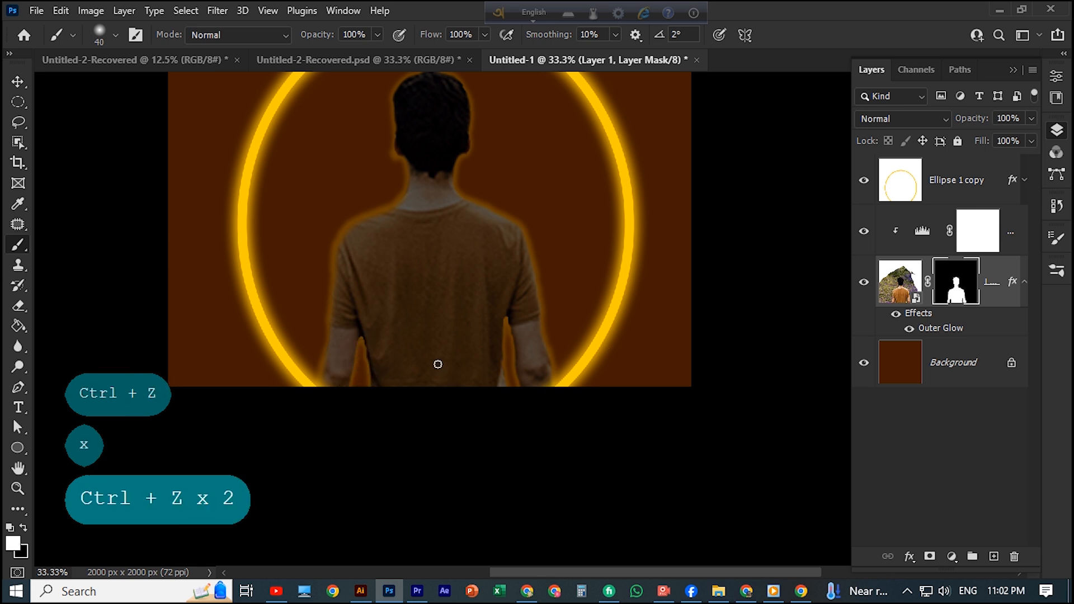
key(ctrl+plus)
key(ctrl+plus)
key(space)
drag(463, 336, 239, 244)
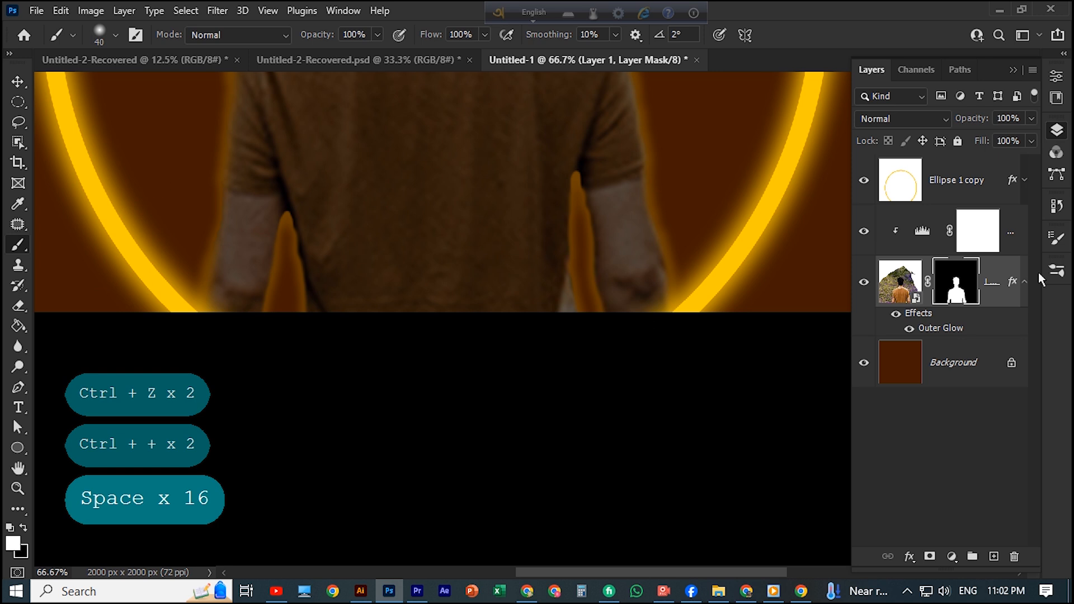
click(917, 288)
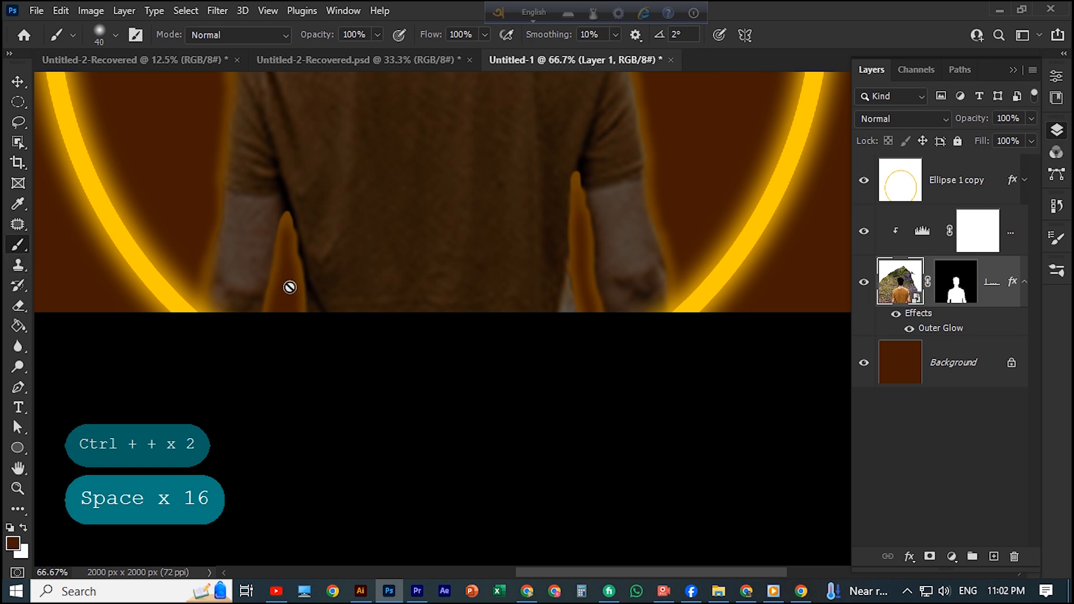
right_click(902, 287)
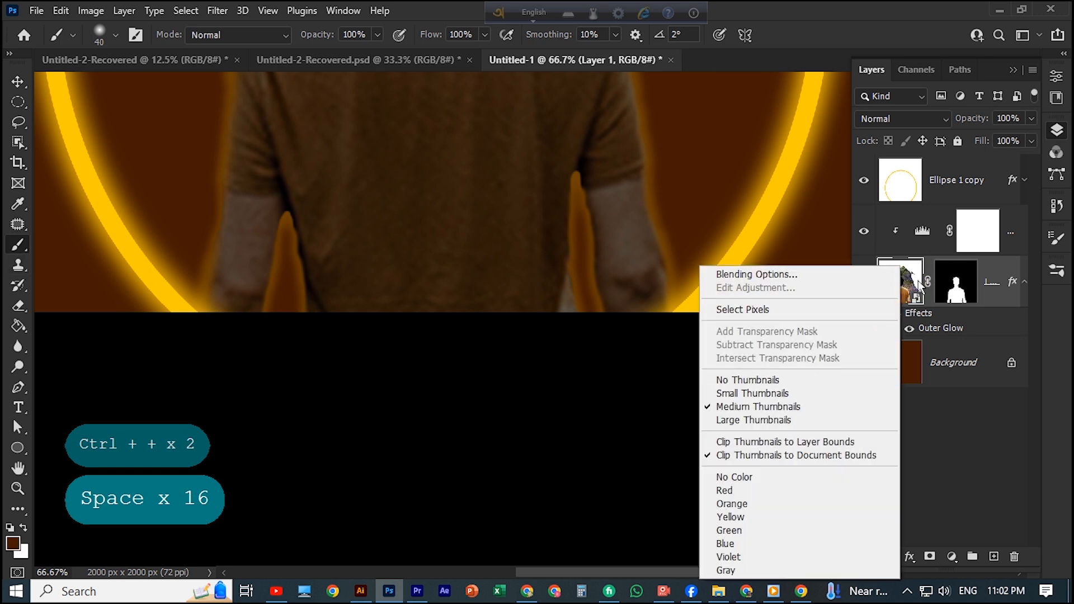
right_click(999, 276)
click(851, 280)
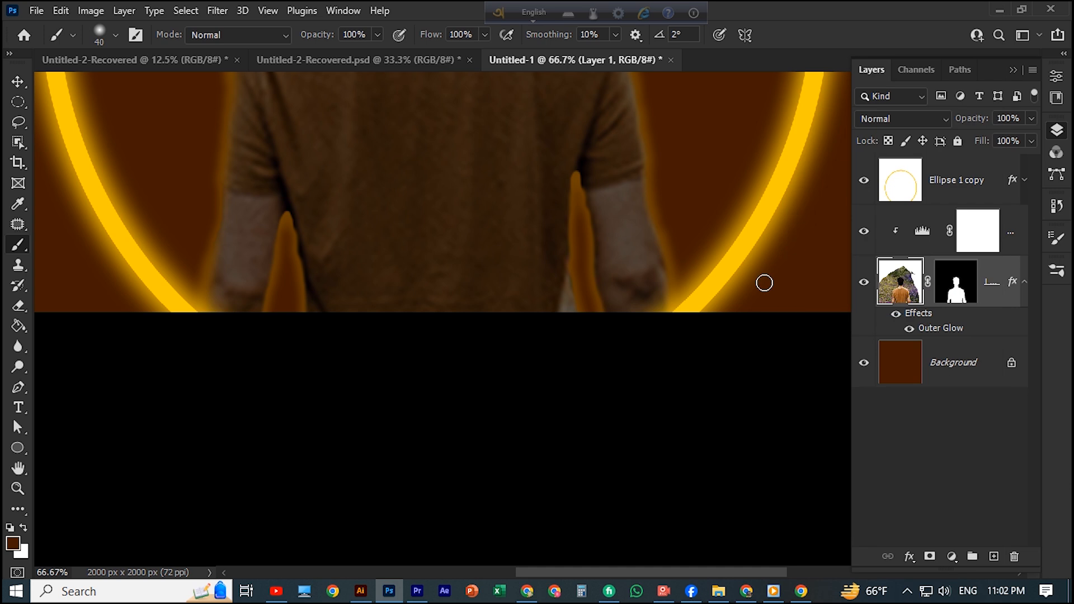
Try to paint over the glow between the man's left arm and torso with a 15 px brush in dark brown
key(alt)
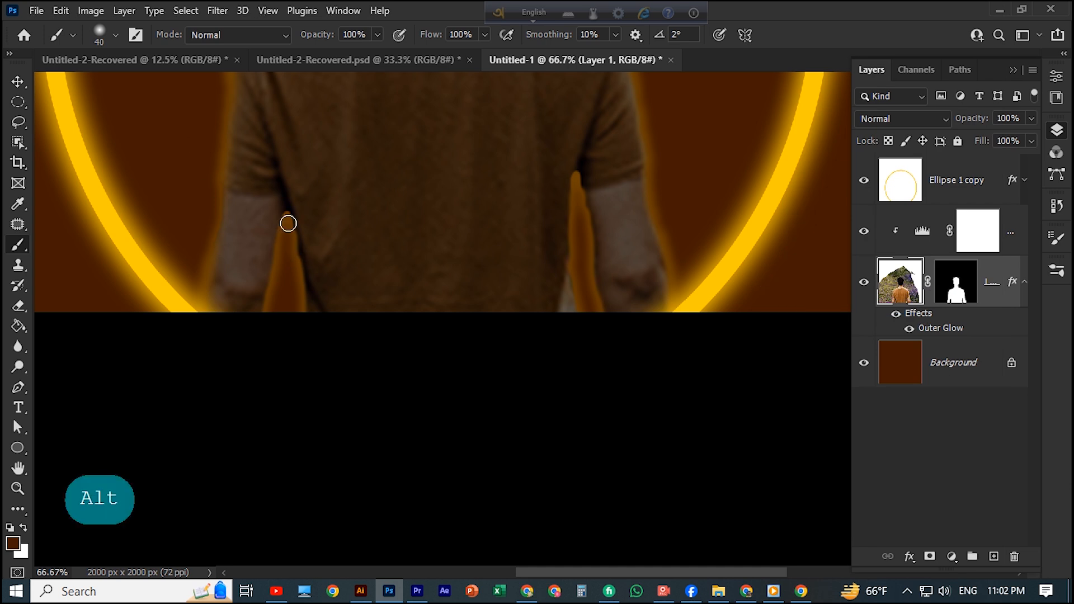
key(bracketleft)
key(bracketleft)
key(bracketleft)
key(bracketleft)
click(287, 215)
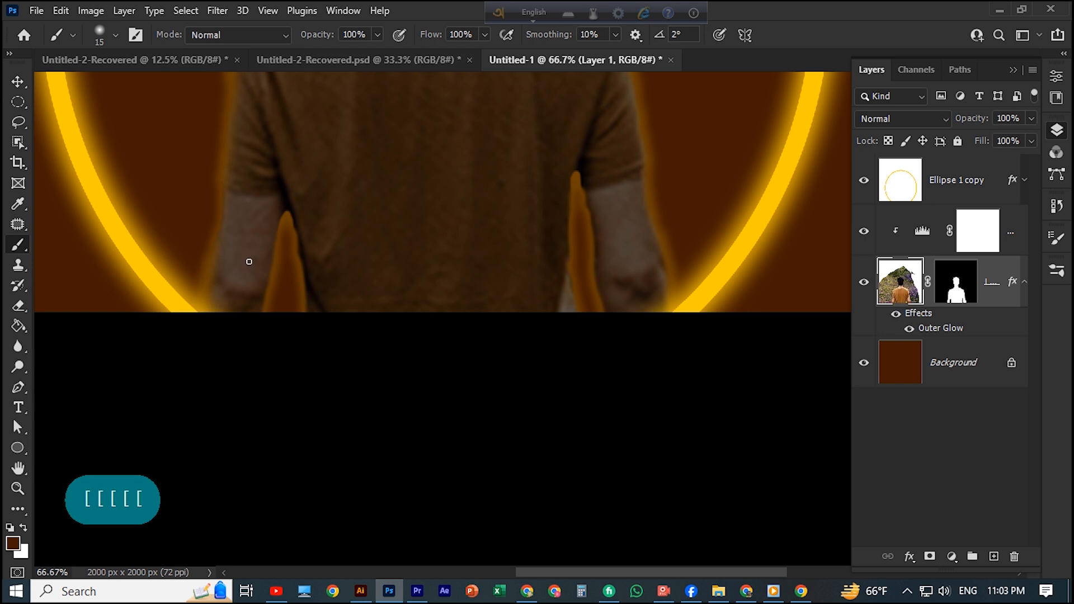
click(280, 246)
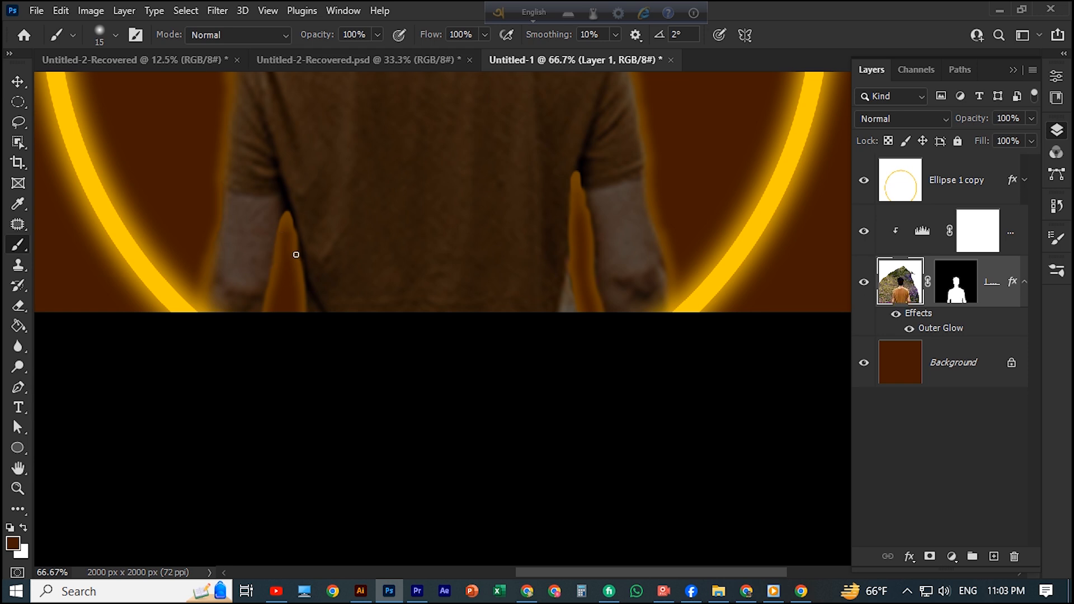
right_click(18, 249)
click(96, 241)
key(ctrl+z)
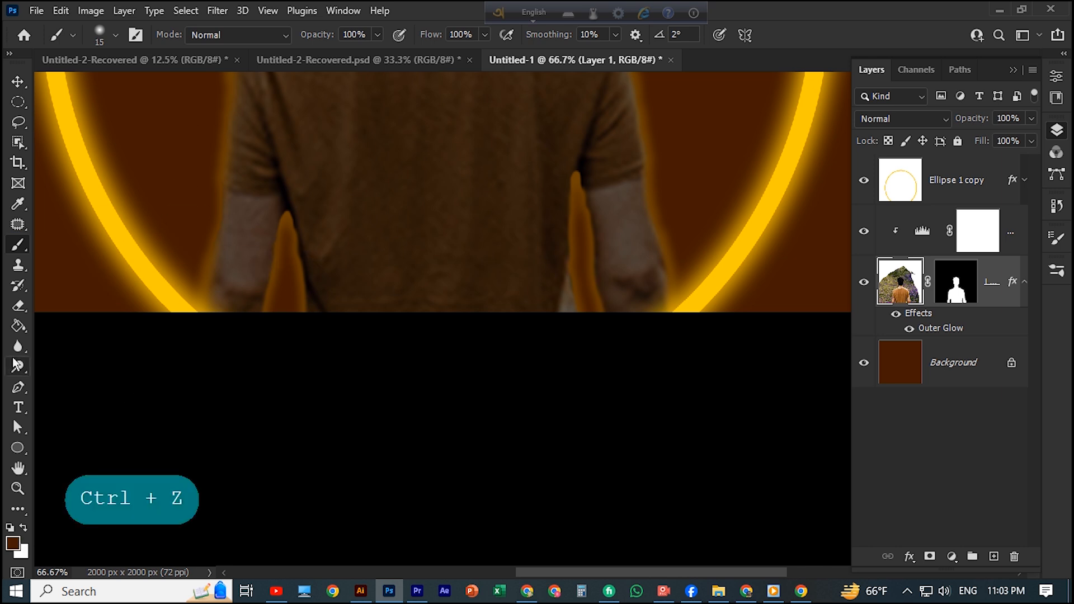
alt+click(174, 151)
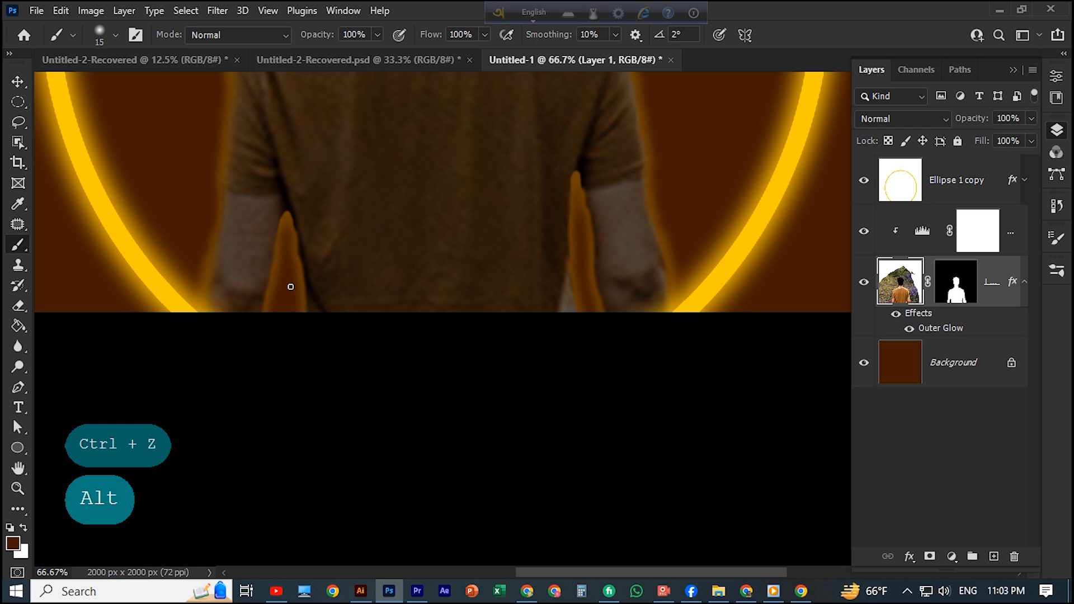
mouse_move(288, 258)
mouse_down()
mouse_move(298, 280)
mouse_move(300, 265)
mouse_up()
scroll(306, 317, up, 3)
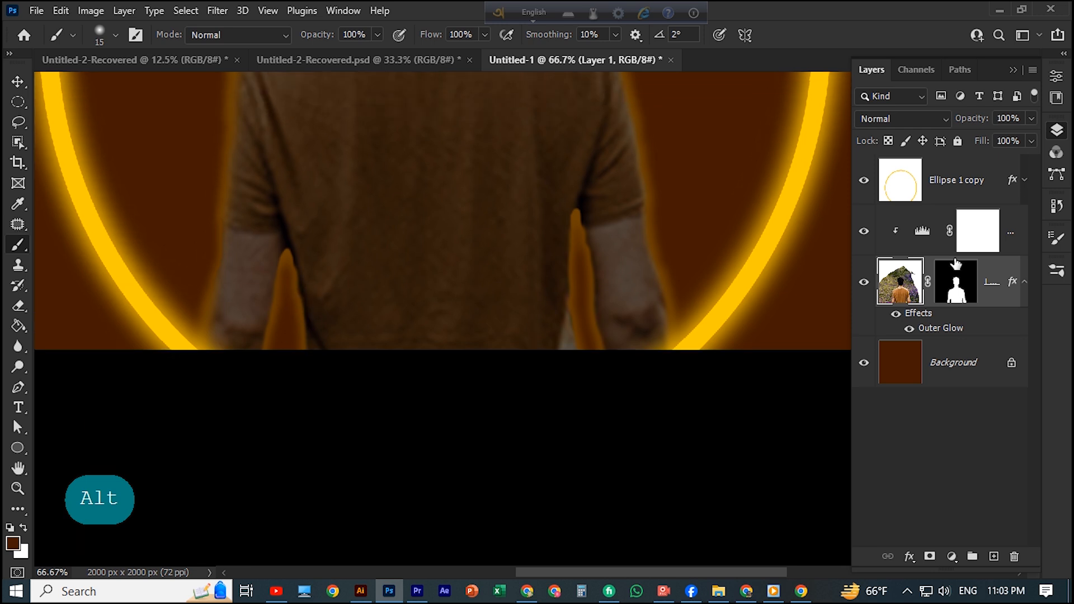
Move the man's layer down so that the canvas edge crops him higher on the torso
click(894, 281)
key(ctrl+minus)
key(ctrl+minus)
key(ctrl+minus)
key(ctrl+minus)
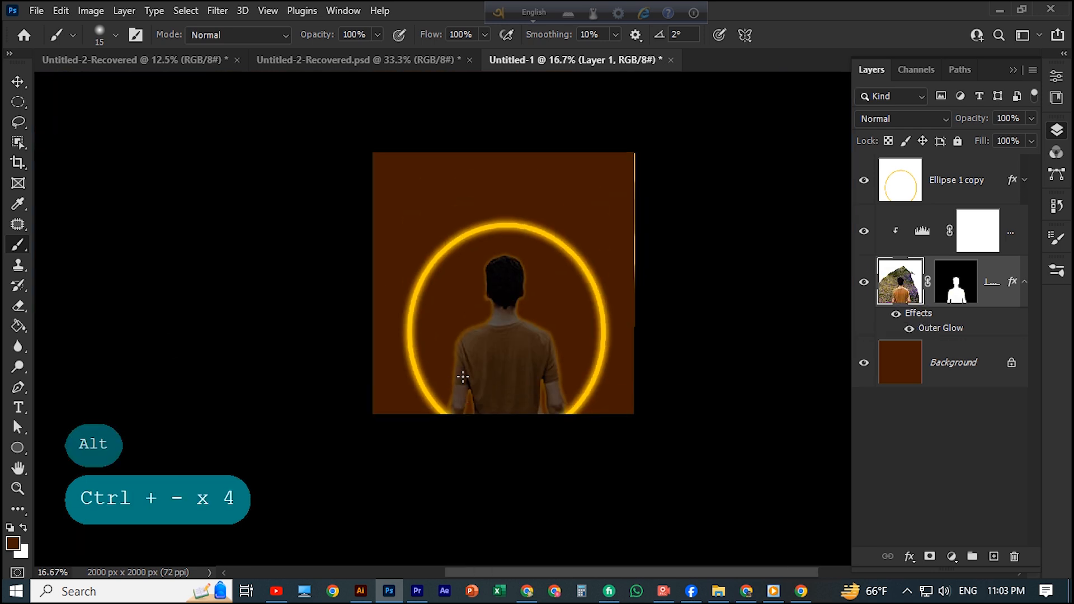
click(16, 82)
drag(523, 333, 524, 357)
Nudge the glowing ring down and slightly to the right to frame the lowered man, and deselect its layer
click(525, 192)
key(Down)
key(Down)
key(Down)
key(Down)
key(Down)
key(Down)
key(Down)
key(Down)
key(Down)
key(Down)
key(Down)
key(Down)
key(Down)
key(Down)
key(Down)
key(Down)
key(Down)
key(Down)
key(Down)
key(Down)
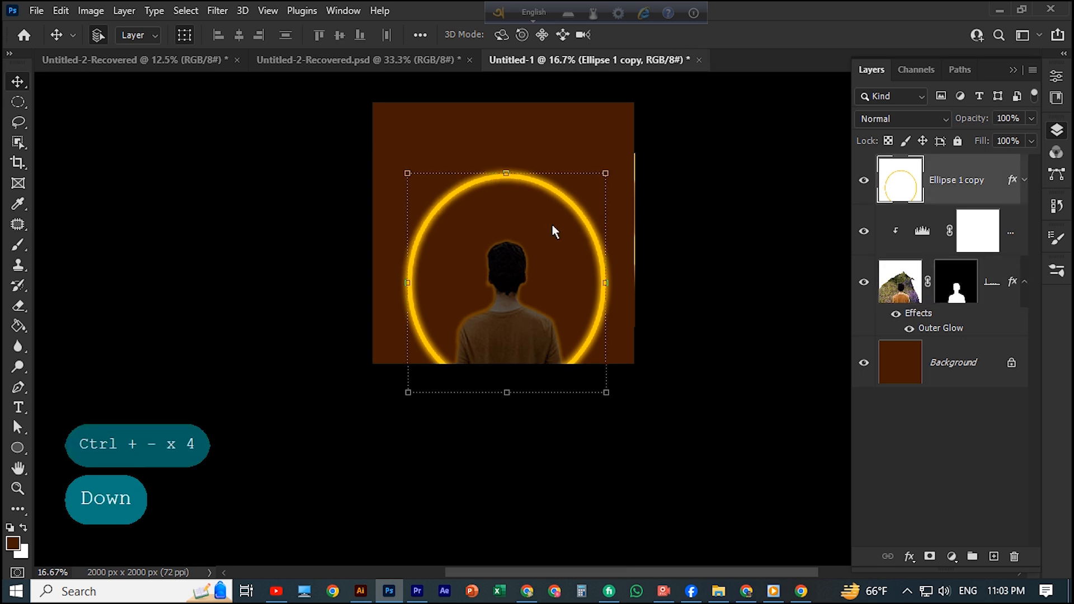
key(Down)
key(Down)
key(Down)
key(Down)
key(Down)
key(Down)
key(Down)
key(Down)
key(Down)
key(Down)
key(Down)
key(Down)
key(Down)
key(Down)
key(Down)
key(Right)
key(Right)
key(Right)
key(Right)
click(687, 226)
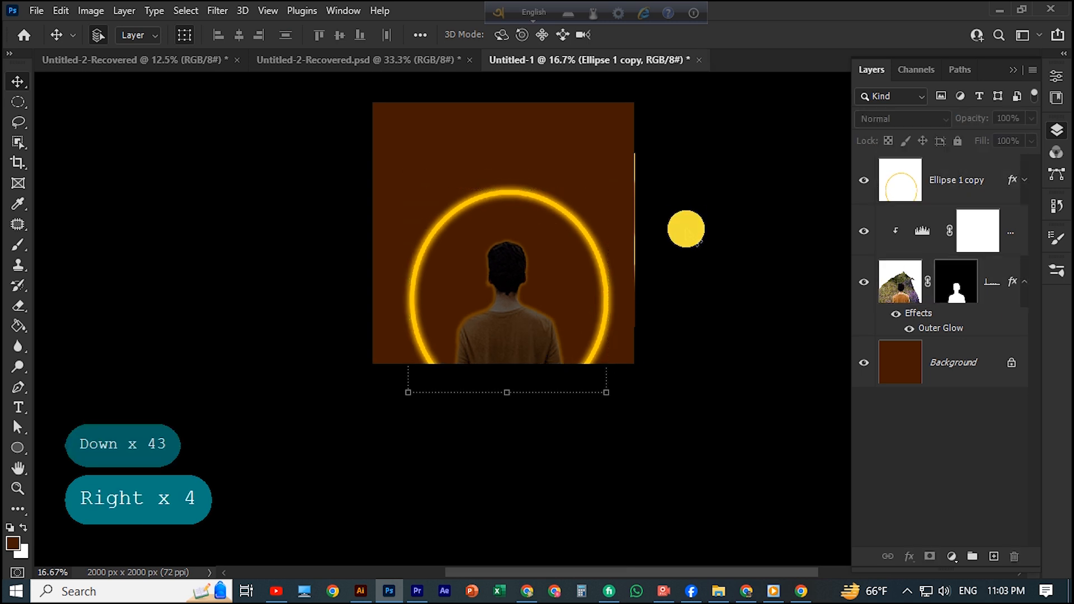
Try painting black on the man's layer mask at the top of his head with a 70 px brush, and undo the stroke
key(ctrl+plus)
key(ctrl+plus)
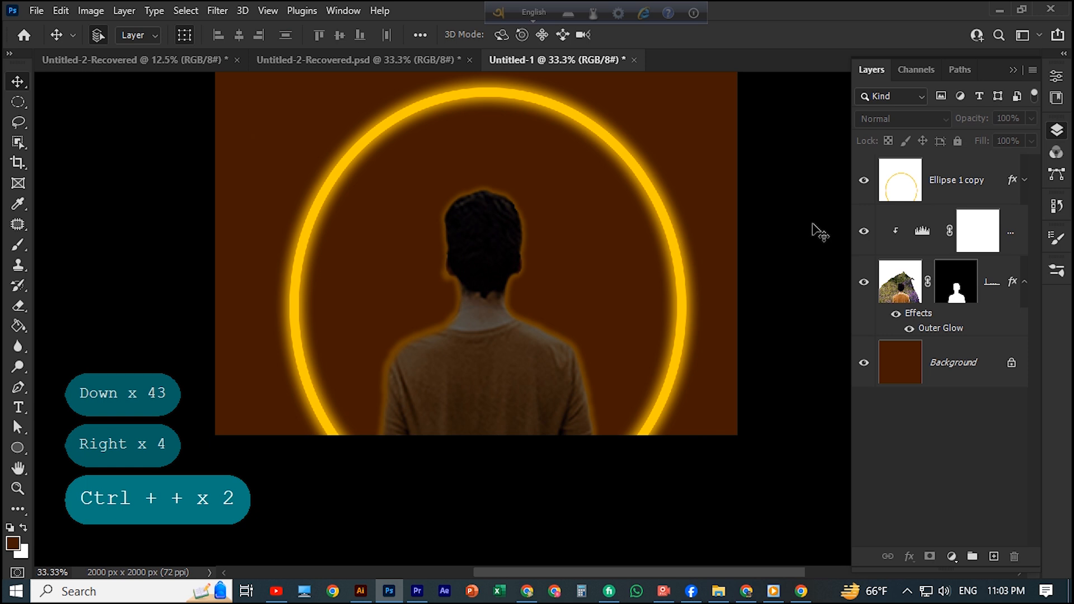
key(ctrl+plus)
key(space)
drag(656, 183, 639, 308)
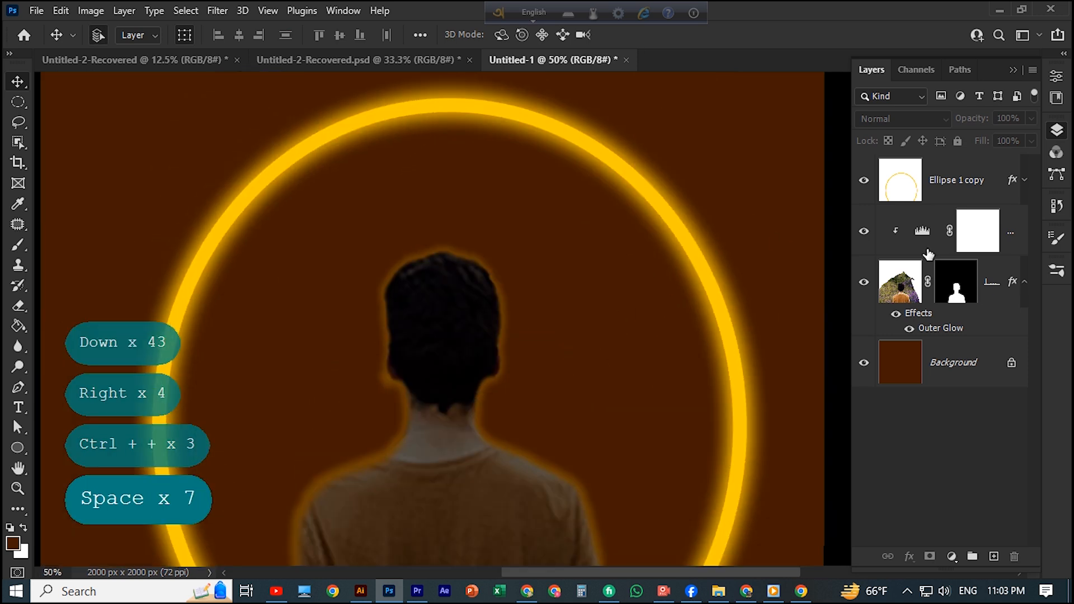
click(958, 289)
scroll(426, 280, down, 1)
click(17, 246)
scroll(224, 255, down, 2)
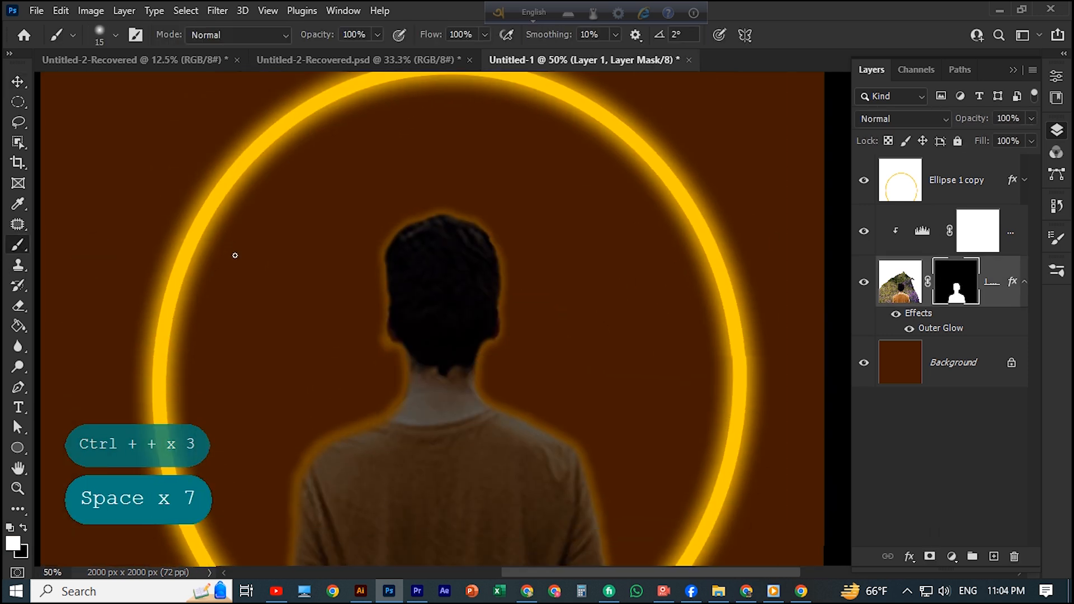
scroll(234, 255, up, 1)
key(bracketright)
key(bracketright)
key(bracketright)
key(bracketright)
key(bracketright)
key(bracketright)
key(bracketright)
key(bracketright)
key(bracketright)
key(bracketright)
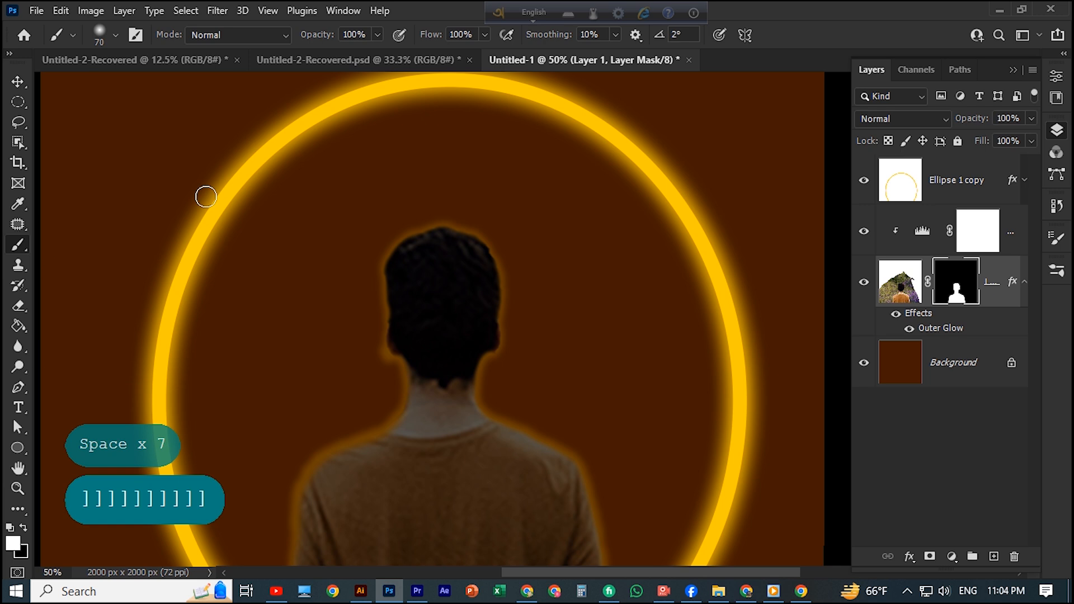
alt+click(276, 146)
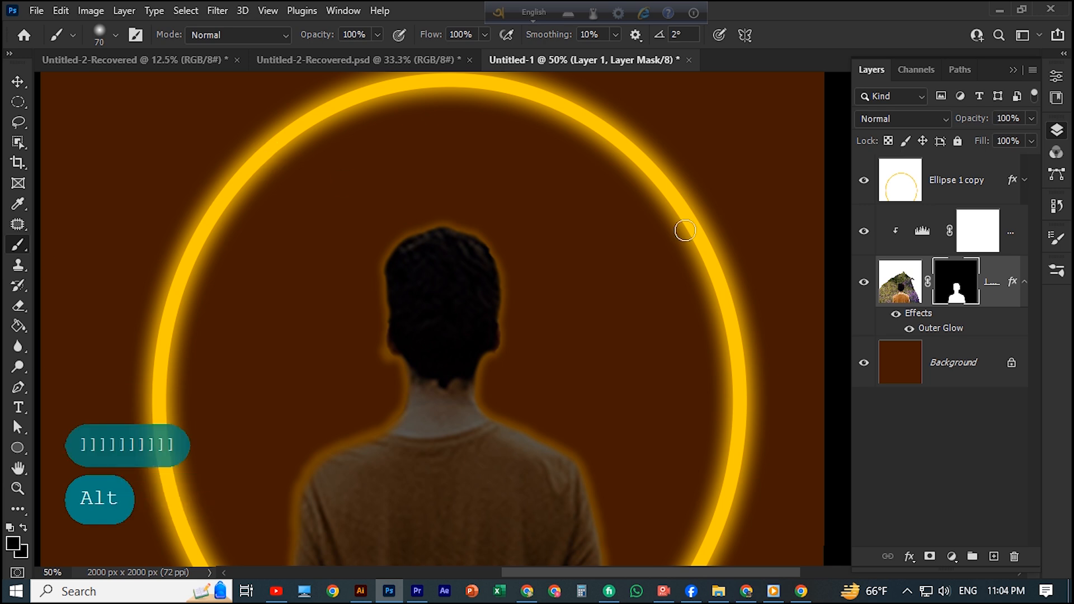
click(459, 238)
key(ctrl+z)
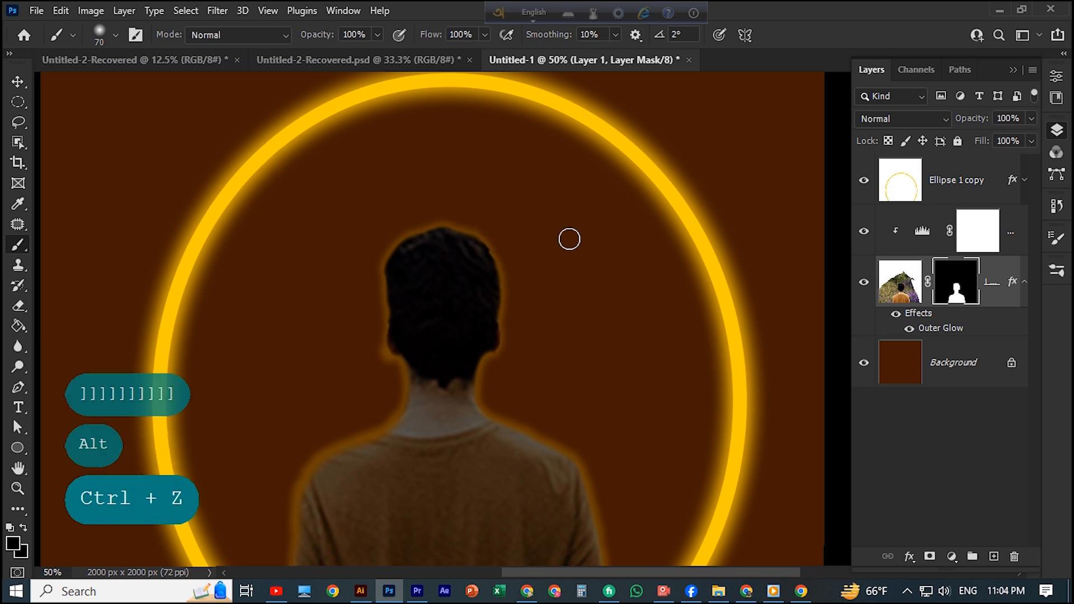
Target the man's image instead of its mask, sample golden yellow from the ring, and undo the test dabs on the hair
key(d)
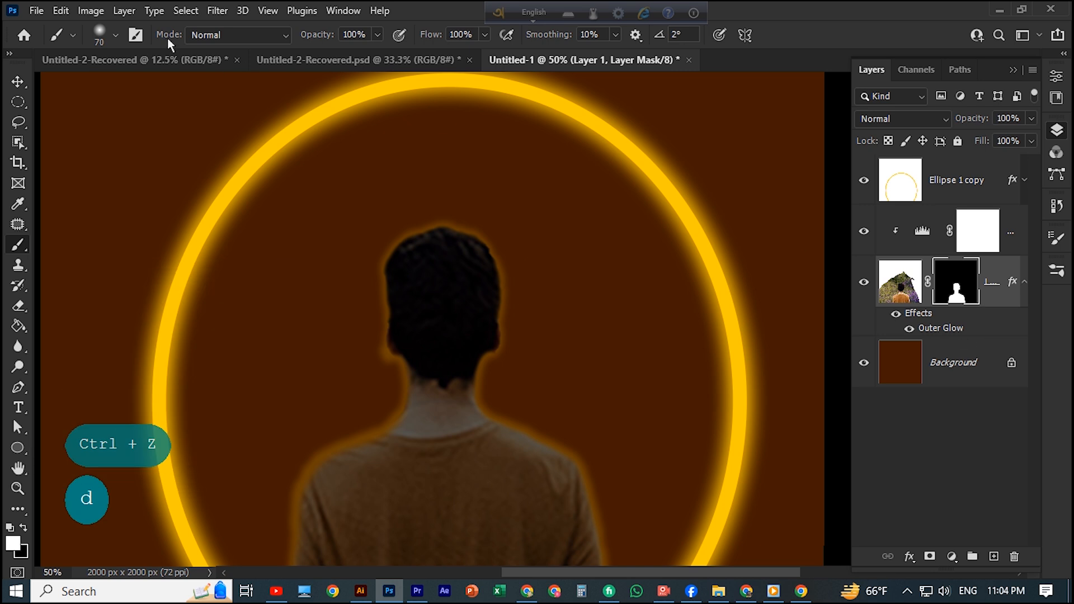
click(912, 281)
click(459, 240)
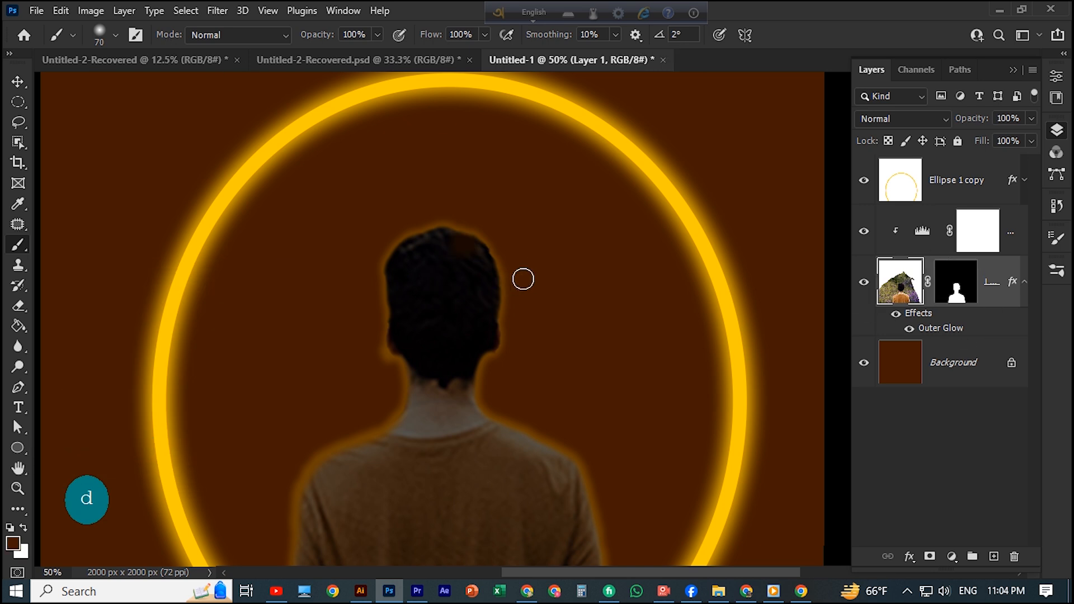
key(ctrl+z)
alt+click(278, 156)
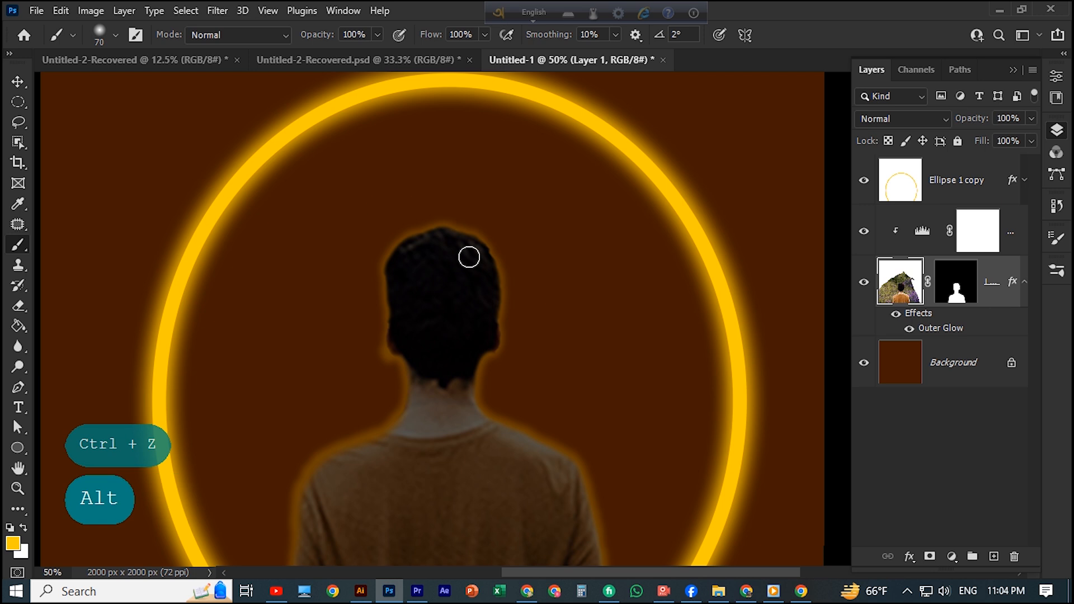
click(472, 247)
key(ctrl+z)
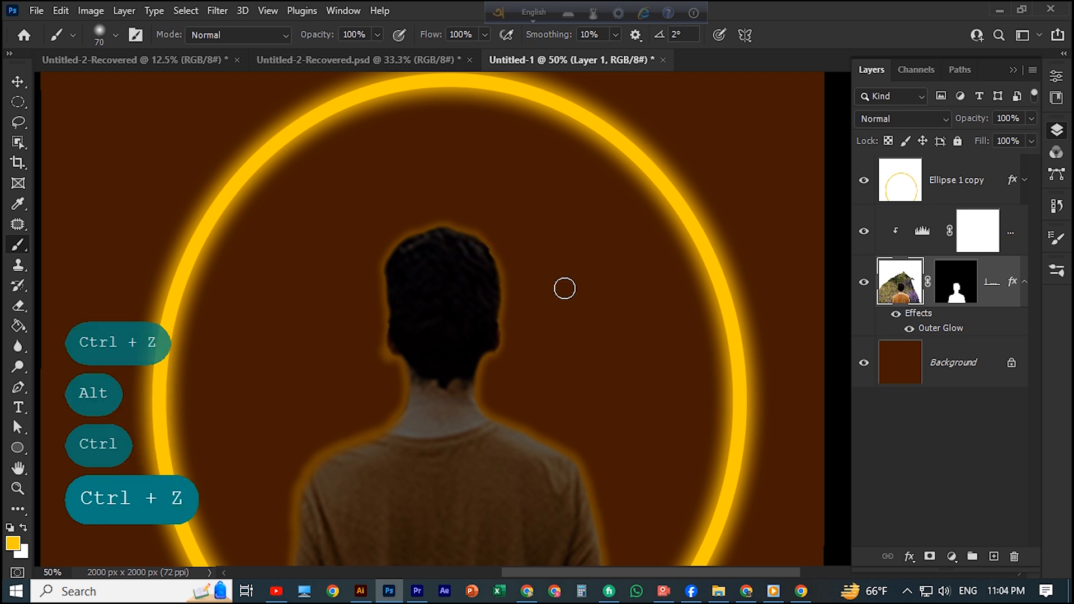
Set the brush to 31% opacity and 1% flow, and paint a faint golden highlight on the right side of the hair
click(378, 34)
click(329, 53)
click(485, 36)
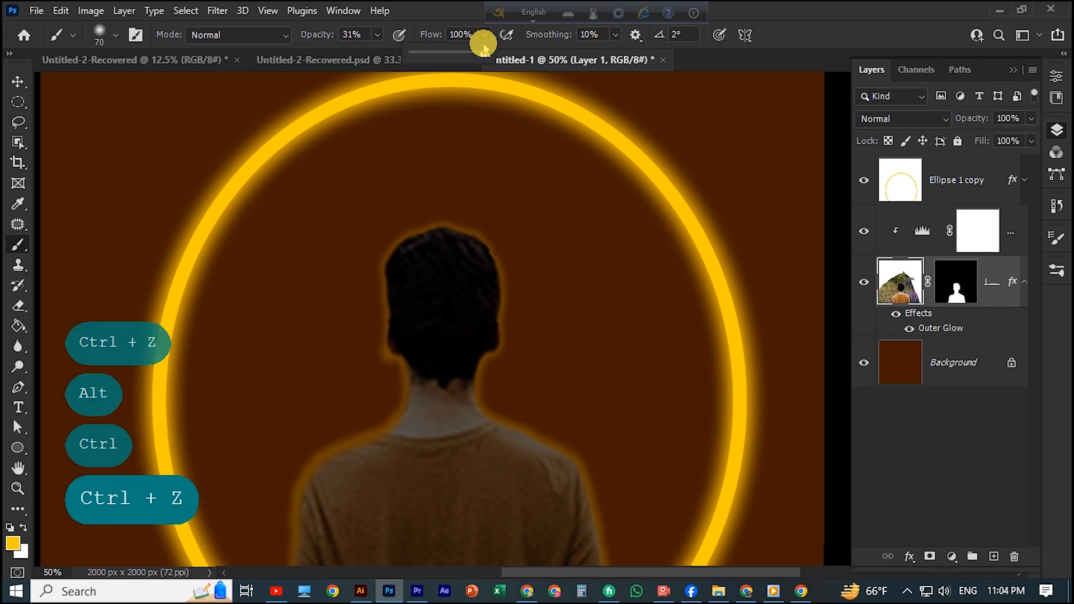
click(412, 52)
click(456, 237)
mouse_move(498, 275)
mouse_down()
mouse_move(474, 249)
mouse_move(488, 268)
mouse_up()
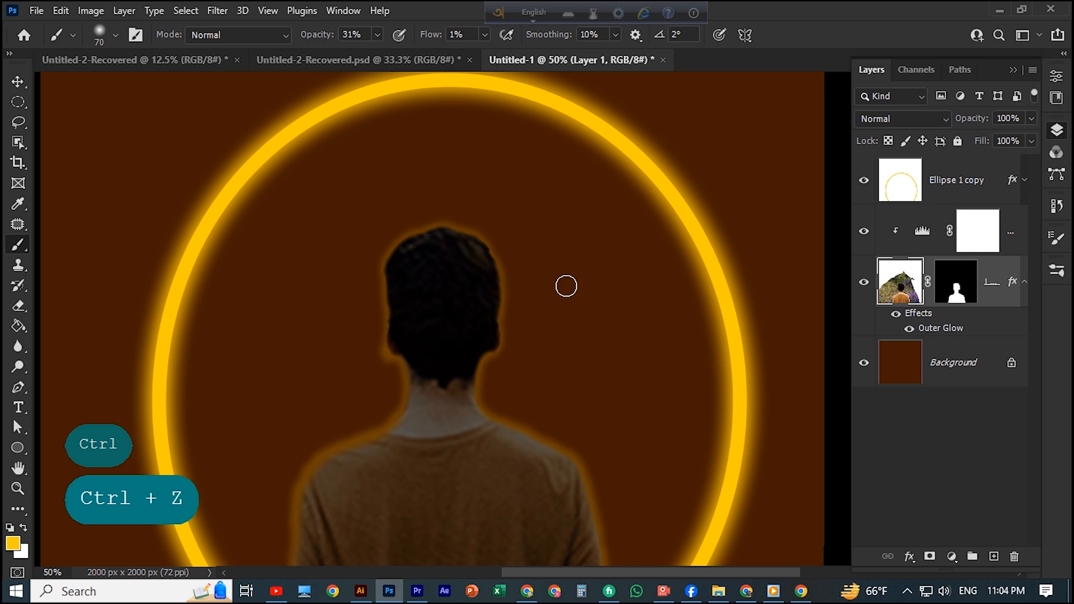
Raise the brush opacity to 71%, reduce its size to 40 px, and paint faint golden highlights along the edges of the man's head
click(376, 35)
click(376, 52)
click(487, 271)
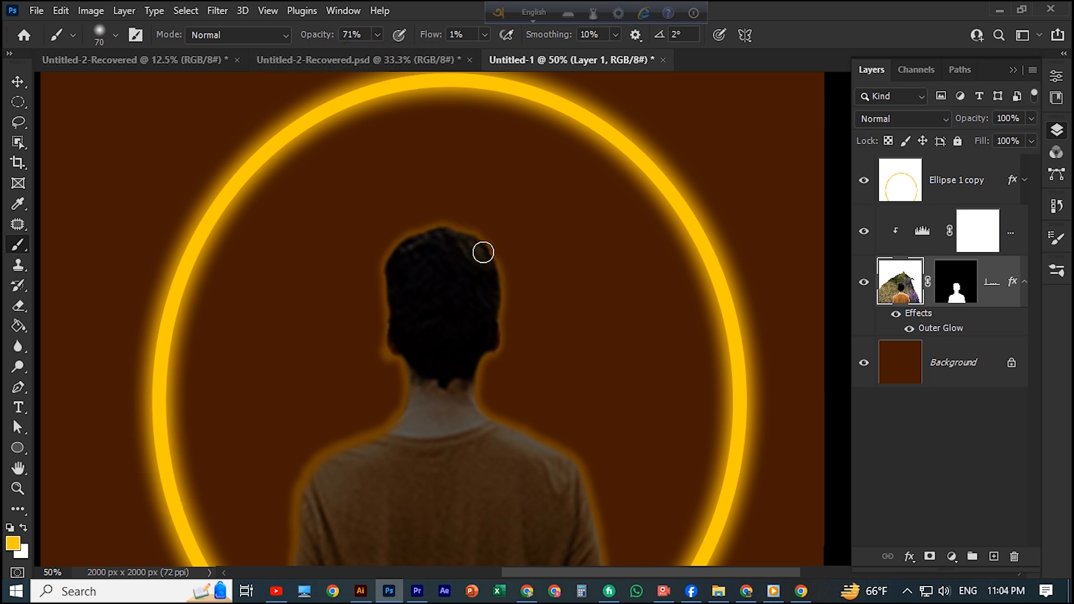
key(bracketright)
key(bracketleft)
key(bracketleft)
key(bracketleft)
key(bracketleft)
key(bracketleft)
click(437, 238)
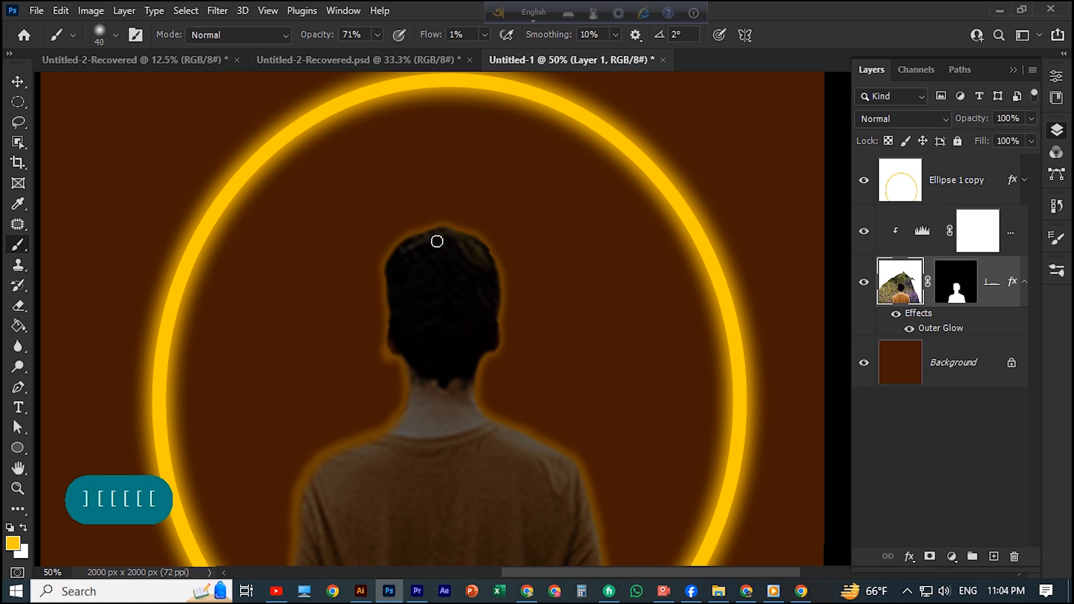
mouse_move(410, 244)
mouse_down()
mouse_move(458, 240)
mouse_move(440, 235)
mouse_move(394, 254)
mouse_move(392, 332)
mouse_up()
drag(490, 263, 488, 358)
Paint faint golden highlights along the man's right shoulder with the 40 px brush
scroll(528, 314, down, 5)
click(473, 287)
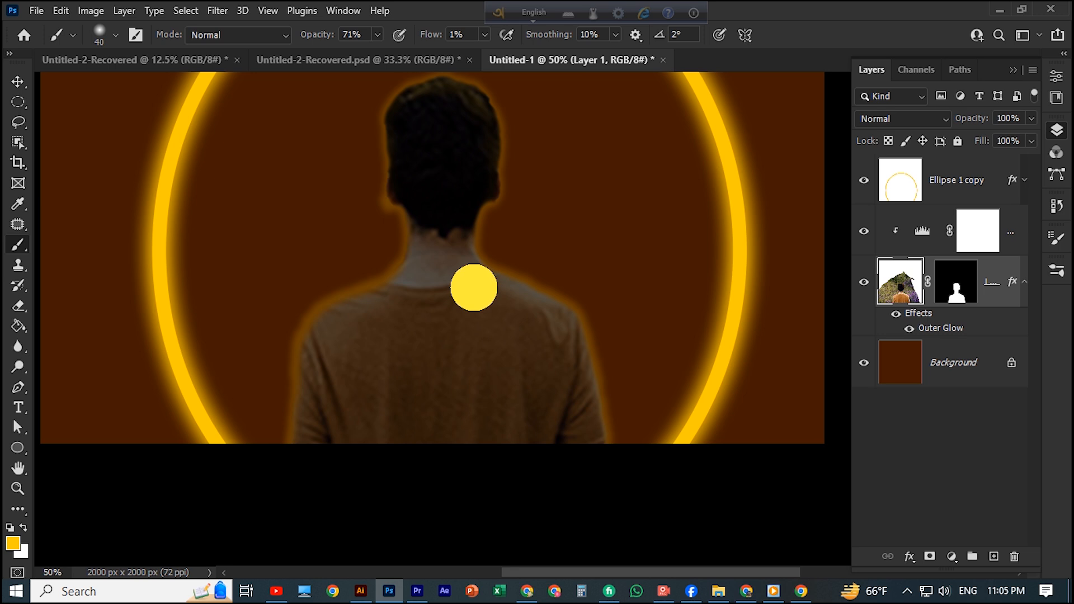
mouse_move(474, 287)
mouse_down()
mouse_move(403, 293)
mouse_move(507, 288)
mouse_up()
key(bracketright)
key(bracketright)
key(bracketright)
key(bracketright)
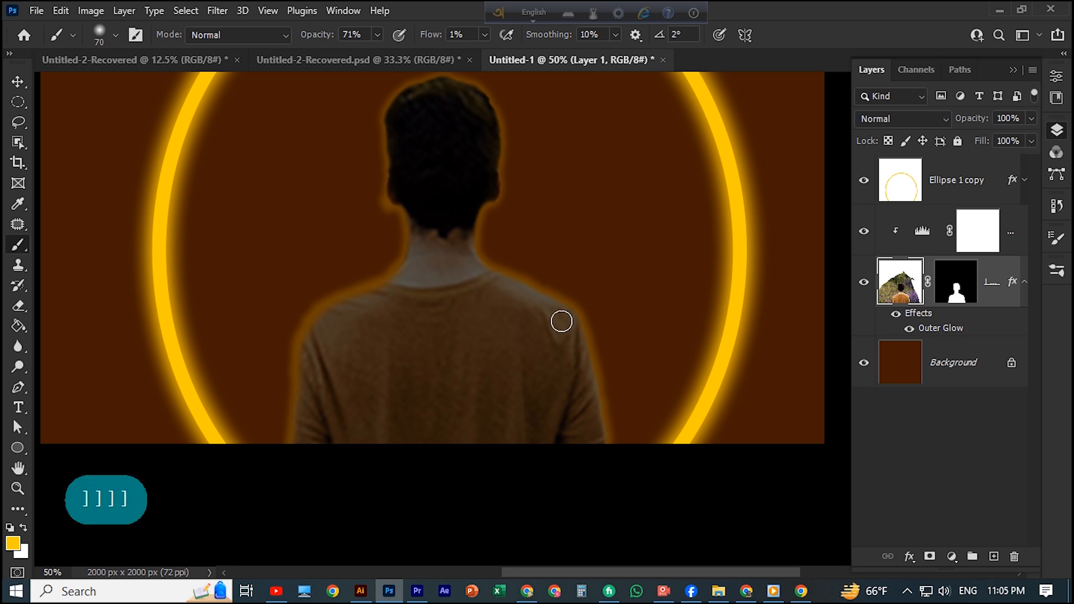
key(bracketleft)
key(bracketleft)
key(bracketleft)
key(bracketleft)
mouse_move(541, 311)
mouse_down()
mouse_move(557, 352)
mouse_move(547, 362)
mouse_move(466, 312)
mouse_move(489, 284)
mouse_up()
Brush faint golden highlights over the back of the shirt and along the left shoulder
key(space)
click(490, 307)
mouse_move(490, 284)
mouse_down()
mouse_move(503, 327)
mouse_move(497, 319)
mouse_move(493, 350)
mouse_move(511, 333)
mouse_move(494, 371)
mouse_move(530, 328)
mouse_move(467, 309)
mouse_move(457, 330)
mouse_up()
key(space)
mouse_move(442, 276)
mouse_down()
mouse_move(441, 339)
mouse_move(444, 331)
mouse_up()
mouse_move(371, 293)
mouse_down()
mouse_move(386, 351)
mouse_move(392, 277)
mouse_move(303, 250)
mouse_move(299, 331)
mouse_up()
drag(300, 240, 305, 336)
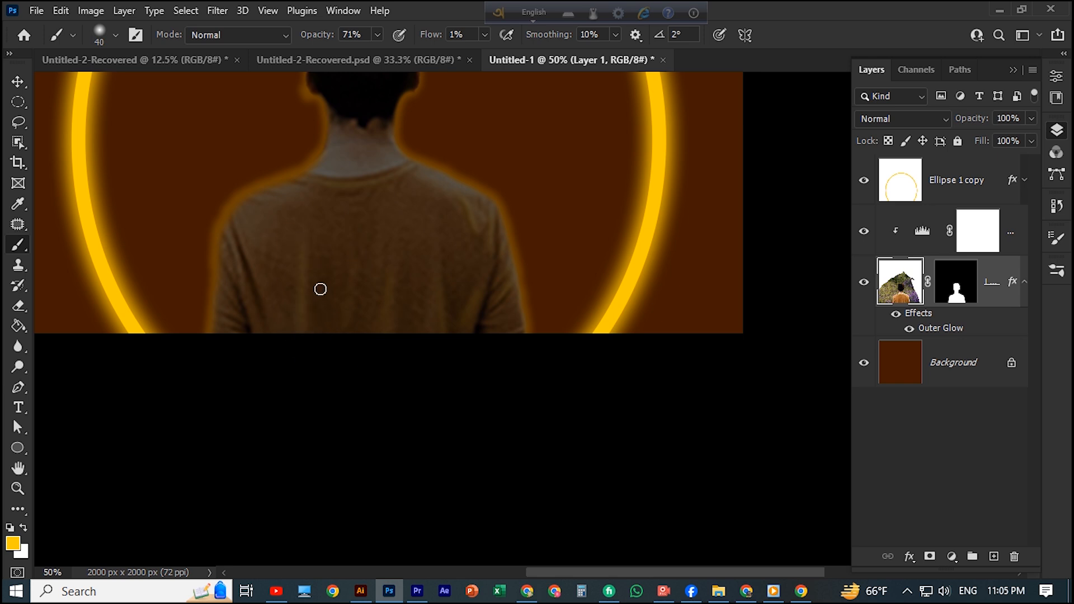
Reduce the brush to 35 px and paint faint golden highlights down the man's left shoulder and sleeve
key(bracketright)
key(bracketright)
key(bracketright)
key(bracketright)
key(bracketleft)
key(bracketleft)
key(bracketleft)
key(bracketleft)
key(bracketleft)
click(238, 224)
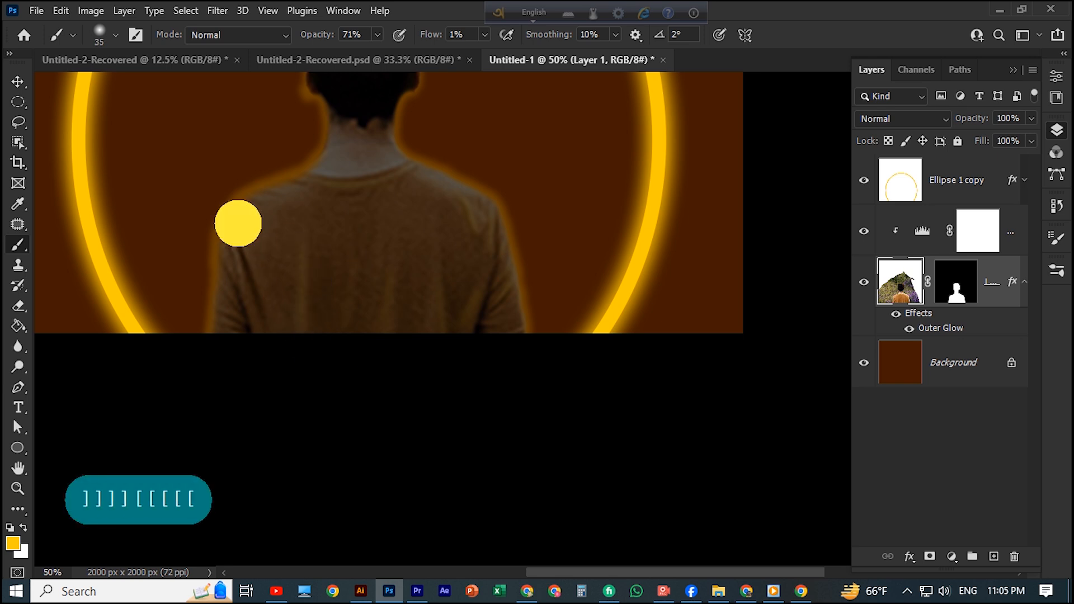
drag(238, 223, 258, 293)
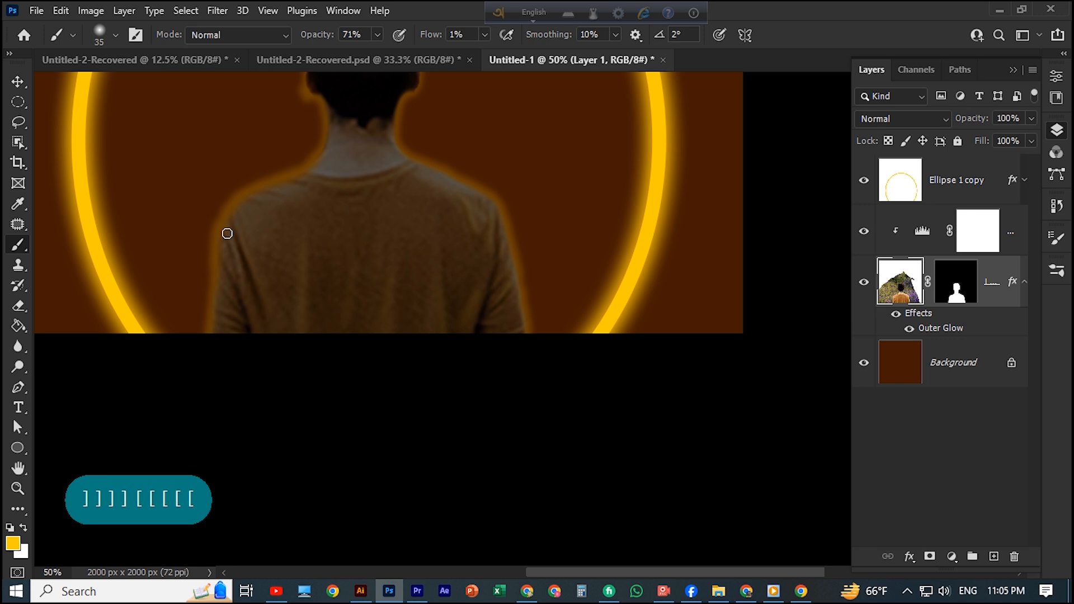
drag(227, 233, 237, 308)
mouse_move(221, 298)
mouse_down()
mouse_move(246, 321)
mouse_move(222, 320)
mouse_up()
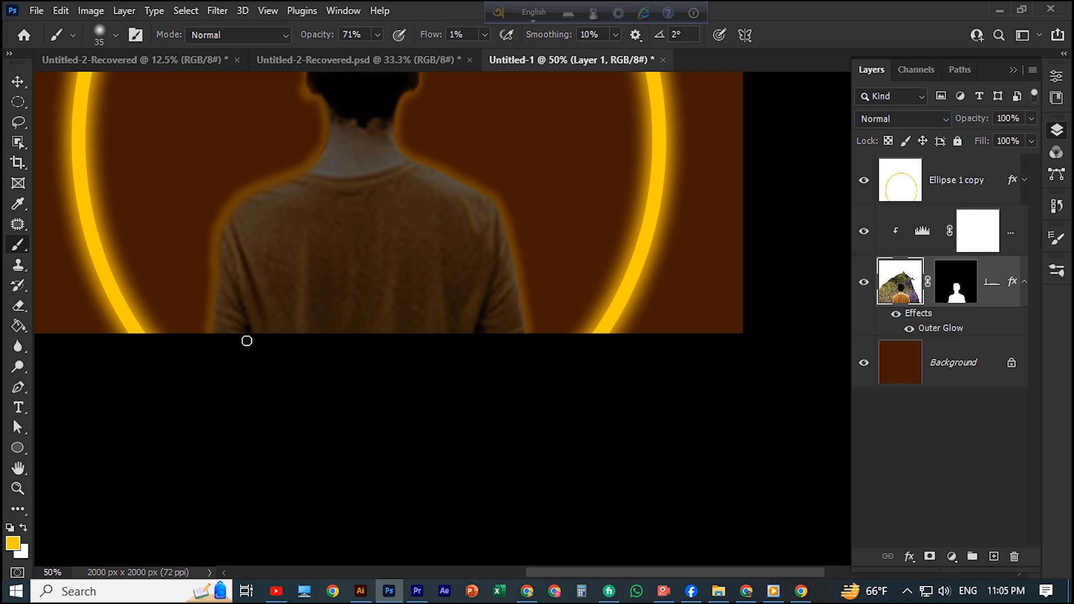
Brush faint golden light across the top of the shirt, from the left shoulder to just below the collar
mouse_move(254, 195)
mouse_down()
mouse_move(280, 218)
mouse_move(297, 202)
mouse_up()
drag(358, 204, 407, 187)
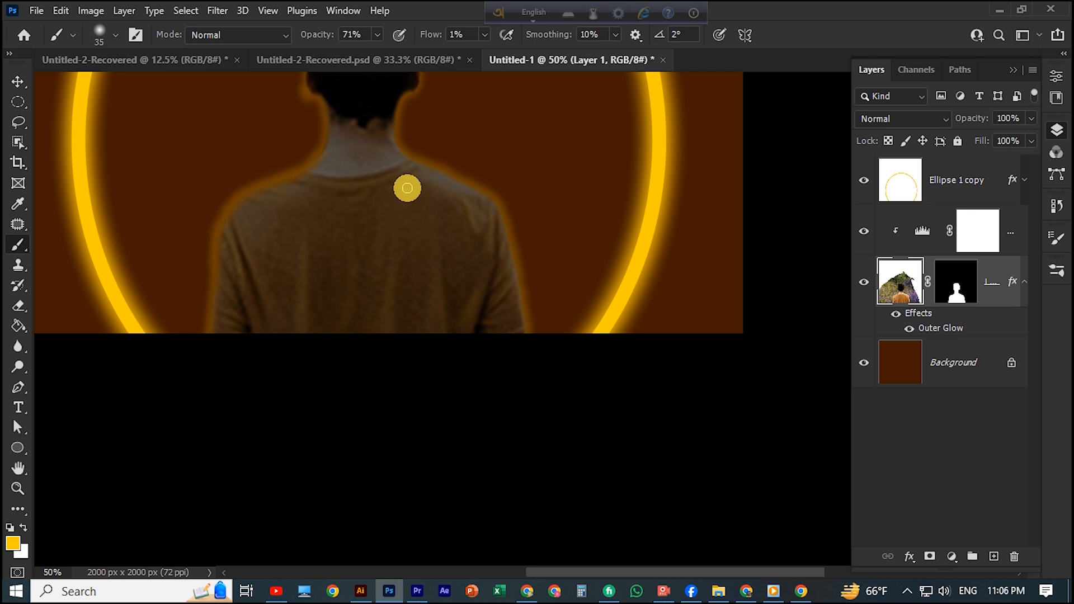
click(383, 185)
Paint faint golden highlights on both sides of the man's neck, enlarging the brush to 50 px for the last strokes
scroll(422, 254, up, 3)
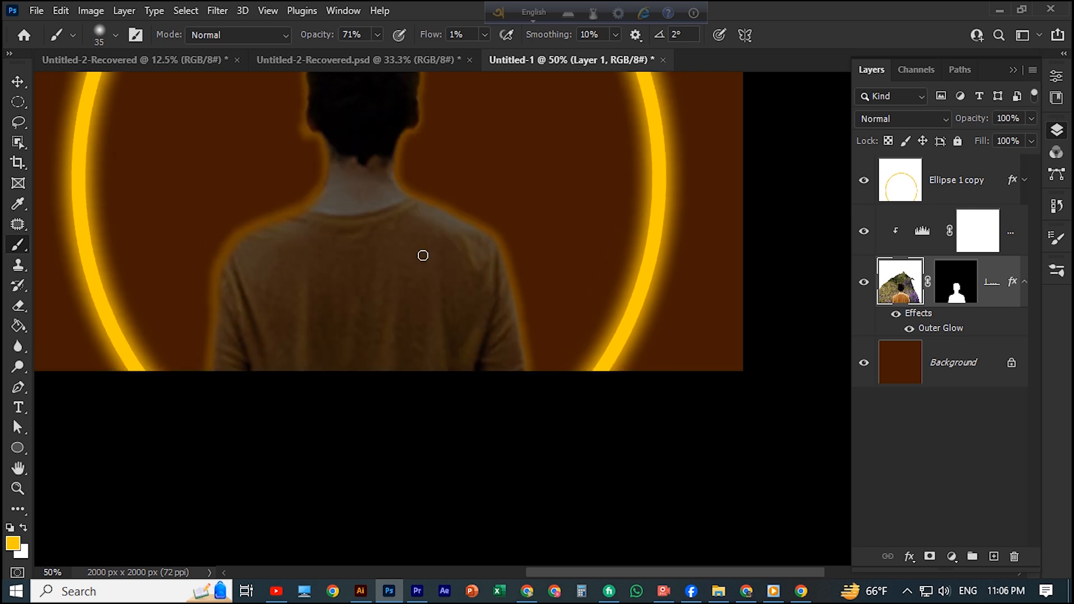
drag(330, 196, 329, 222)
click(394, 200)
click(391, 199)
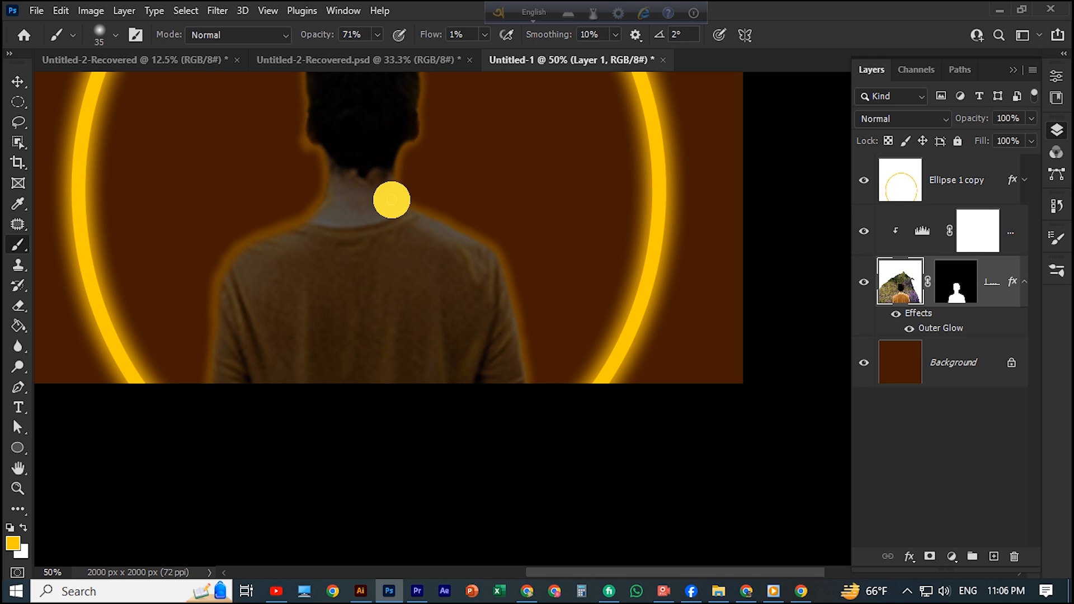
click(394, 207)
mouse_move(390, 197)
mouse_down()
mouse_move(386, 185)
mouse_move(377, 197)
mouse_up()
key(bracketright)
key(bracketright)
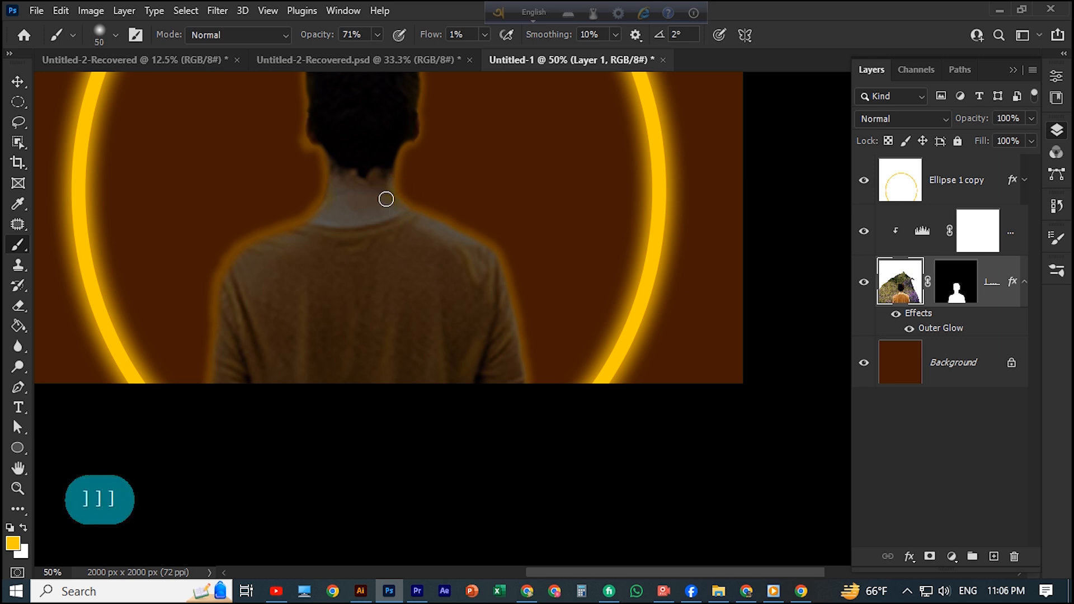
click(338, 207)
click(343, 205)
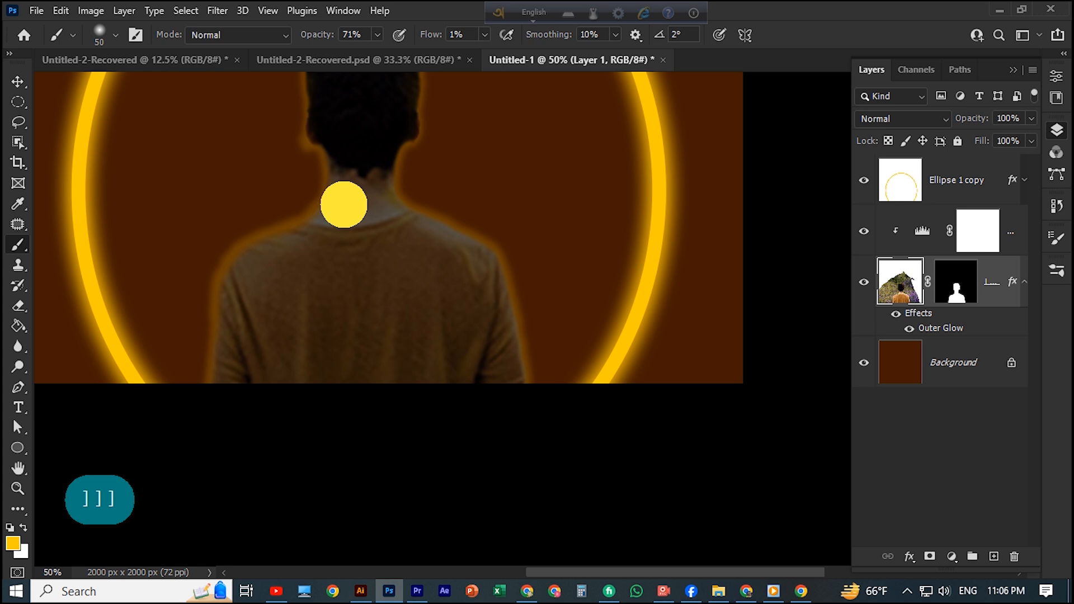
Enlarge the brush to 1200 px, undo a trial dab on the man, and raise the brush flow to 100%
key(ctrl+minus)
key(ctrl+minus)
key(ctrl+minus)
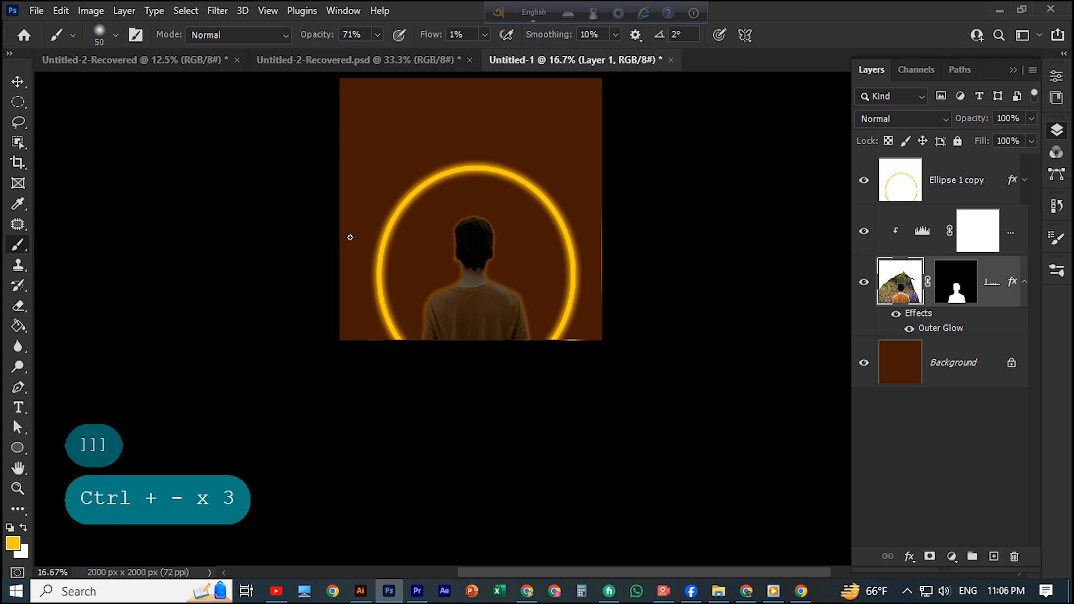
key(ctrl+plus)
key(ctrl+plus)
scroll(576, 238, up, 3)
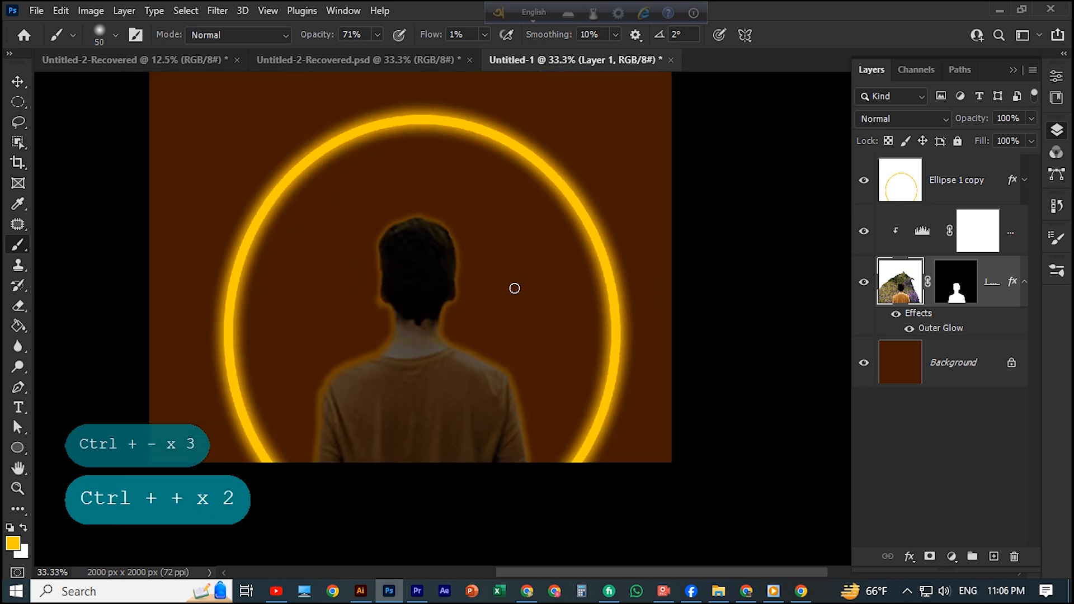
key(bracketright)
key(bracketright)
key(bracketright)
key(bracketright)
key(bracketright)
key(bracketright)
key(bracketright)
key(bracketright)
key(bracketright)
key(bracketright)
key(bracketright)
key(bracketright)
key(bracketright)
key(bracketright)
key(bracketright)
key(bracketright)
key(bracketright)
key(bracketright)
key(bracketright)
key(bracketright)
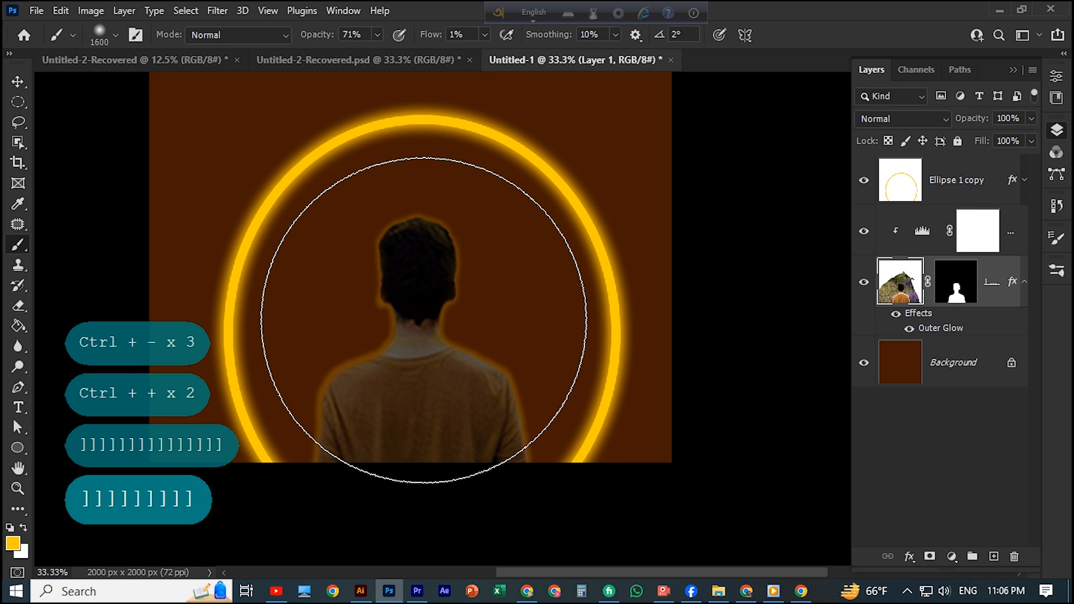
key(bracketright)
key(bracketleft)
key(bracketleft)
key(bracketleft)
key(bracketleft)
key(bracketleft)
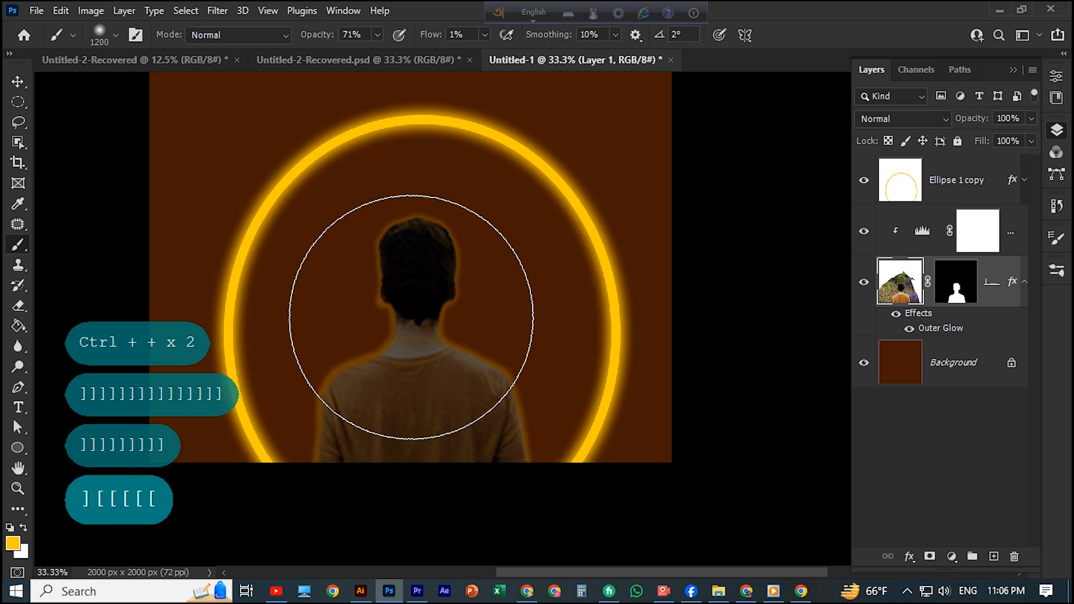
key(ctrl+z)
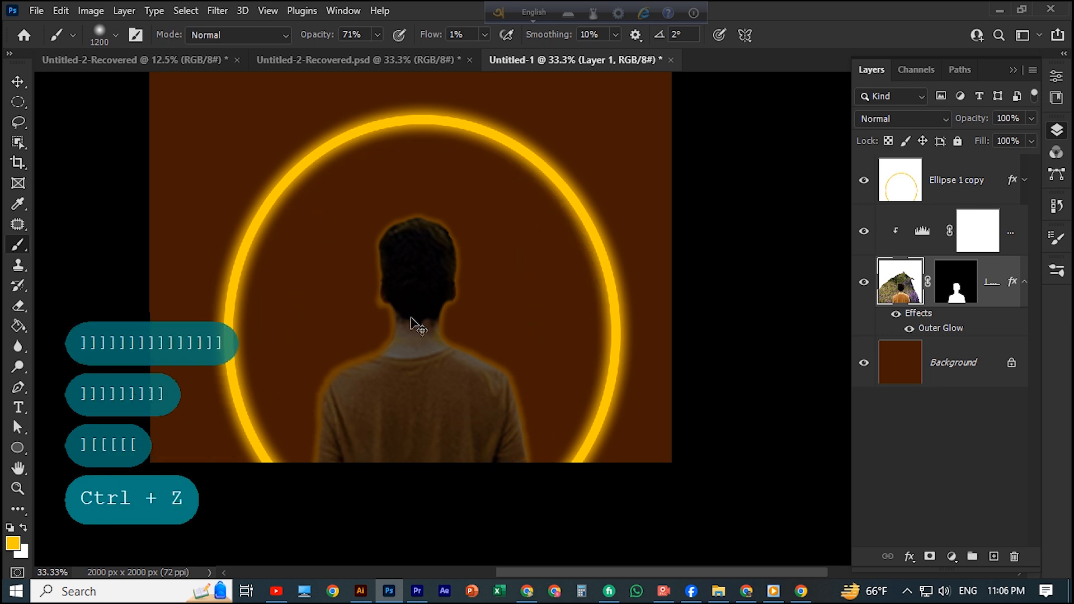
click(484, 35)
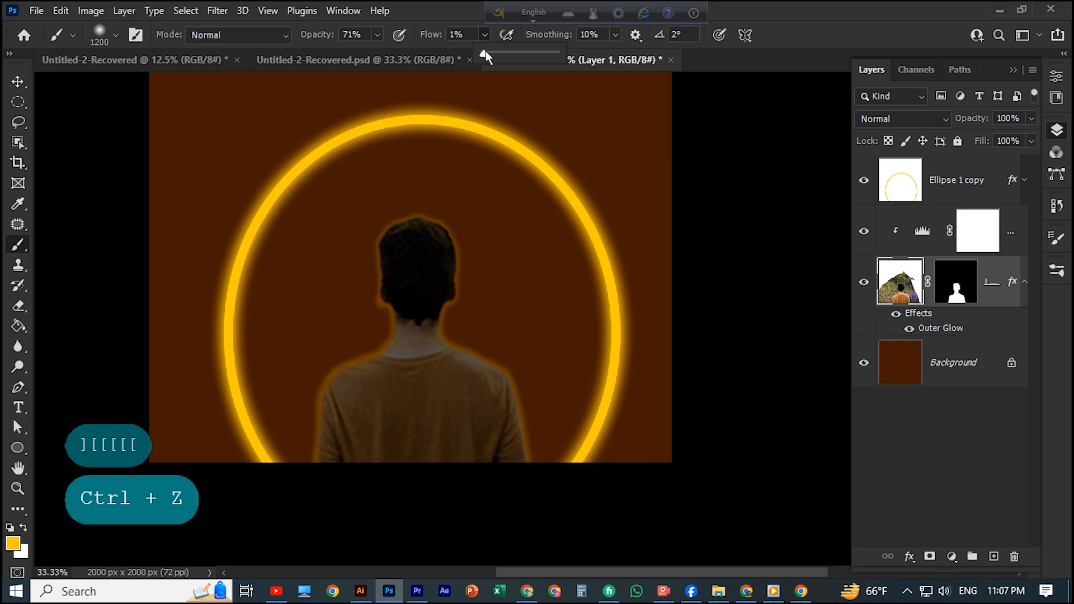
drag(485, 53, 560, 53)
Try a large golden dab on a new layer clipped to the man, and delete that layer
click(994, 557)
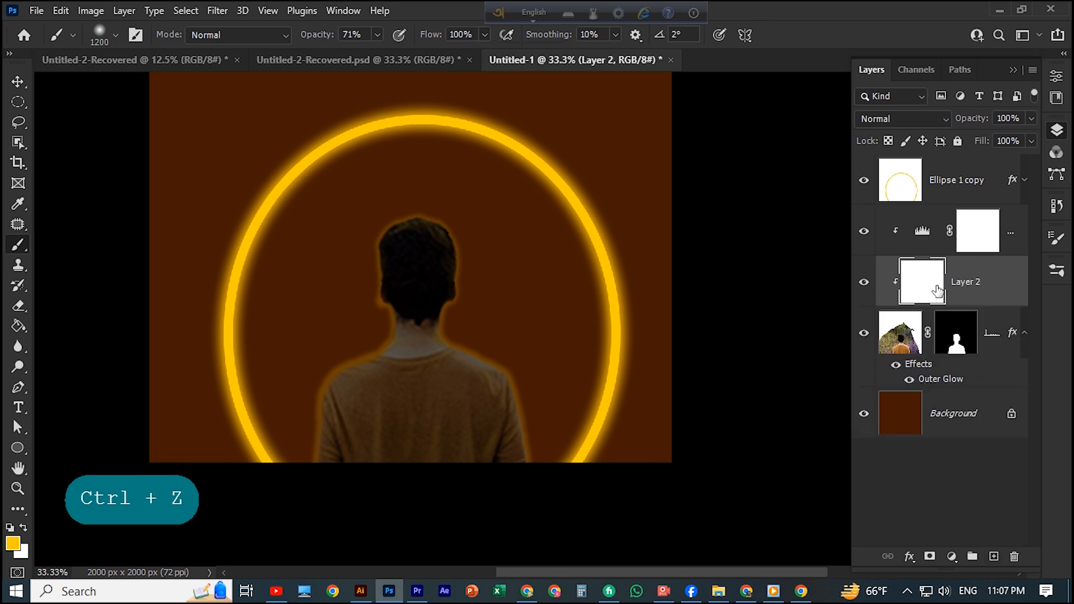
click(410, 297)
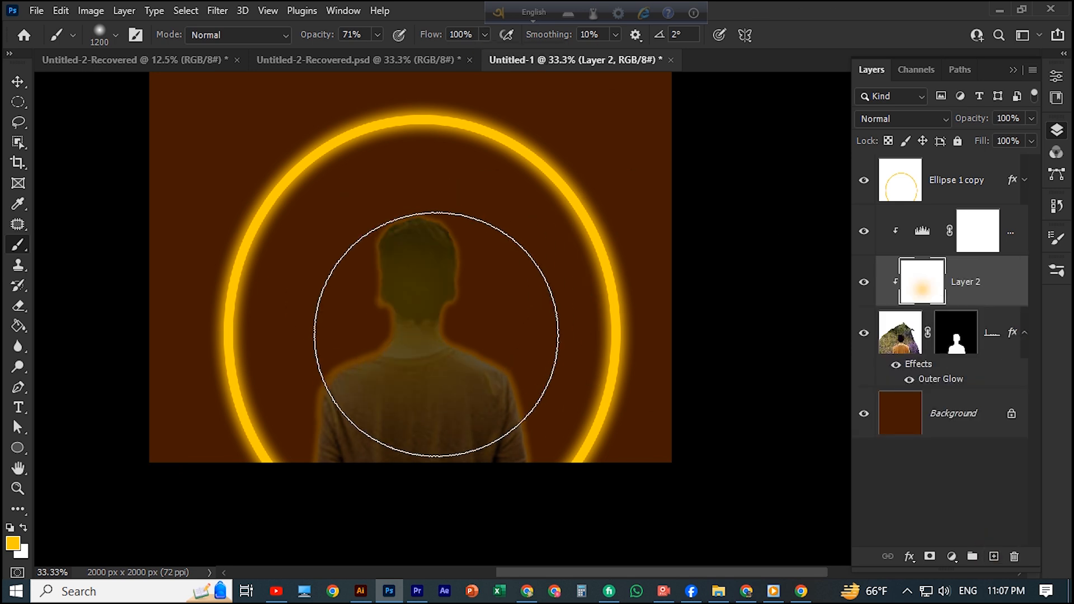
key(ctrl+z)
key(ctrl+z)
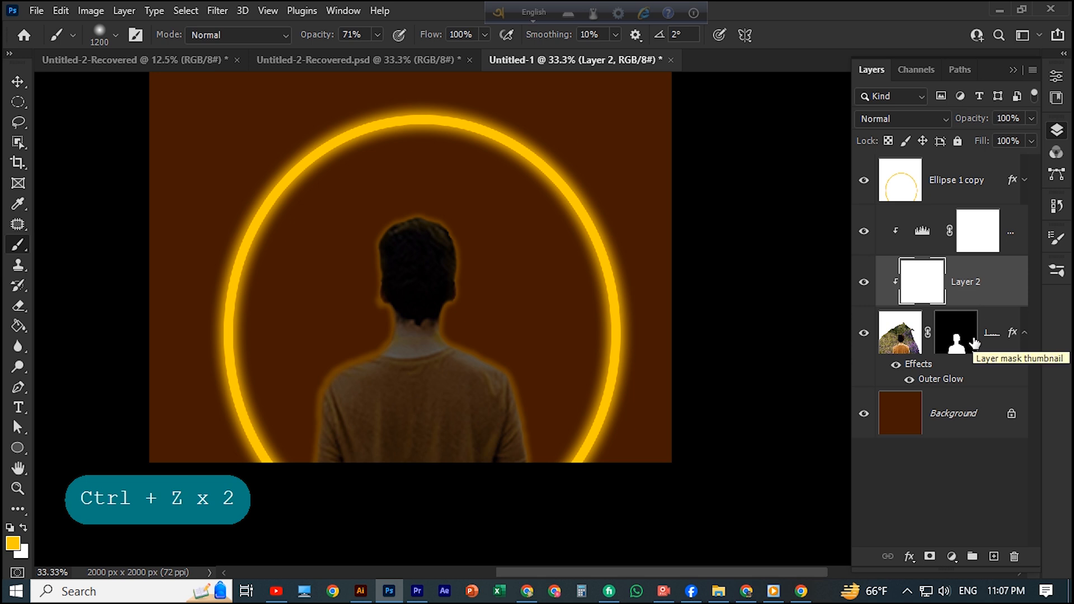
key(Delete)
Add a new layer clipped to the Background and paint one large soft golden dab behind the man's head and shoulders
click(967, 370)
click(993, 556)
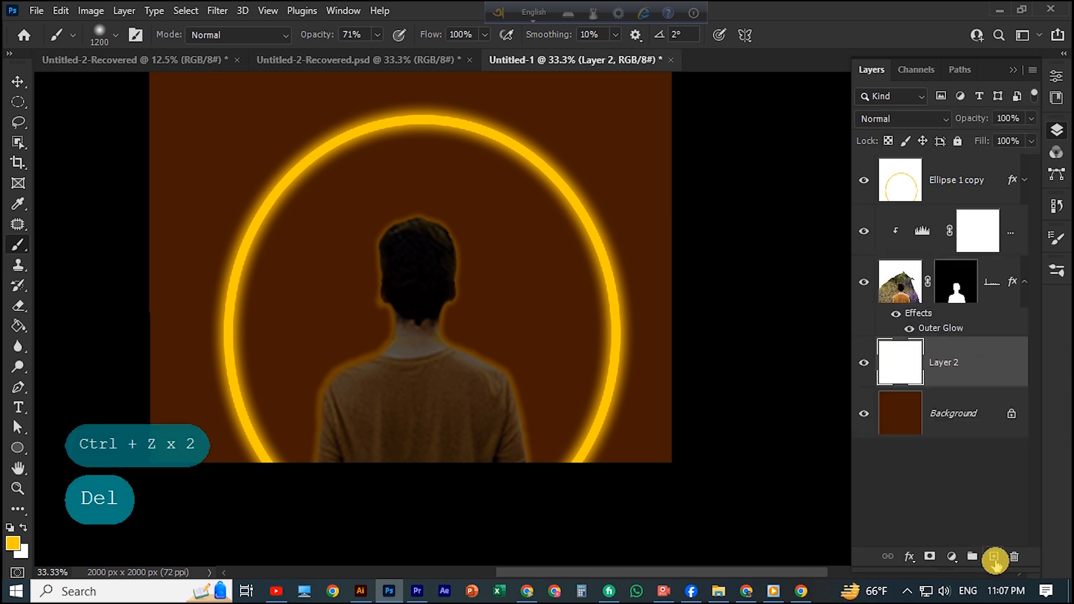
right_click(970, 376)
click(783, 322)
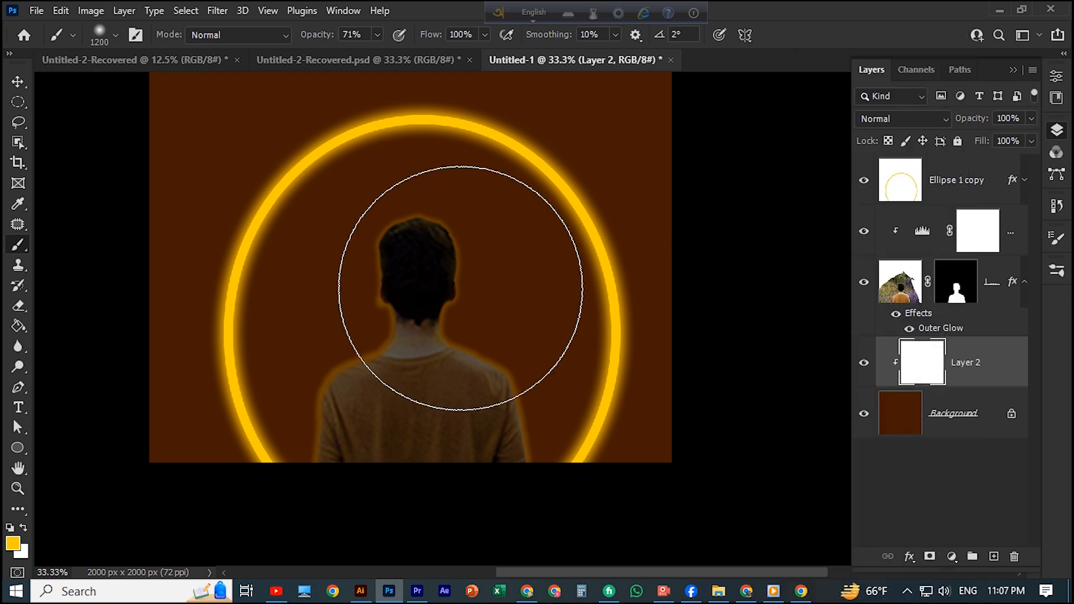
click(415, 315)
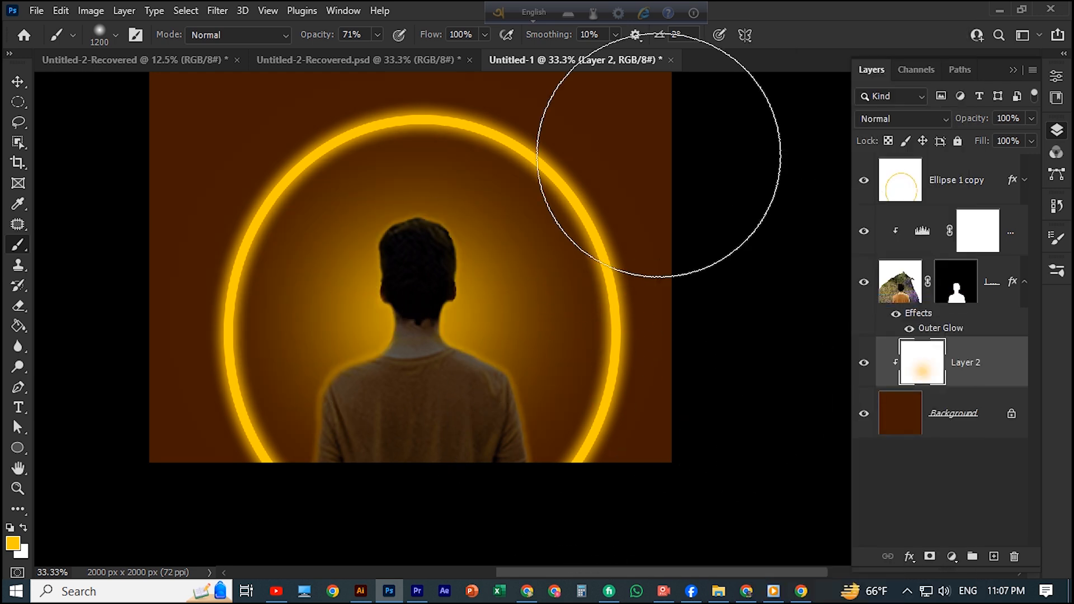
Scale the golden backlight layer about its centre to about 277% width and 261% height, and centre it on the canvas at 1000, 1000 px
key(alt+space)
key(Escape)
key(v)
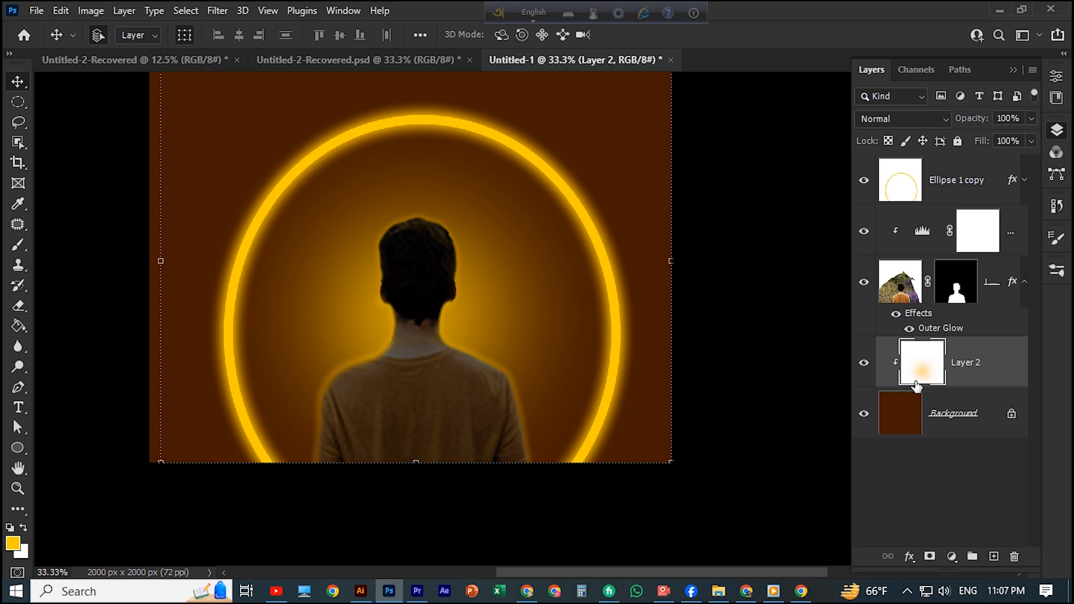
scroll(494, 314, up, 4)
key(ctrl+minus)
key(ctrl+minus)
key(ctrl+minus)
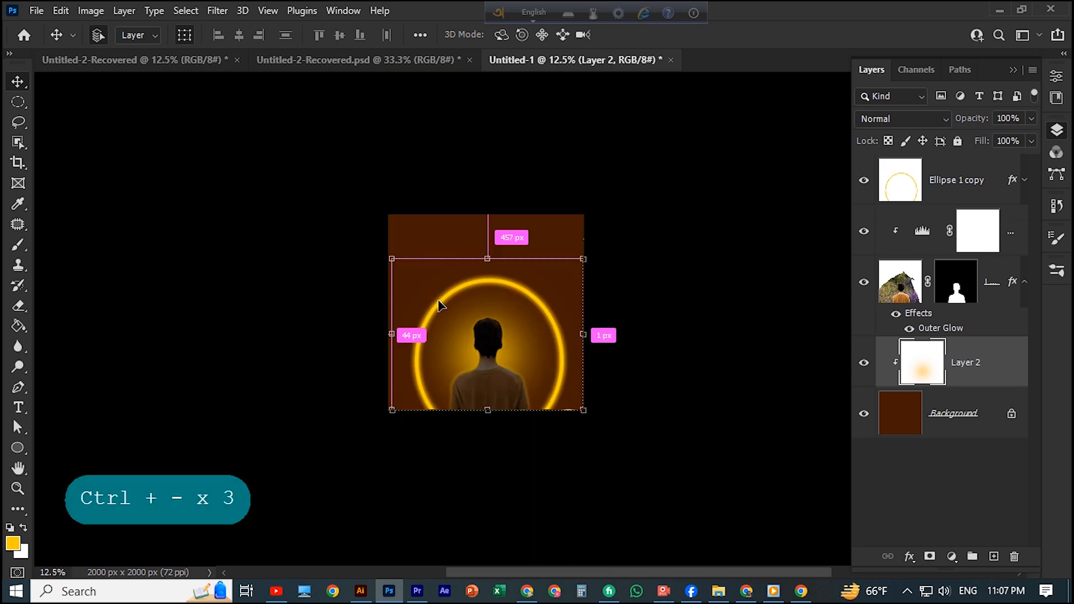
drag(489, 257, 490, 214)
drag(584, 334, 647, 330)
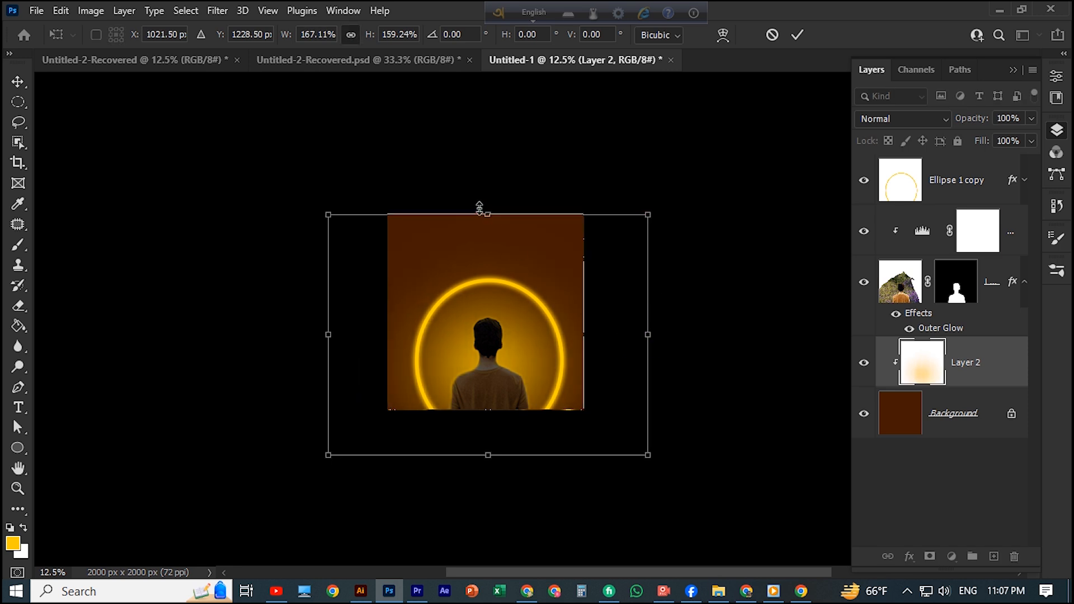
drag(488, 214, 500, 138)
drag(644, 333, 710, 328)
drag(263, 334, 224, 333)
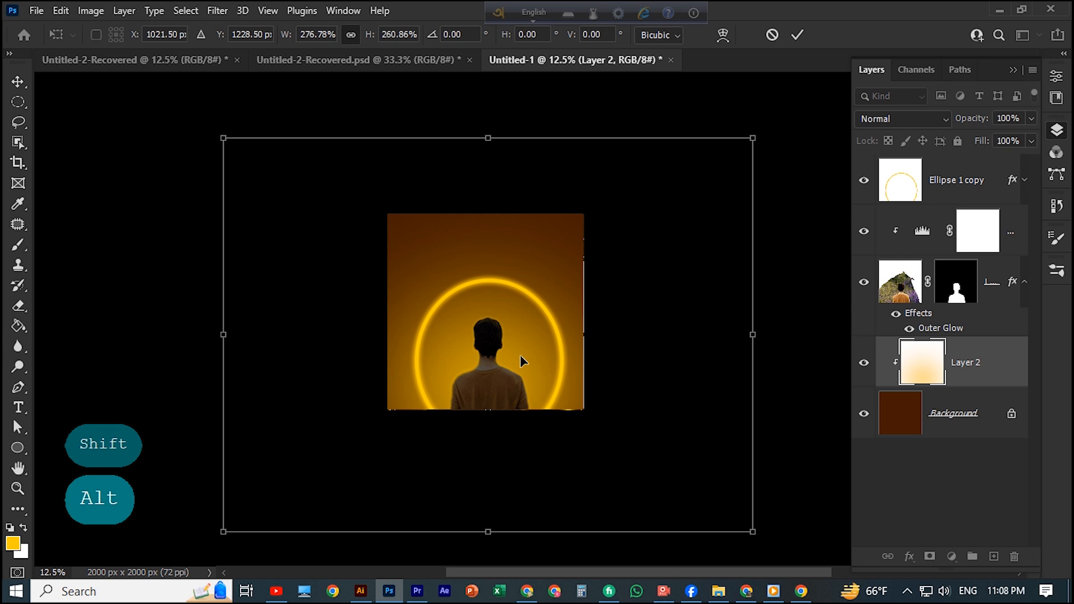
drag(520, 361, 511, 336)
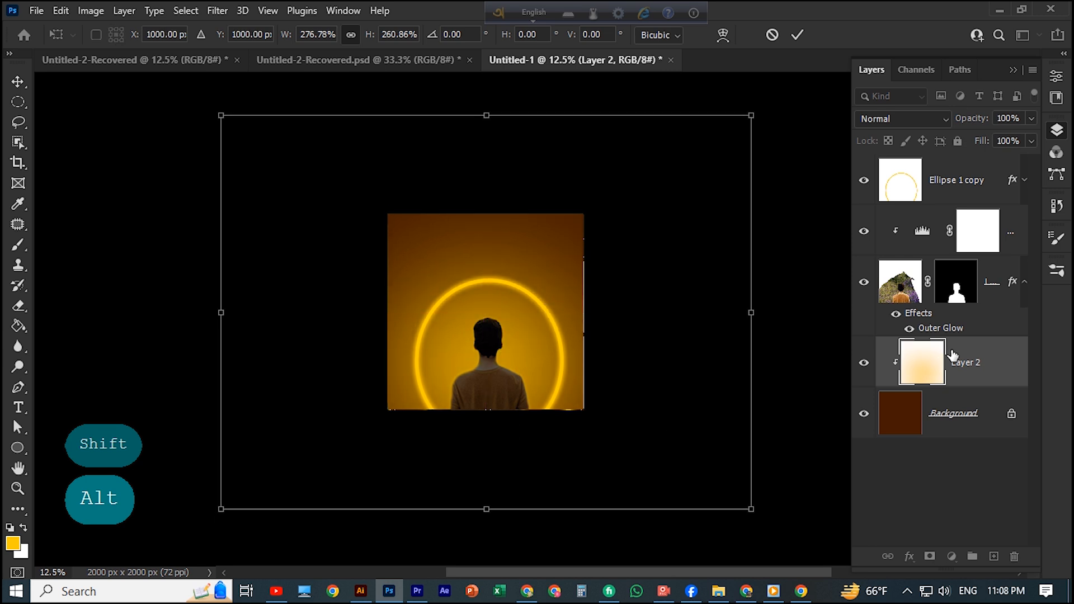
Lower the golden backlight layer's fill to 63%, apply the transform, and deselect the layer
click(1031, 140)
mouse_move(998, 159)
mouse_down()
mouse_move(986, 158)
mouse_move(1003, 161)
mouse_up()
click(796, 35)
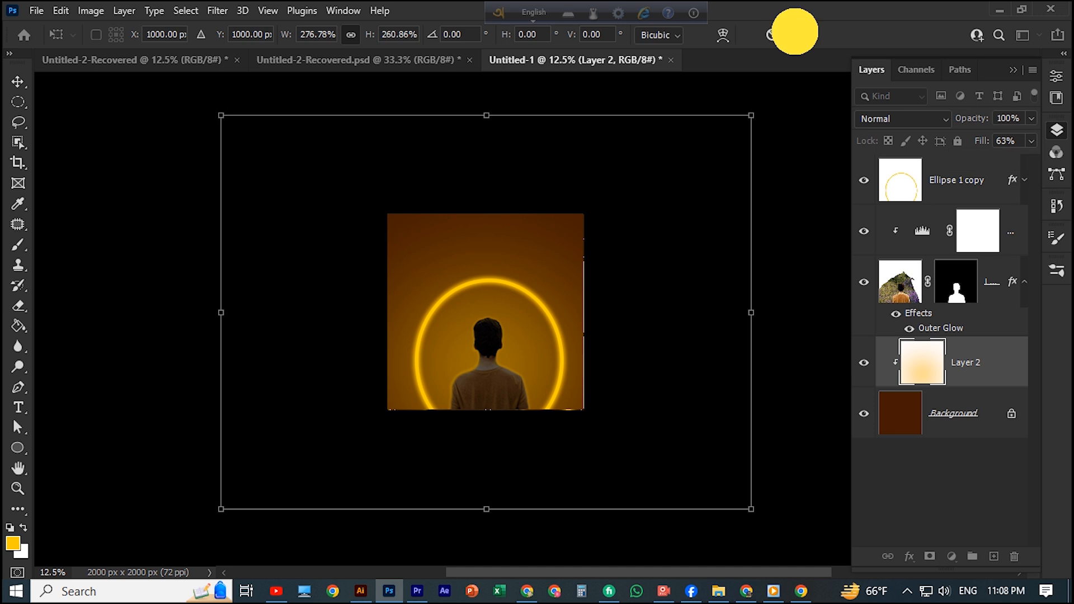
click(700, 169)
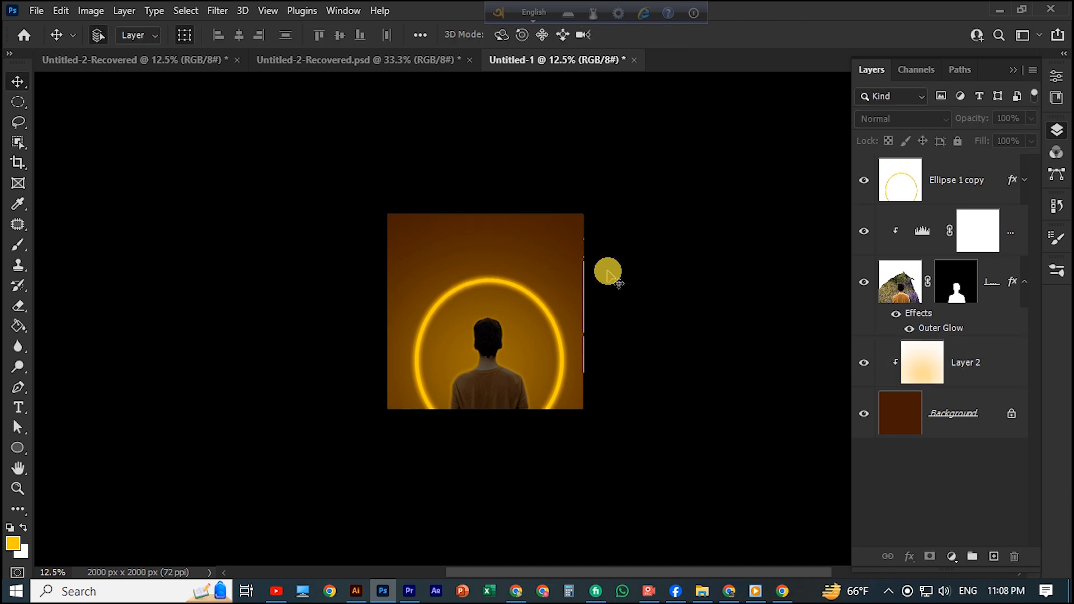
scroll(607, 273, down, 1)
scroll(695, 211, up, 1)
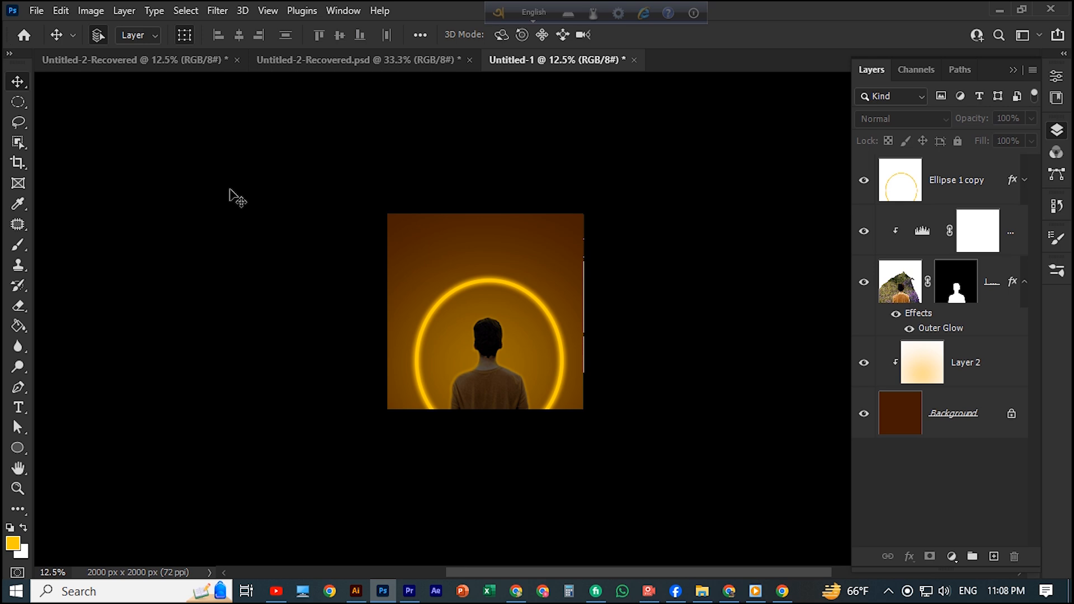
key(ctrl+plus)
key(ctrl+plus)
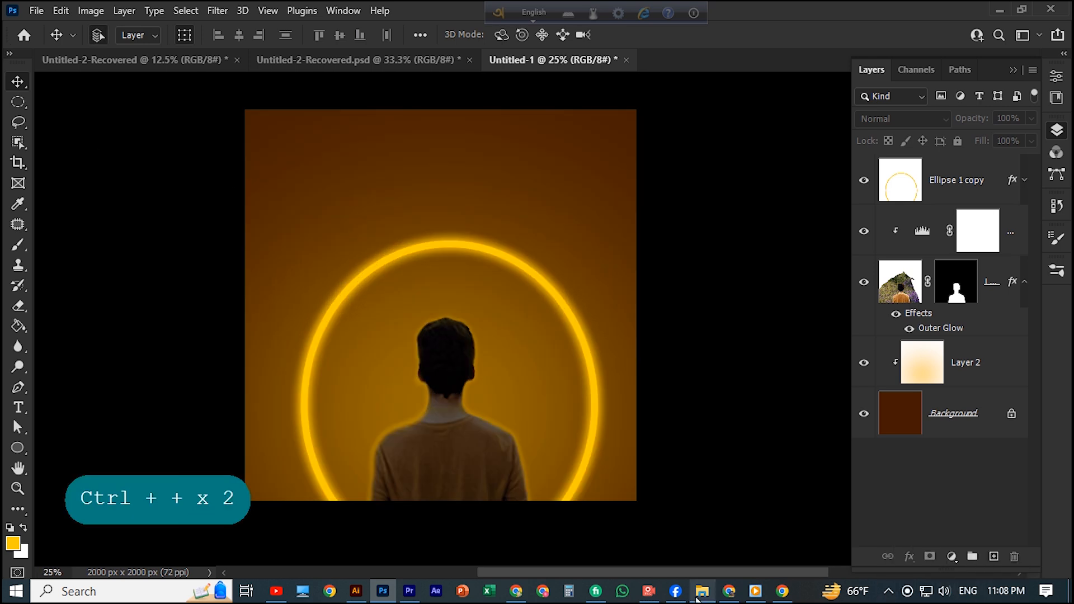
click(647, 592)
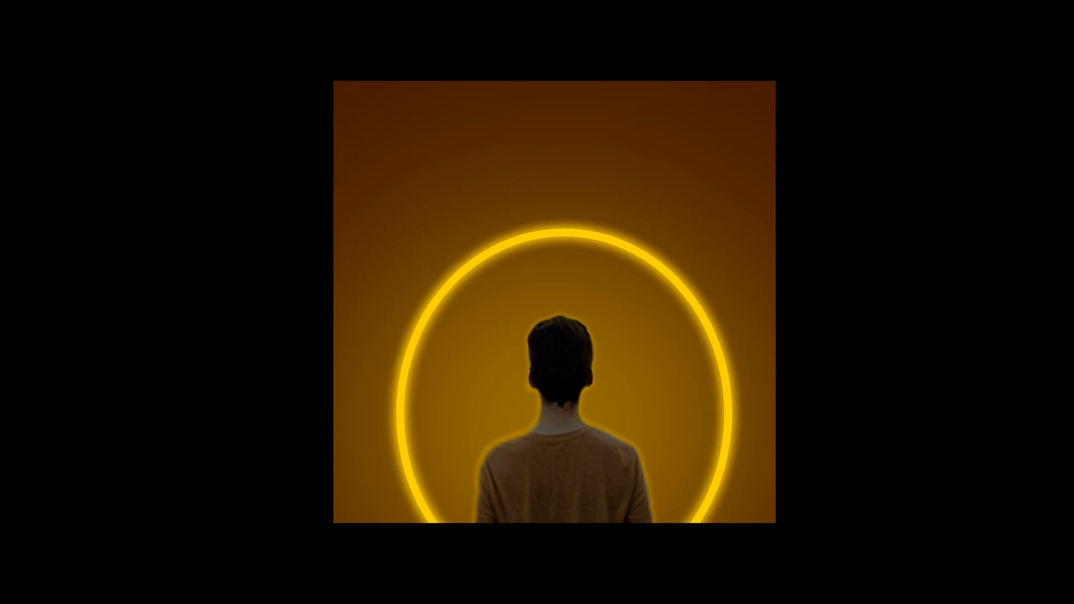